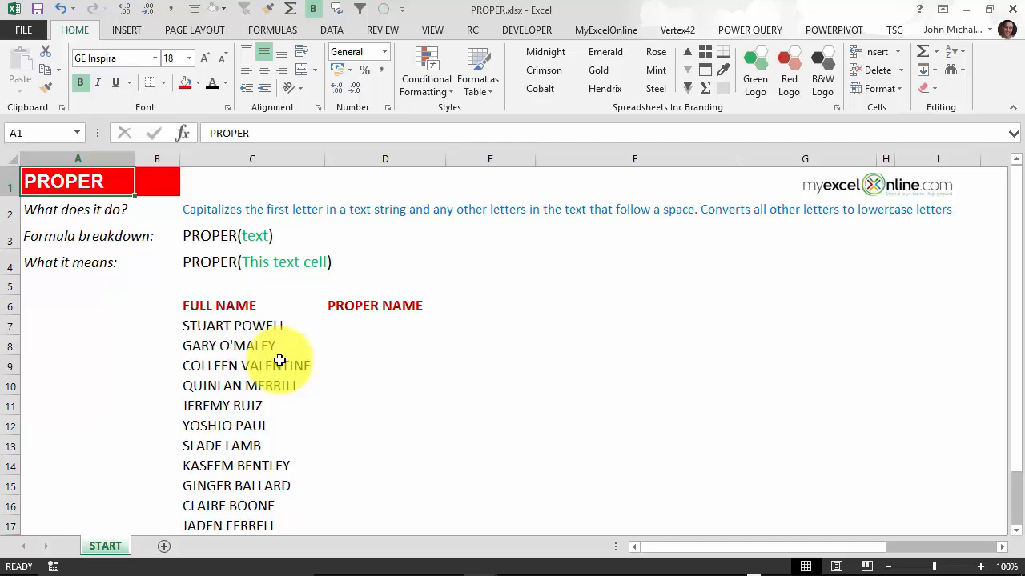
Step: Enter =PROPER(C7) in D7 and fill it down the PROPER NAME column
left_click(348, 327)
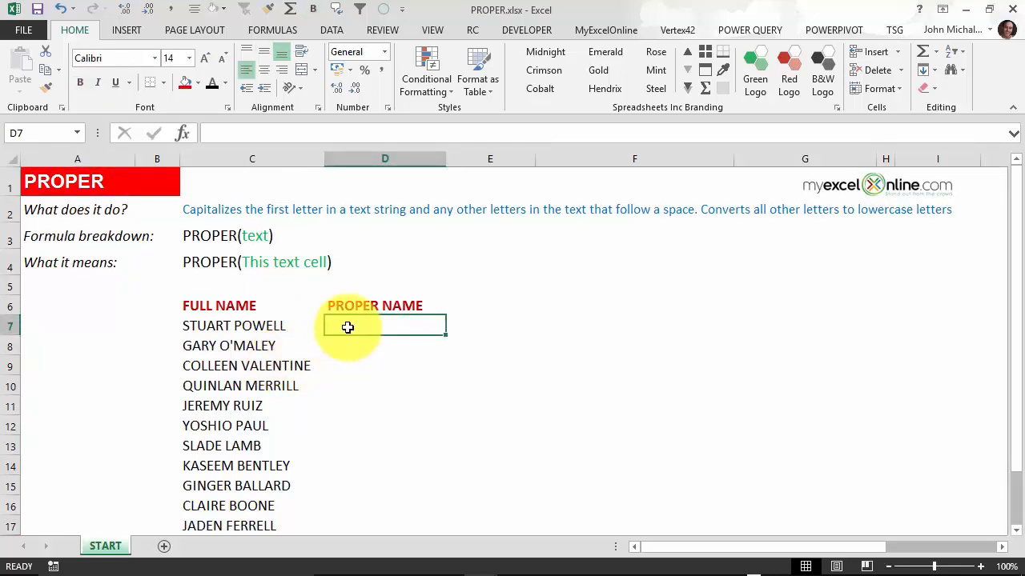
type("=PROPER(")
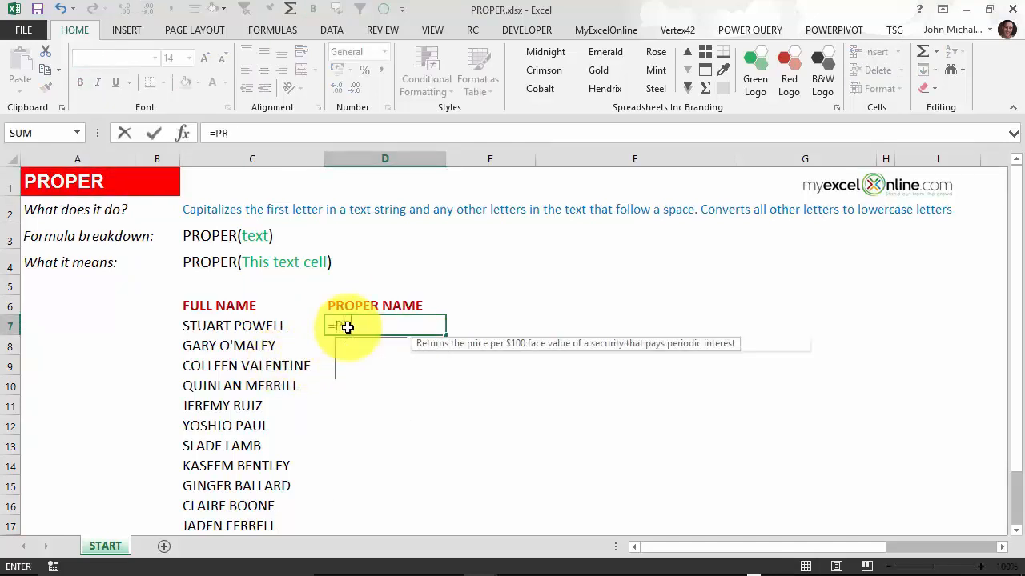
left_click(275, 323)
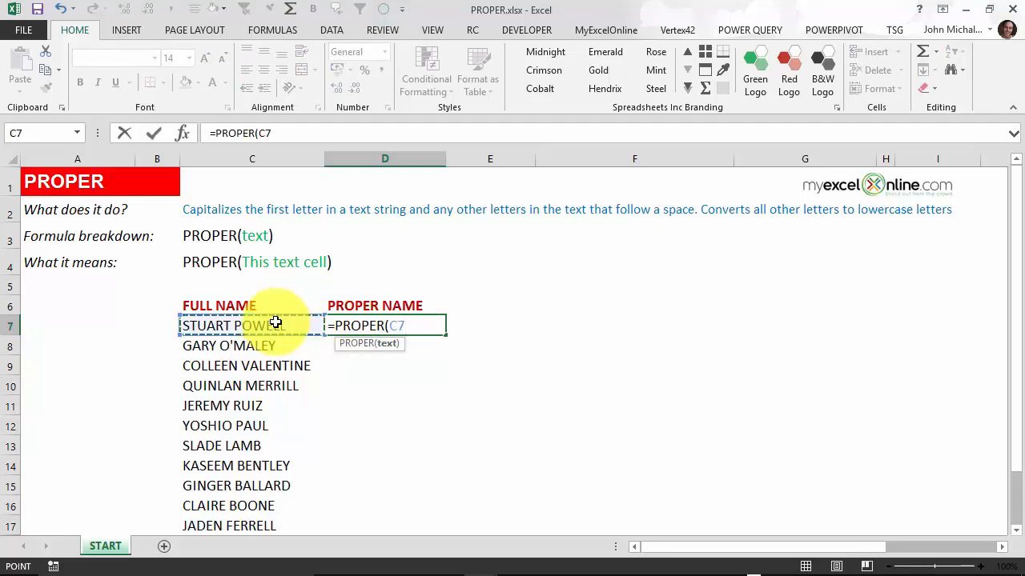
type(")")
key("Return")
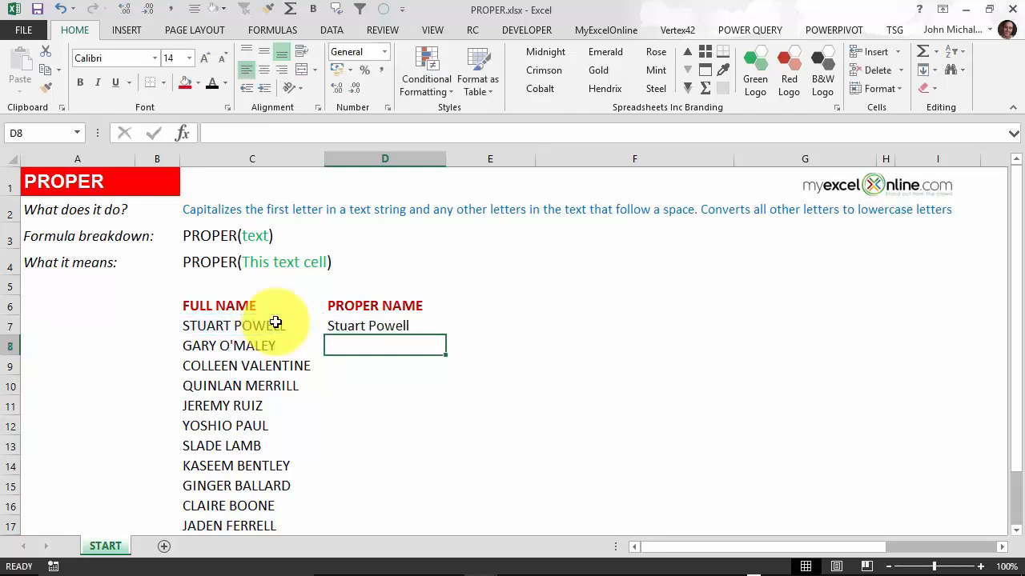
left_click(356, 326)
left_click_drag(445, 336, 445, 335)
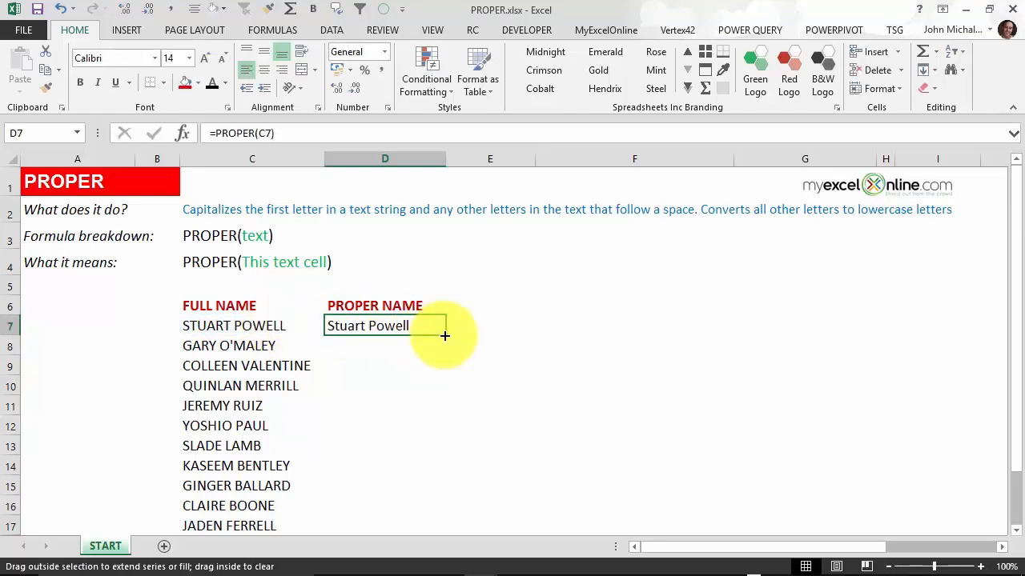
double_click(445, 335)
left_click(458, 325)
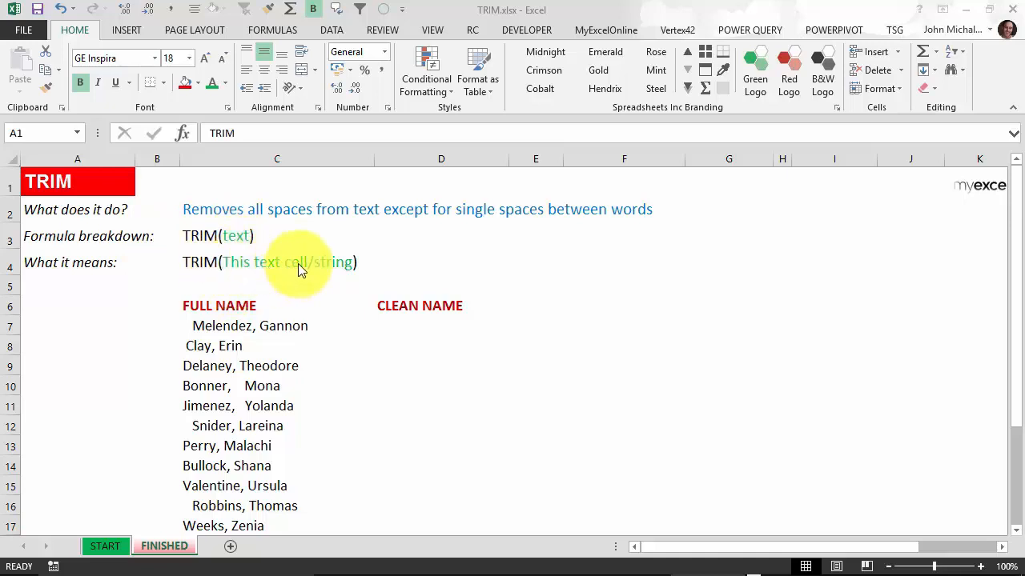
Step: Check the extra spacing in the FULL NAME entries, then sort the list A to Z
left_click(266, 326)
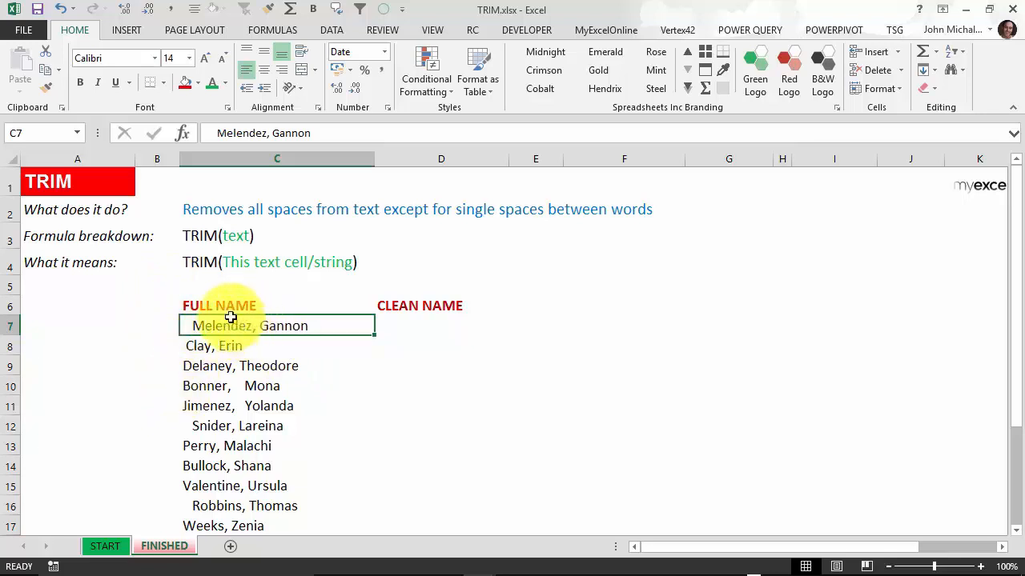
left_click(264, 347)
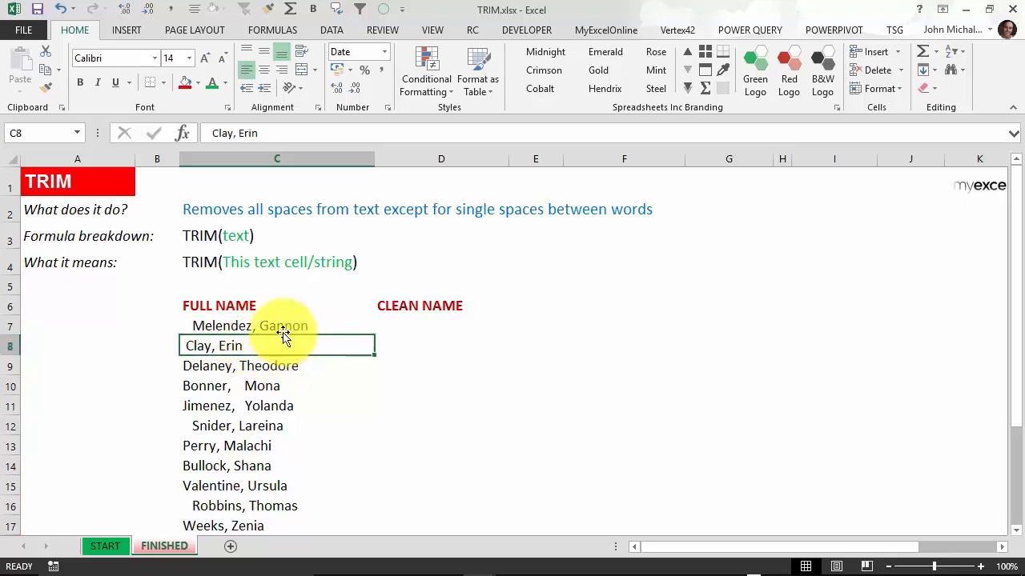
left_click(272, 385)
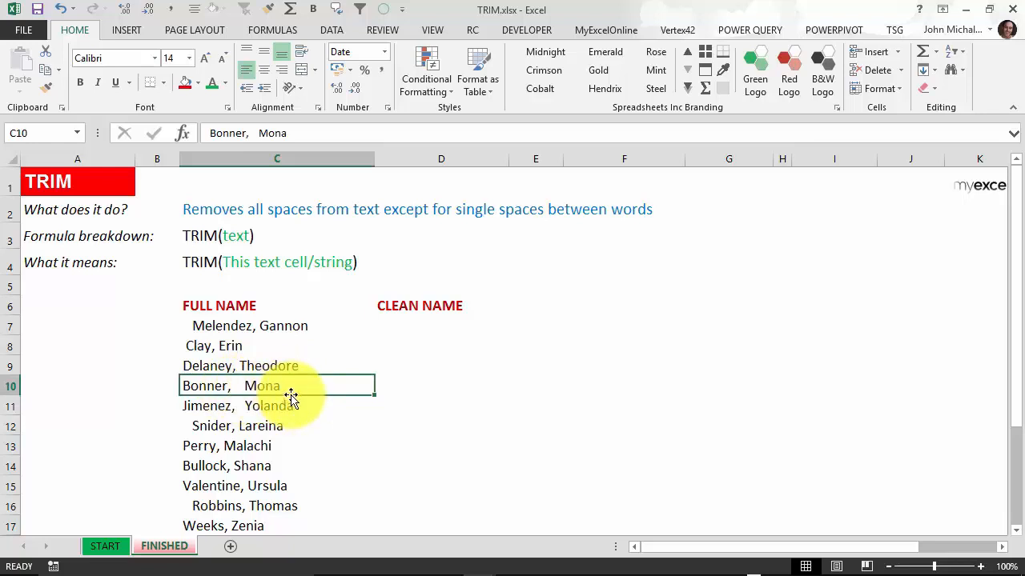
scroll(280, 324, "down", 1)
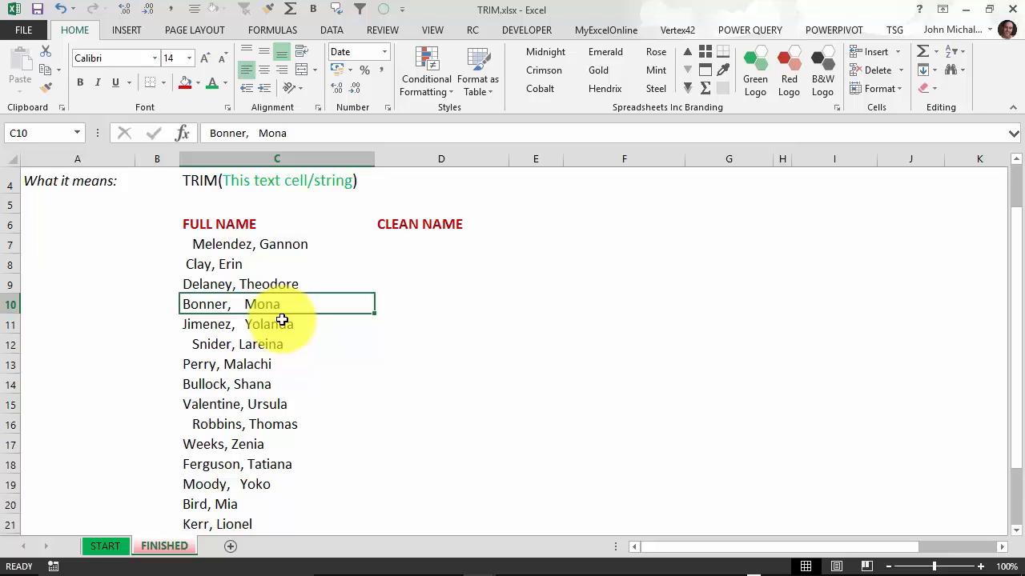
left_click(261, 245)
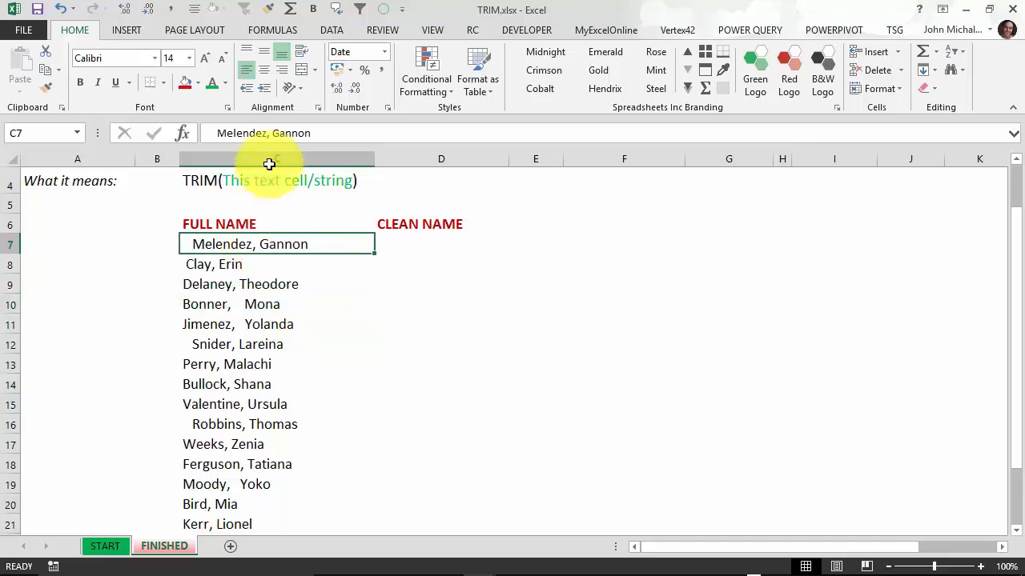
left_click(331, 30)
left_click(333, 58)
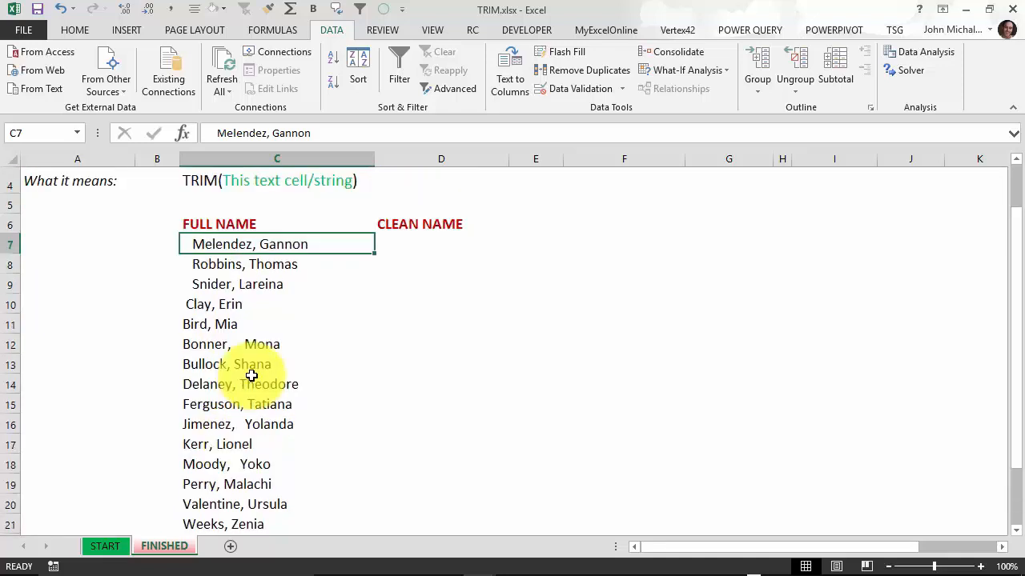
scroll(288, 352, "up", 1)
key("Right")
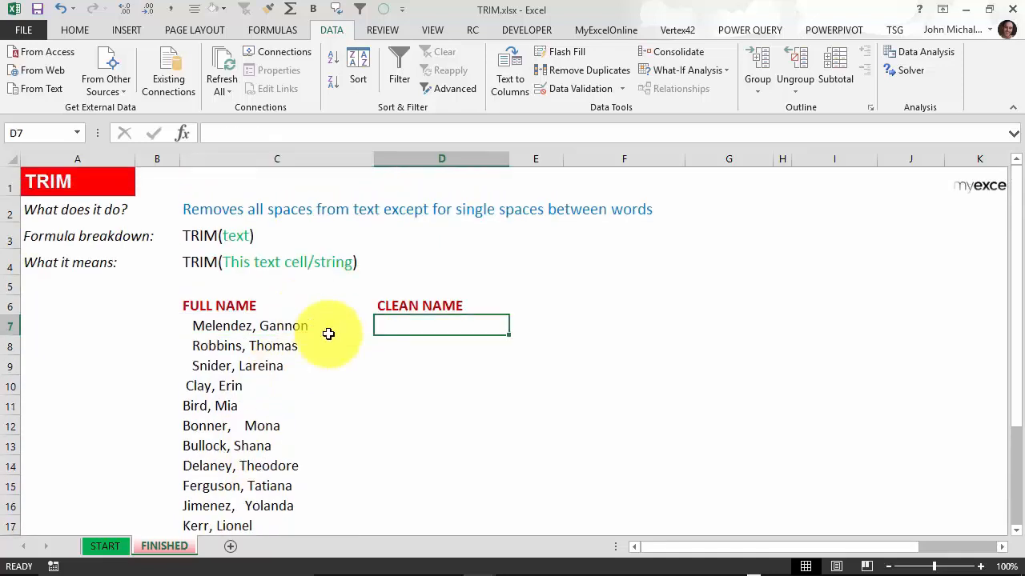
left_click(251, 325)
key("F2")
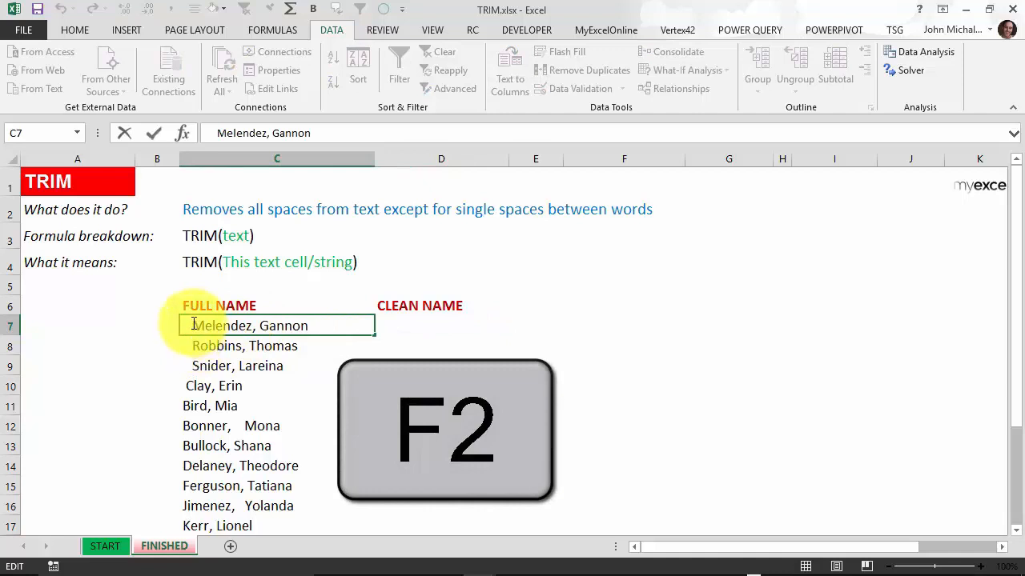
left_click_drag(193, 324, 147, 324)
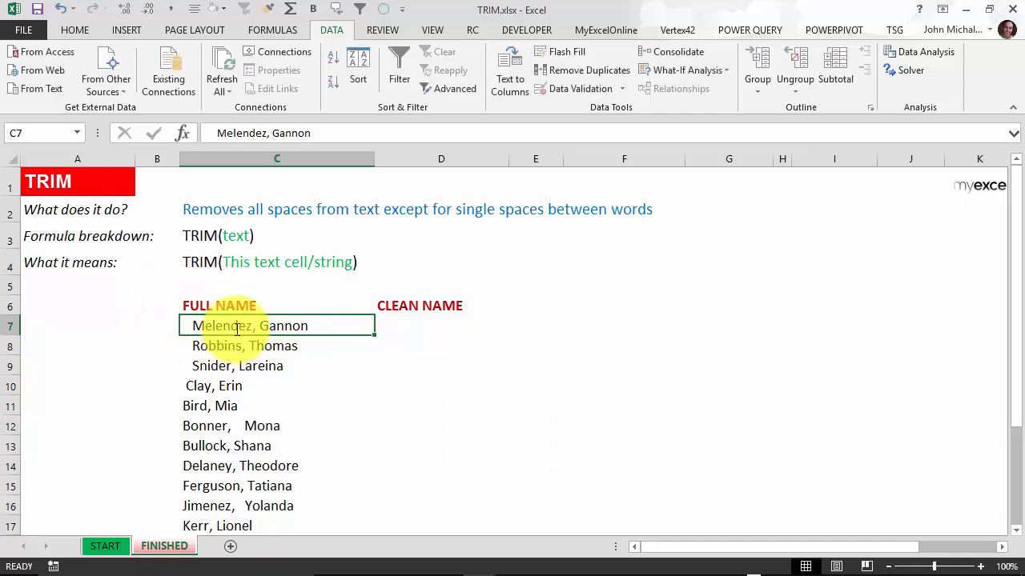
left_click(238, 346)
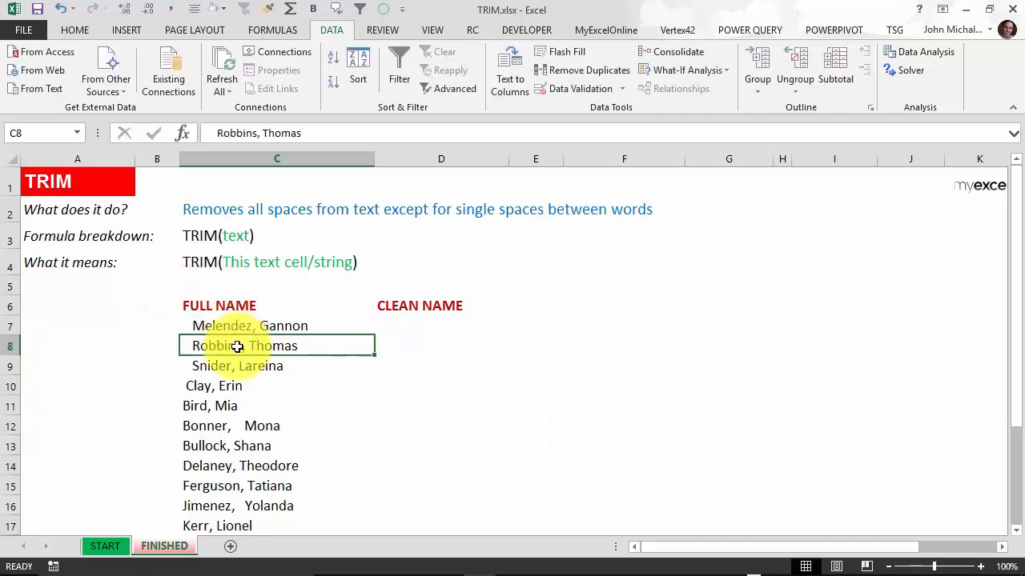
double_click(314, 345)
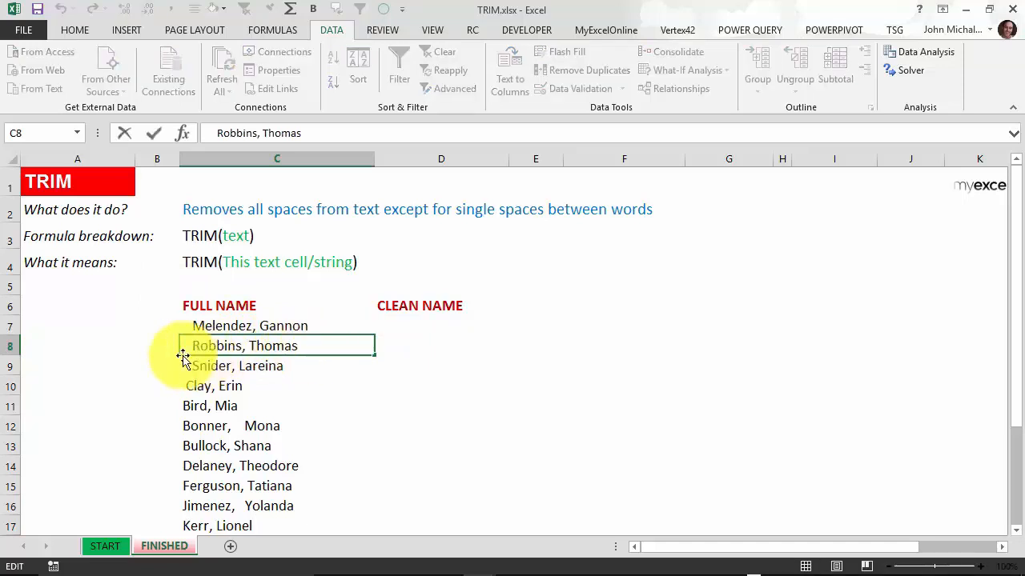
left_click_drag(194, 347, 122, 348)
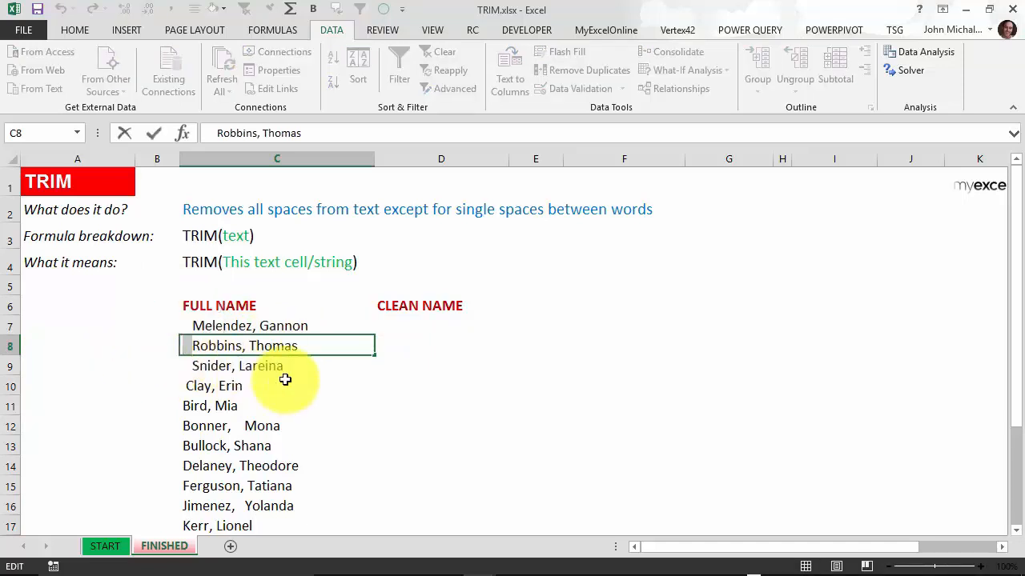
key("Escape")
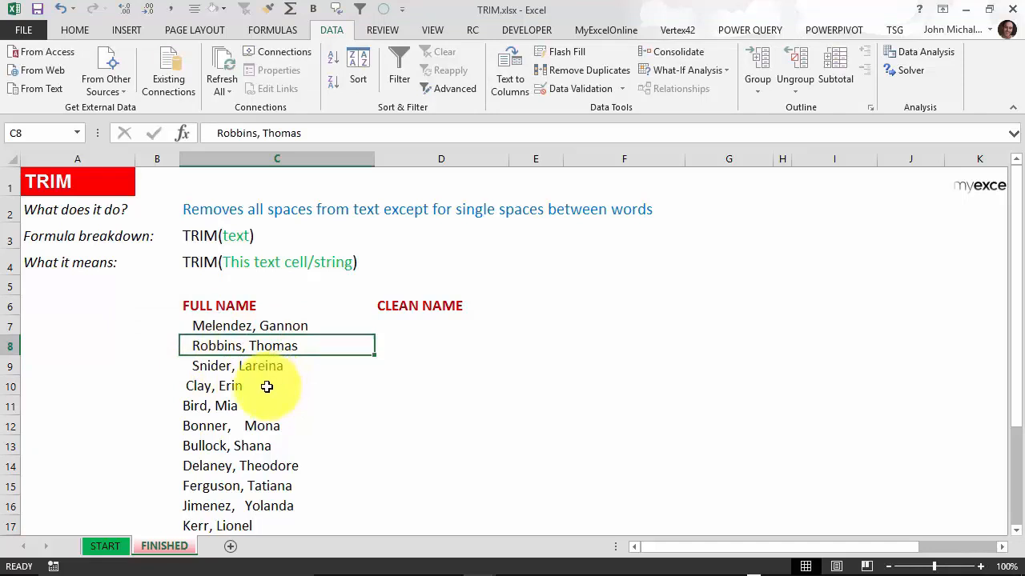
left_click(266, 386)
double_click(266, 386)
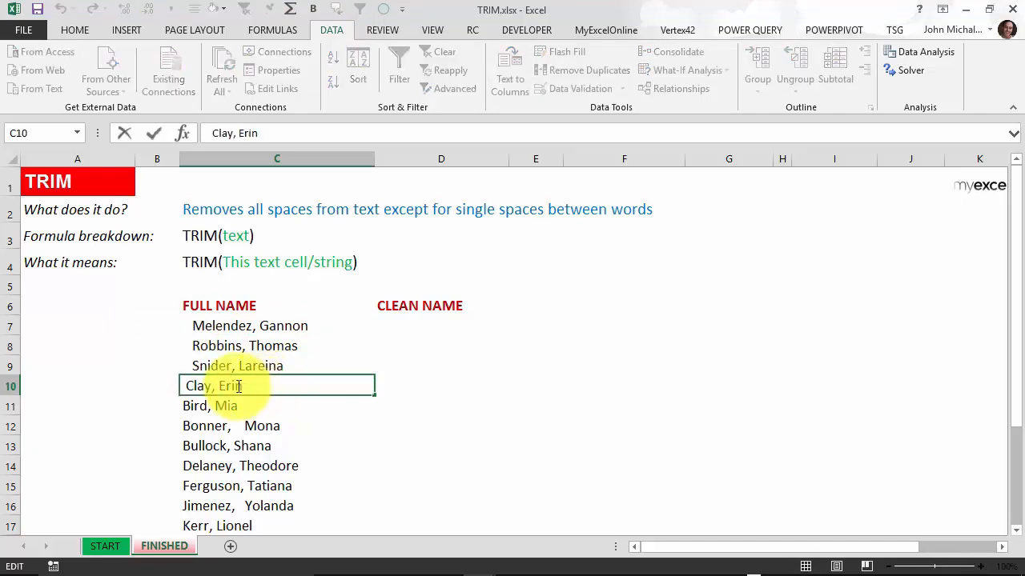
left_click_drag(170, 386, 141, 385)
key("Escape")
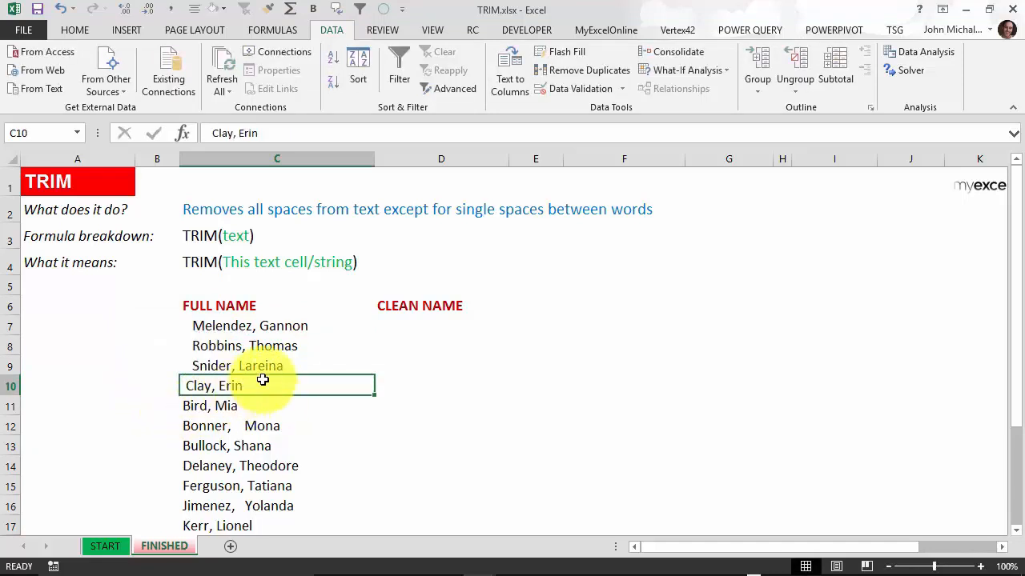
key("Down")
left_click(286, 465)
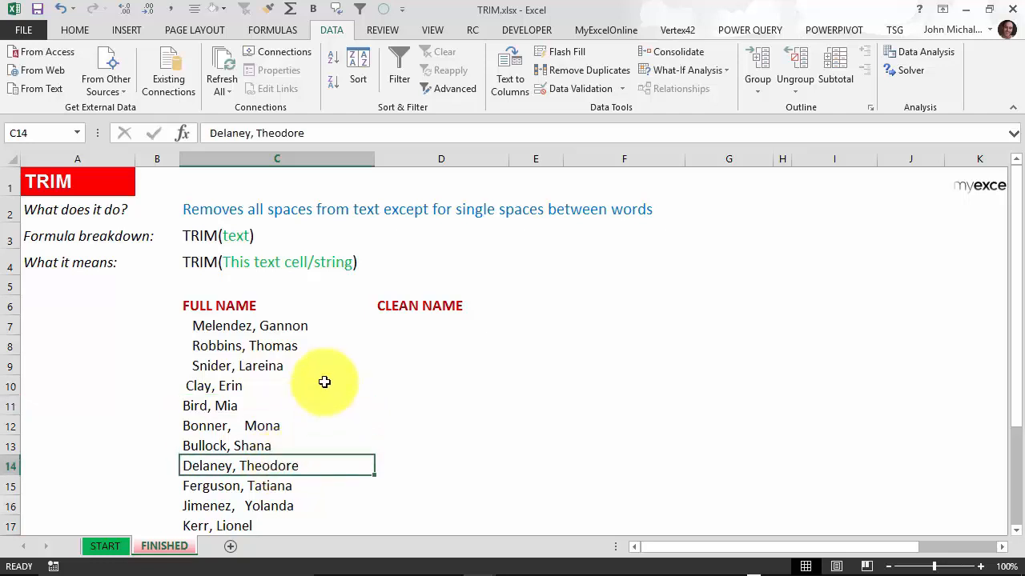
key("F2")
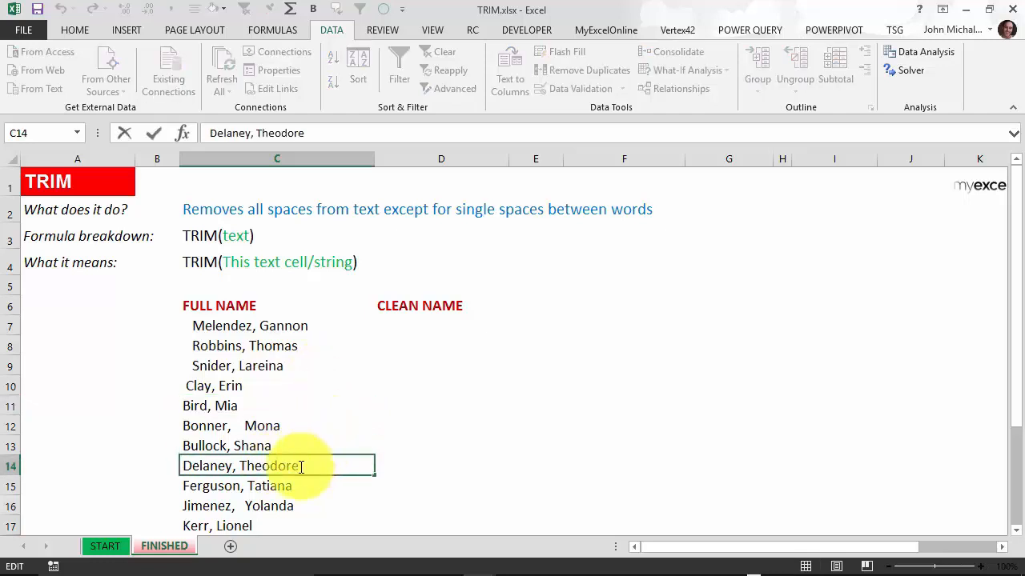
double_click(331, 467)
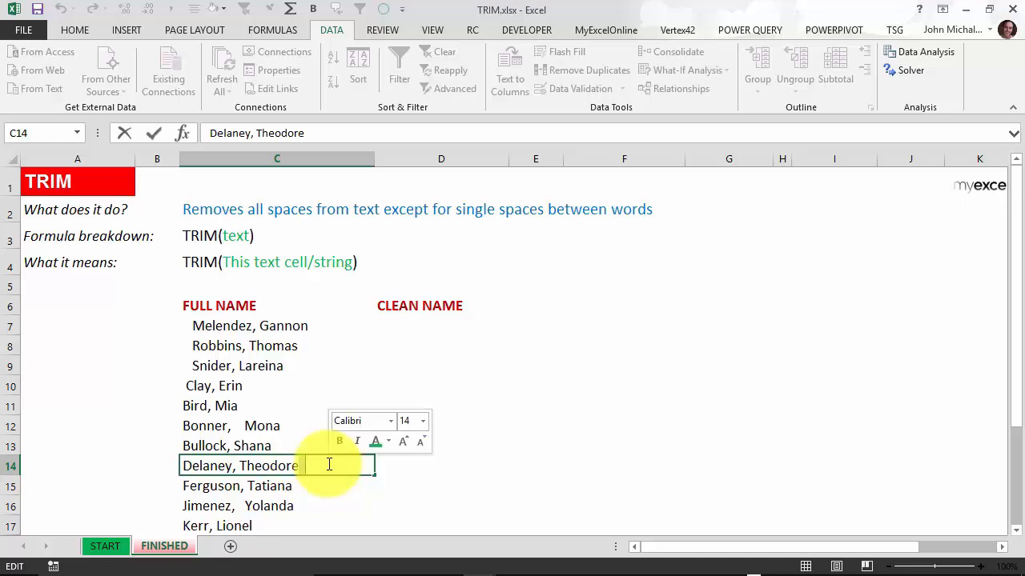
key("Escape")
key("Escape")
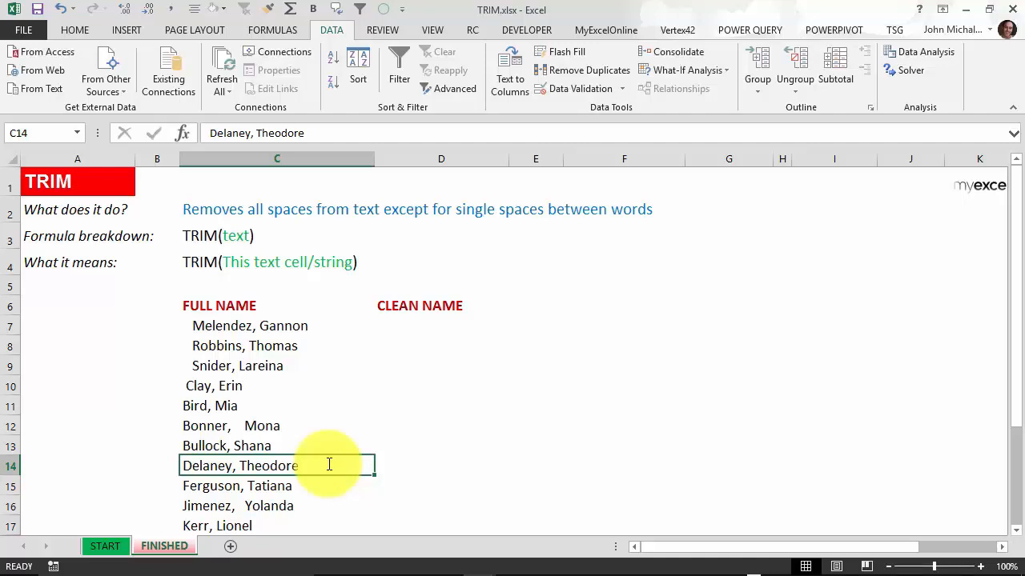
double_click(329, 464)
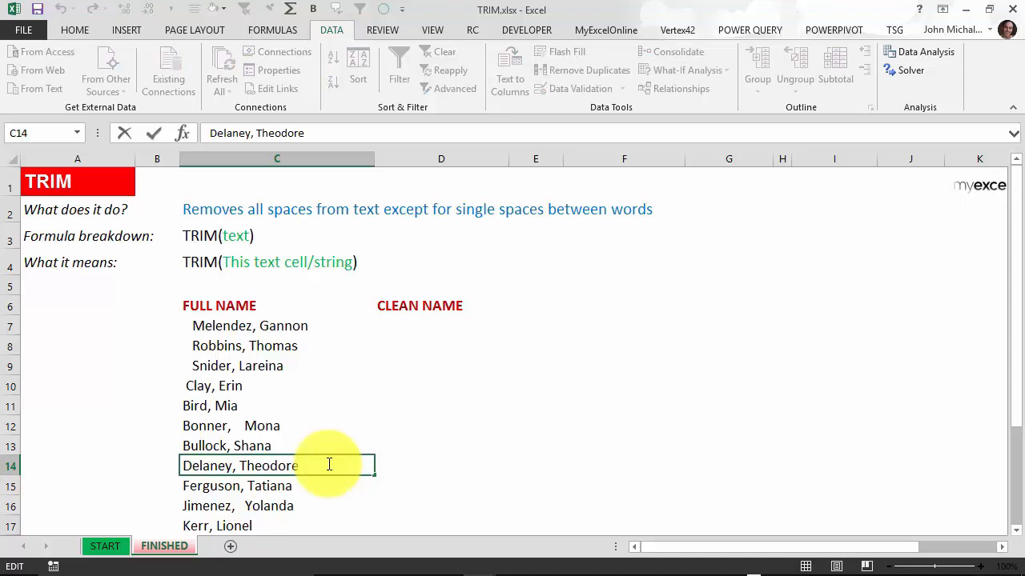
key("Escape")
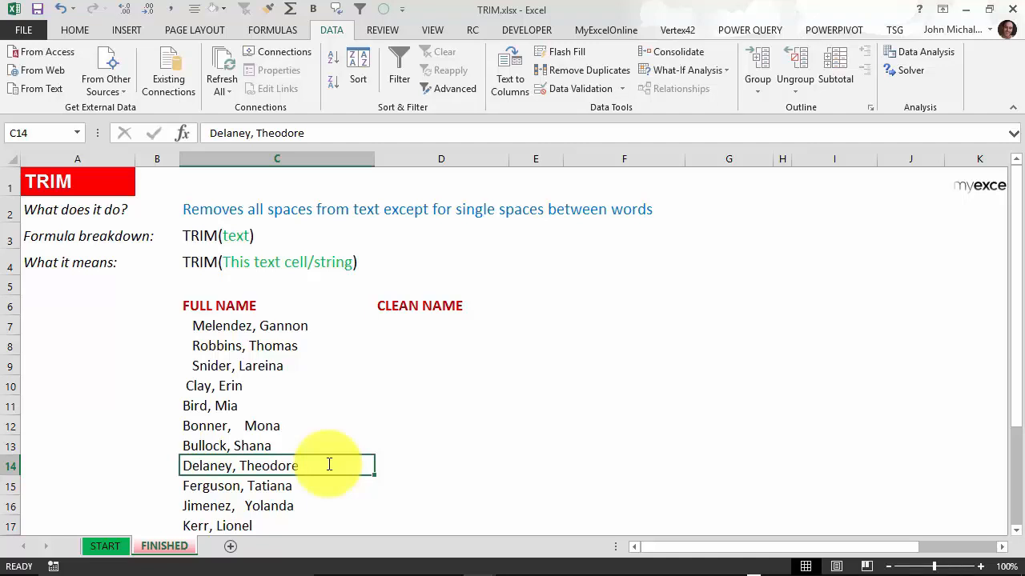
scroll(326, 395, "down", 2)
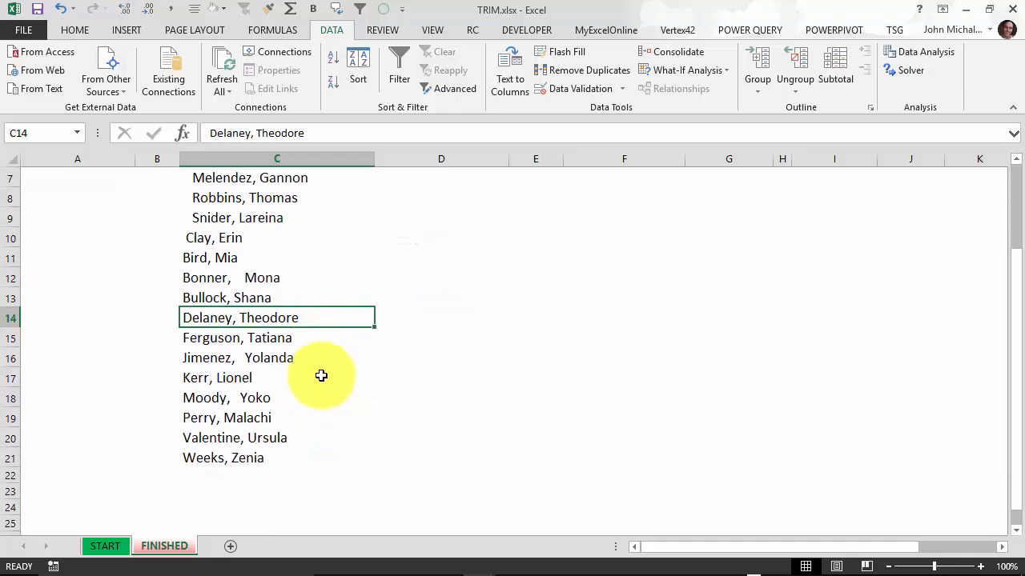
scroll(321, 375, "up", 1)
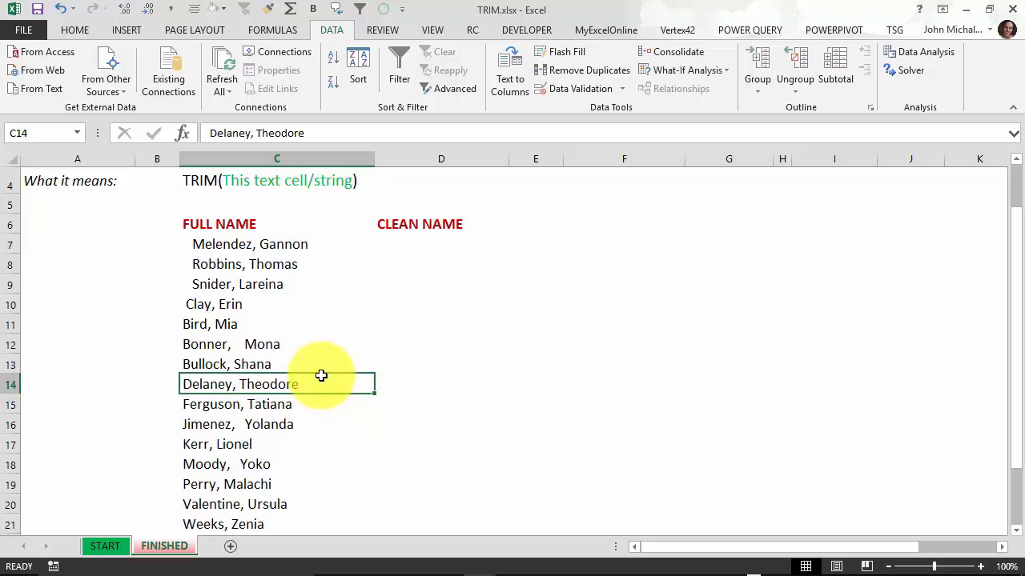
Step: Enter =TRIM(C7) in D7, the first CLEAN NAME cell
left_click(429, 248)
type("TRIM(")
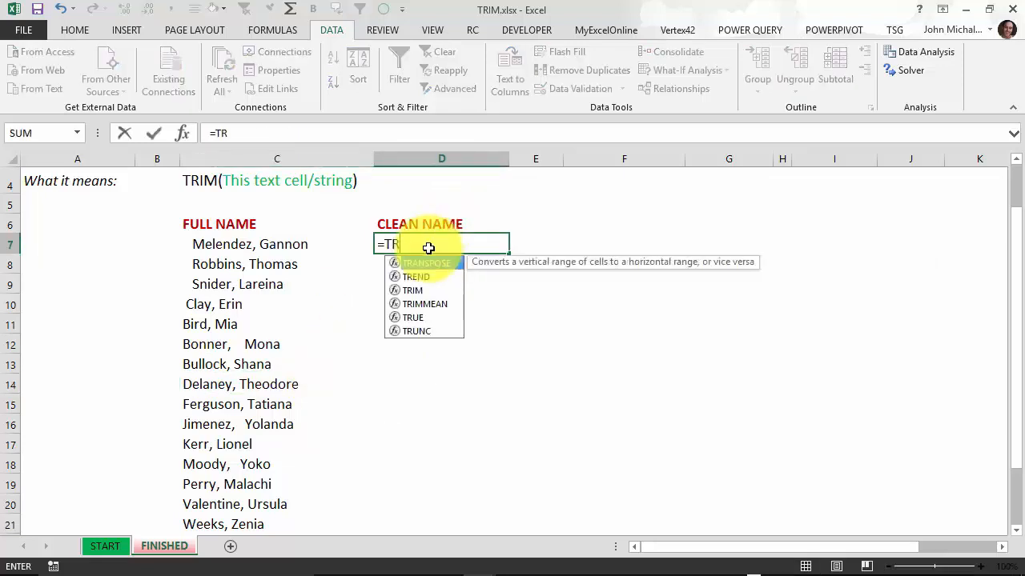
left_click(277, 243)
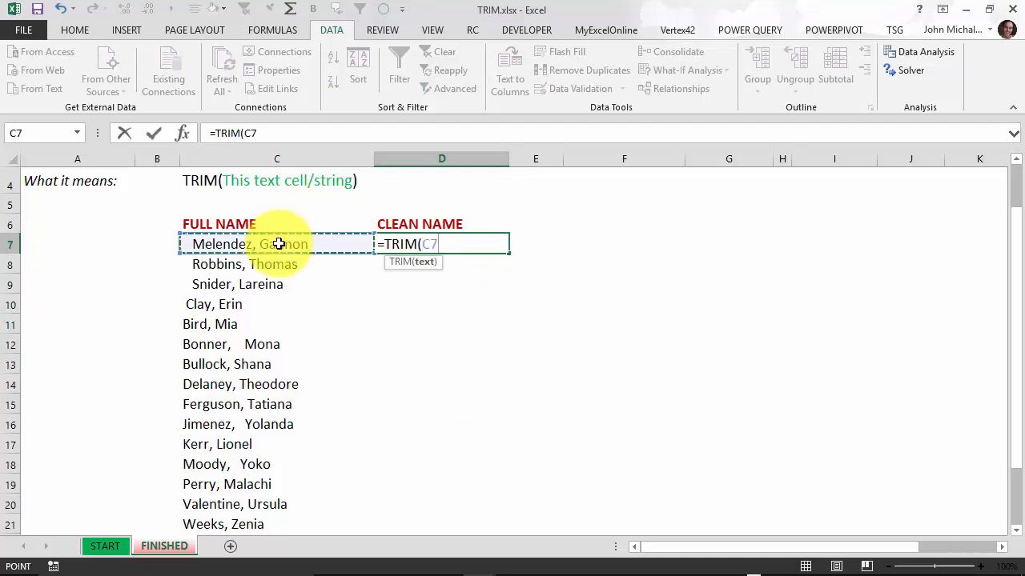
type(")")
key("ctrl+Return")
key("Return")
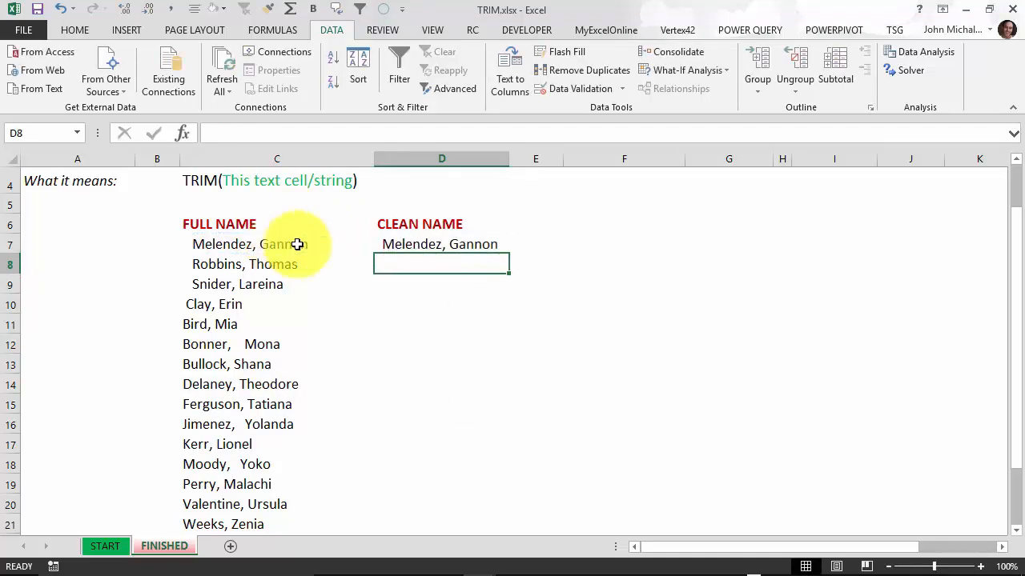
Step: Copy the TRIM formula down to D21 and select the cleaned names D7:D21
left_click(501, 251)
double_click(510, 256)
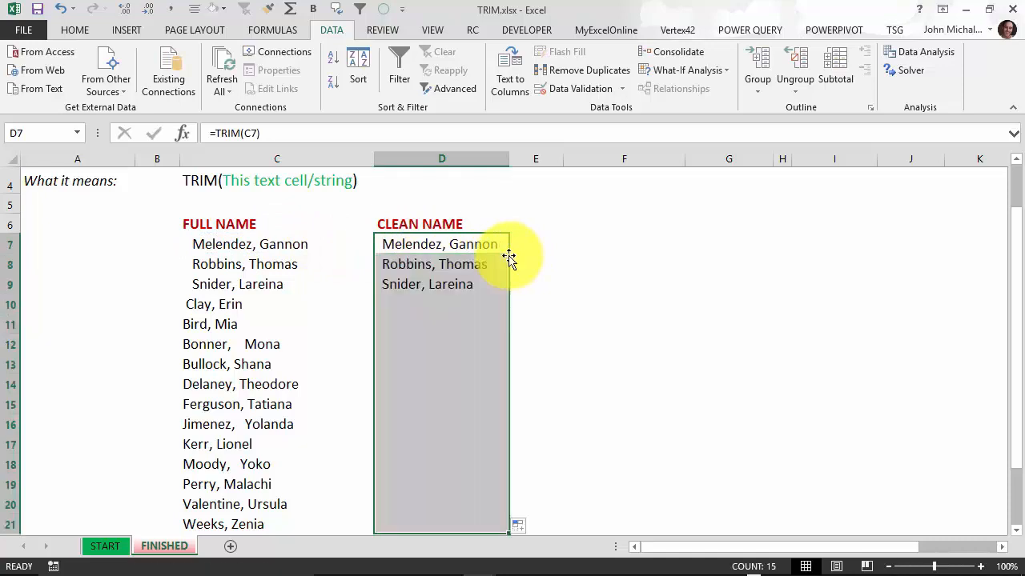
left_click(457, 264)
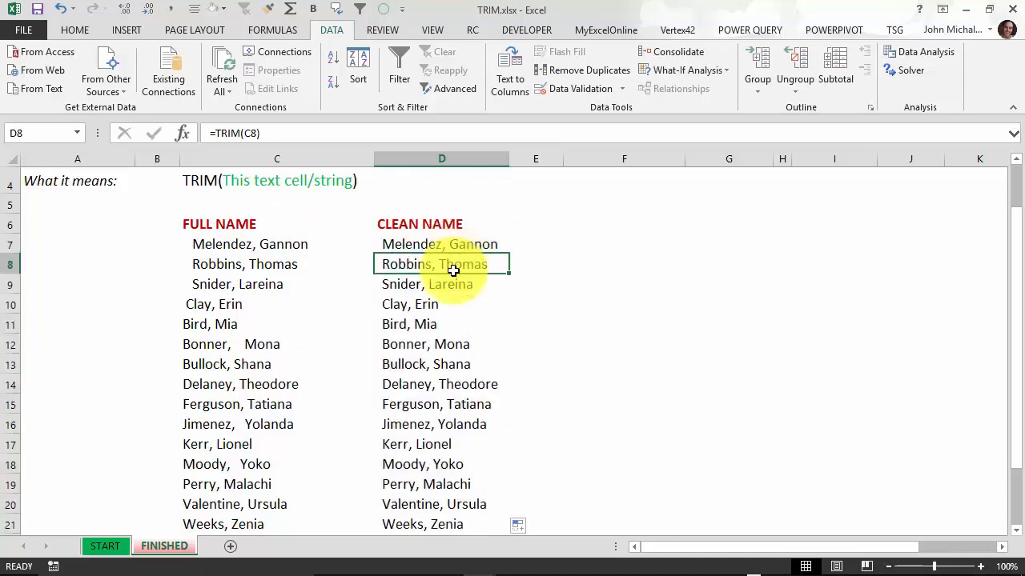
left_click(464, 245)
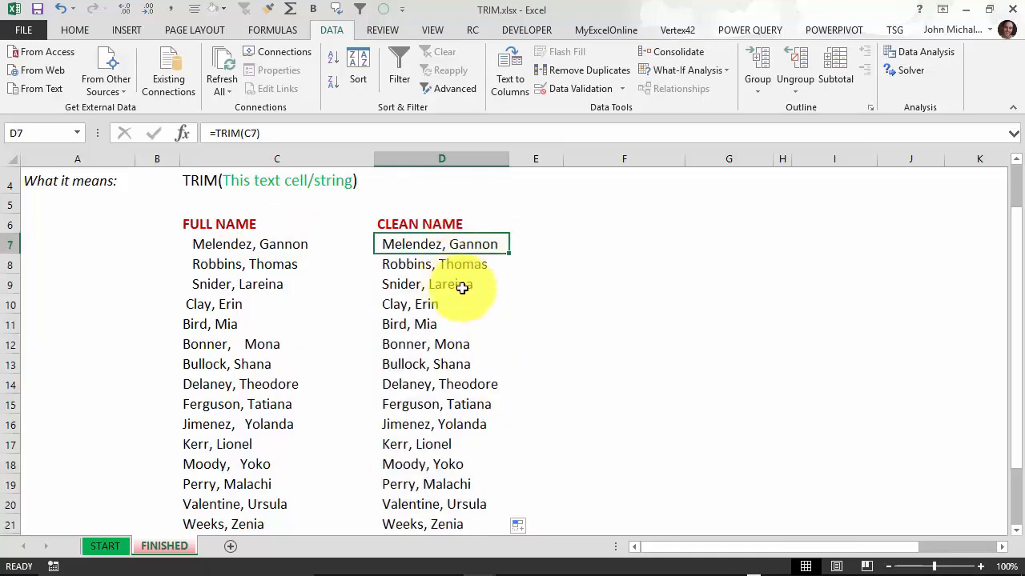
left_click_drag(467, 245, 471, 464)
scroll(471, 465, "up", 2)
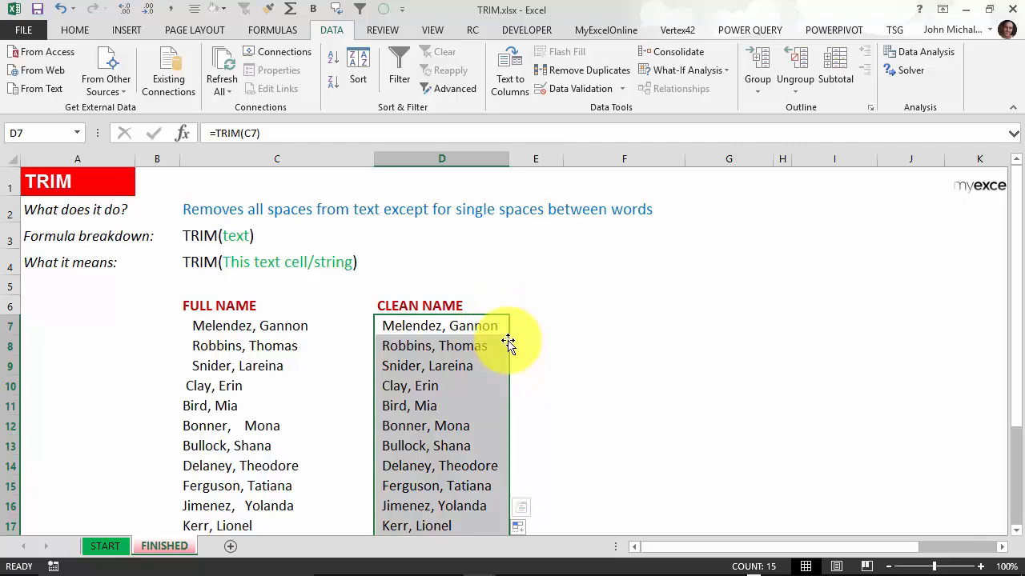
Step: Convert D7:D21's TRIM formulas to plain values with Copy Here as Values Only, then spot-check D7–D10
mouse_move(508, 343)
left_mouse_down()
mouse_move(526, 343)
mouse_move(498, 337)
left_mouse_up()
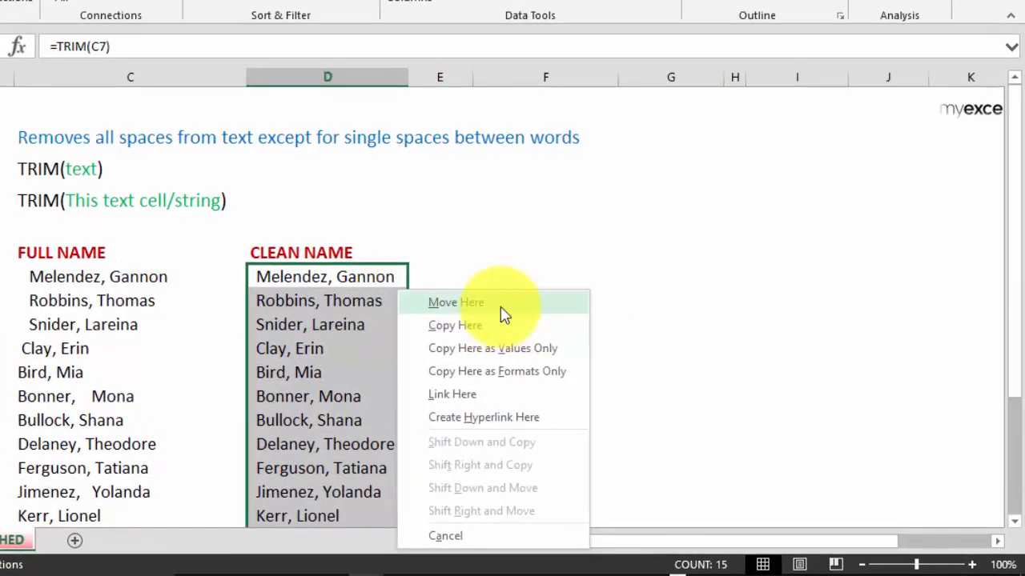
left_click(477, 352)
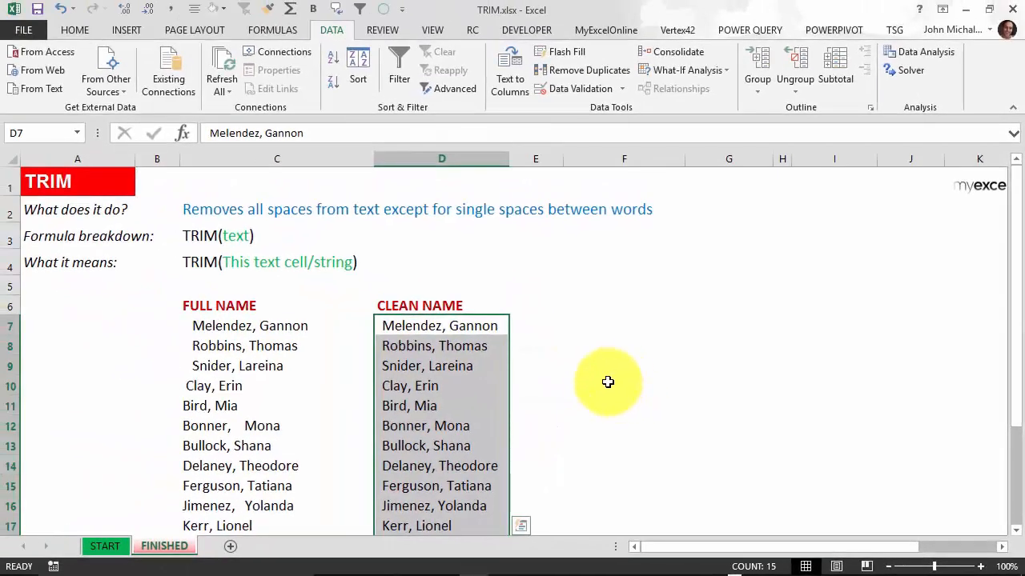
left_click(483, 328)
left_click(476, 347)
left_click(477, 363)
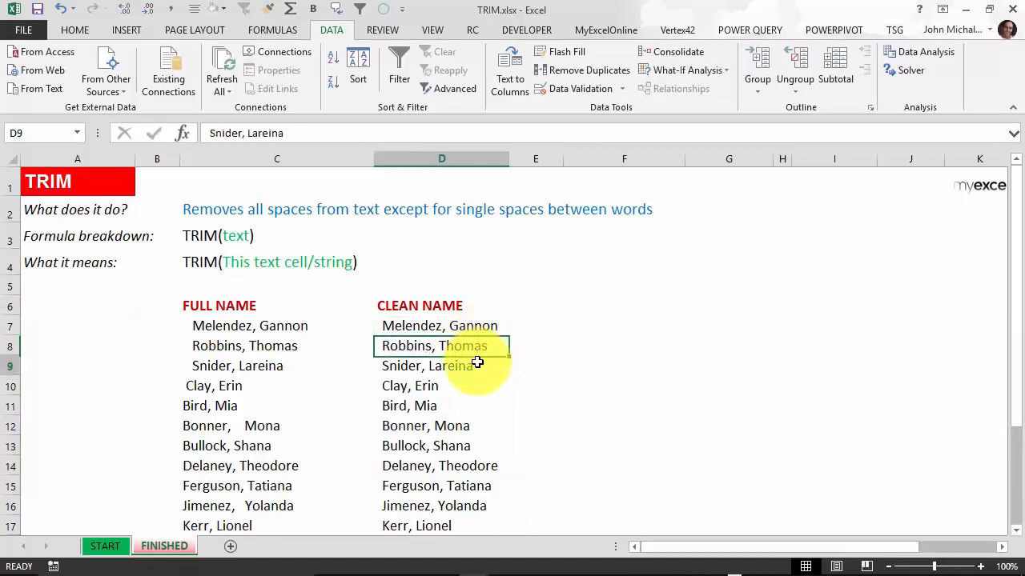
left_click(474, 382)
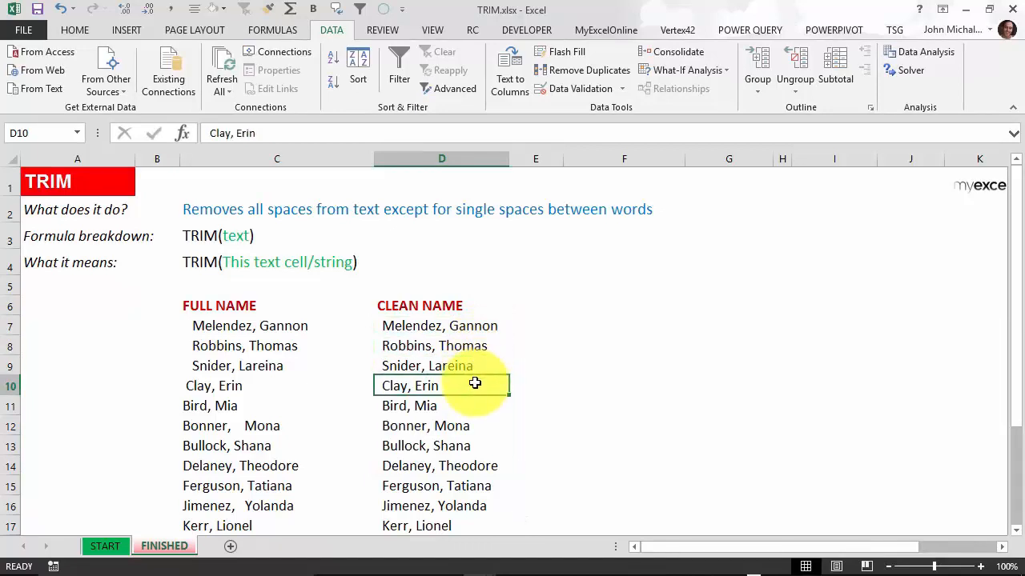
left_click(480, 323)
double_click(483, 324)
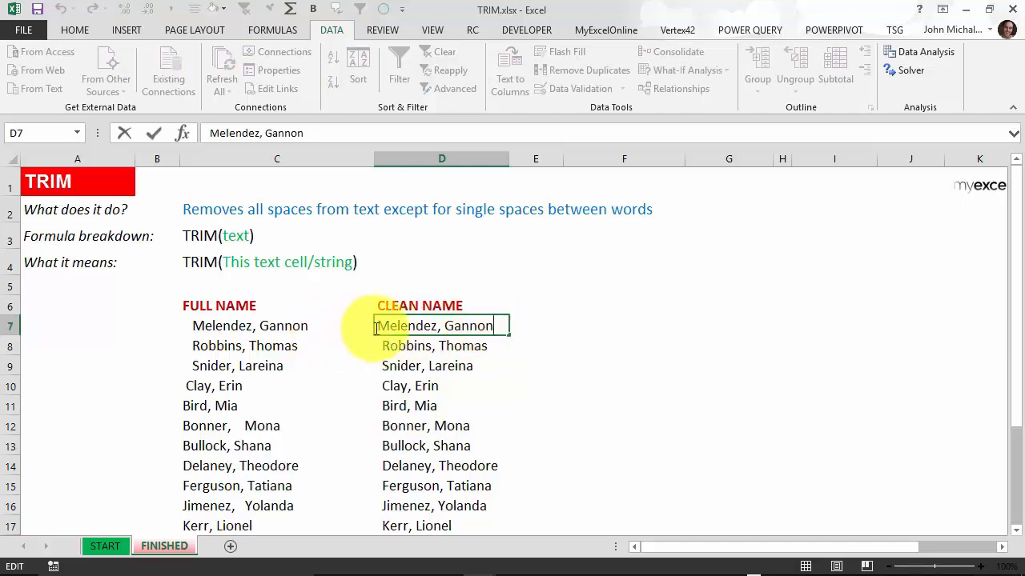
left_click(446, 346)
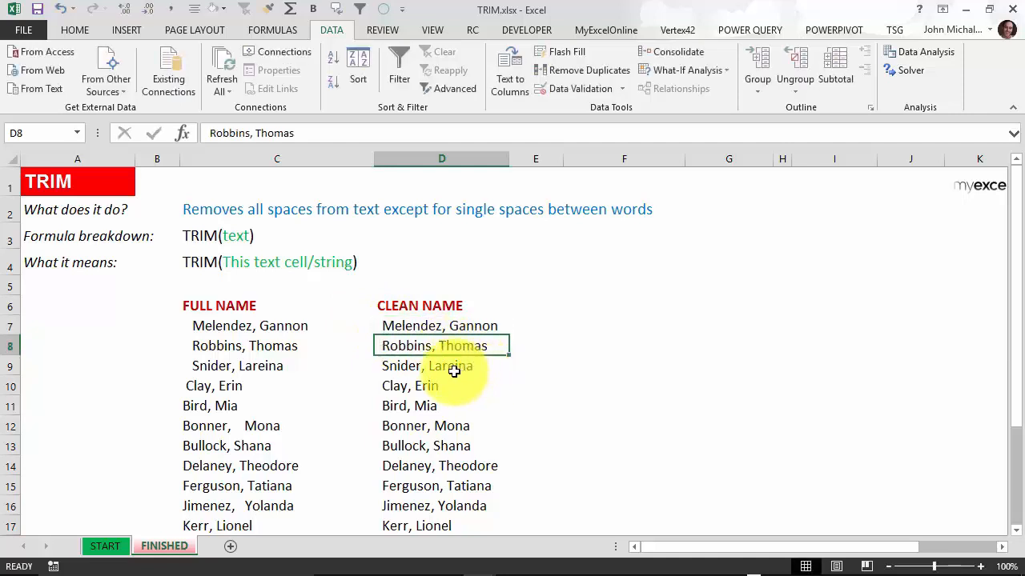
left_click(454, 371)
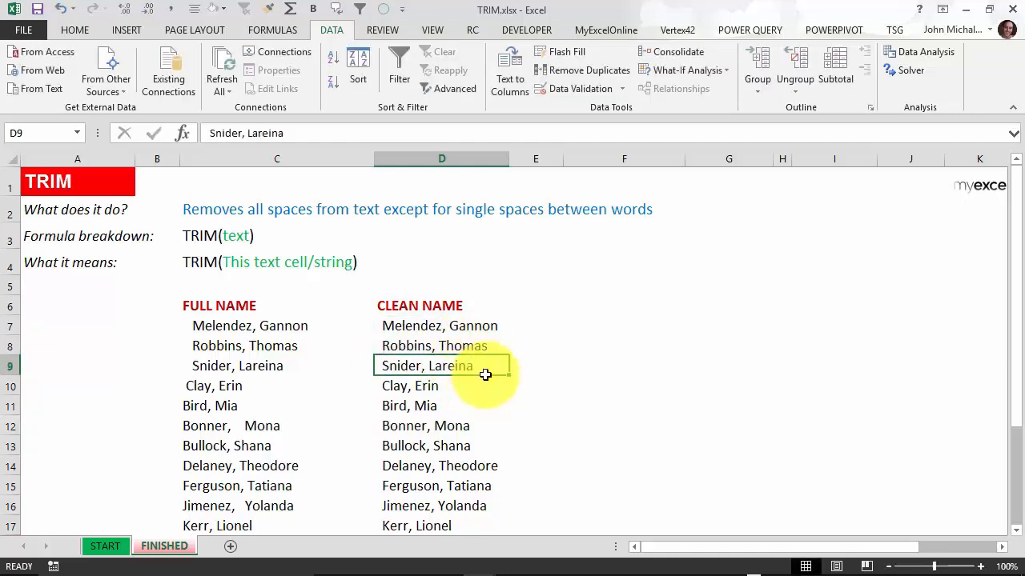
left_click(276, 425)
left_click(456, 428)
double_click(426, 425)
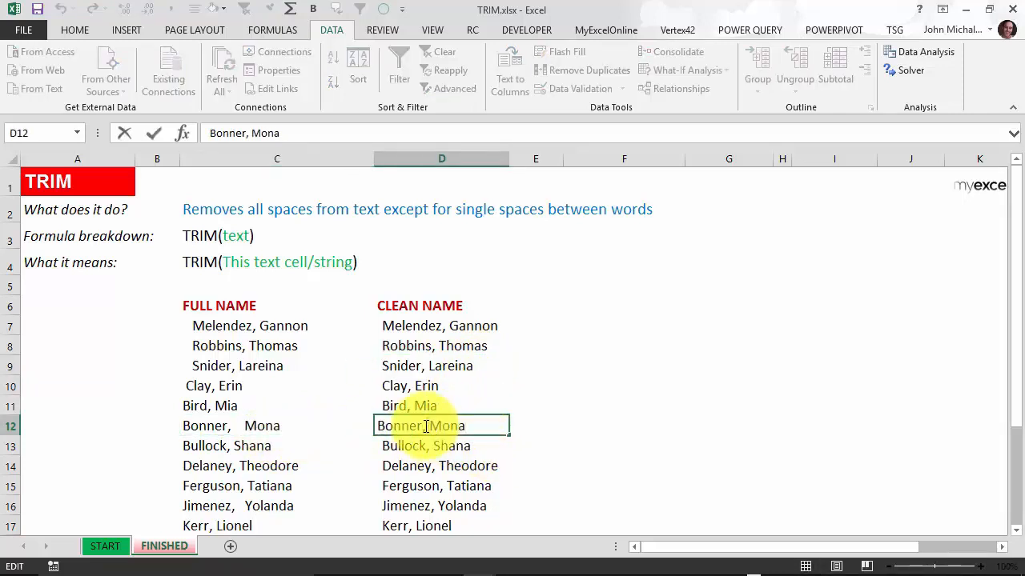
key("Escape")
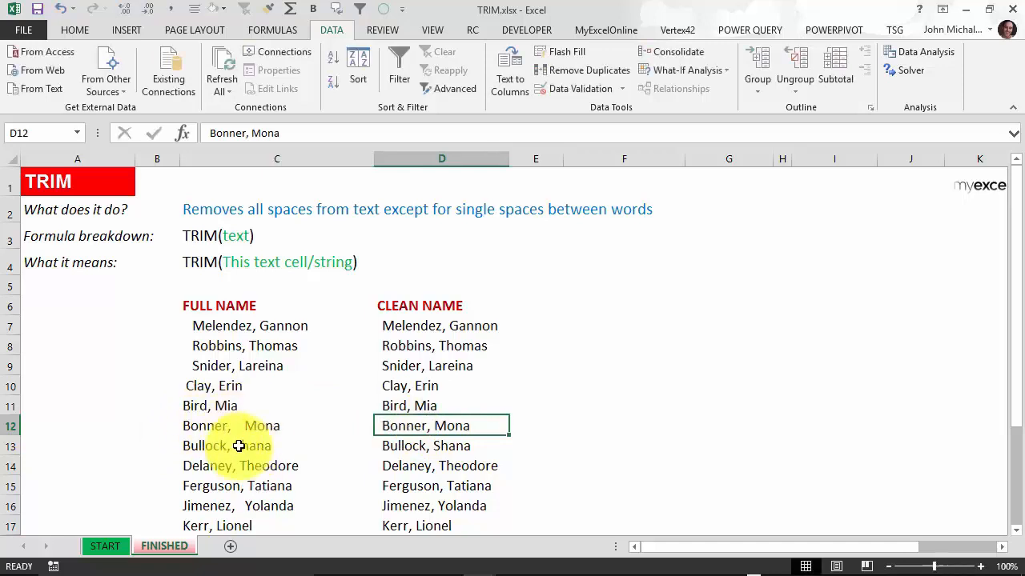
left_click(435, 326)
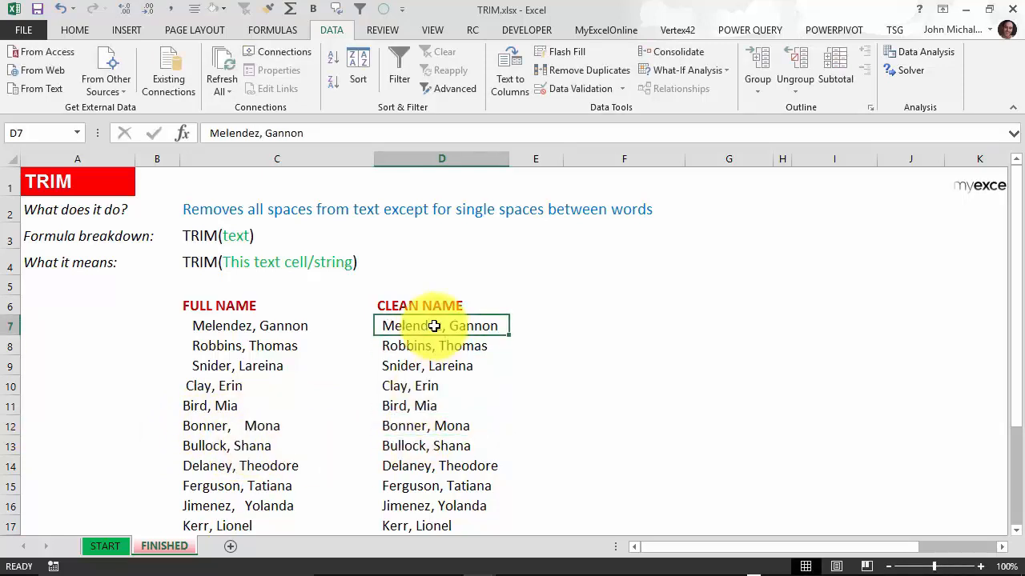
Step: Sort the cleaned name list A to Z and scroll through the result
left_click(332, 53)
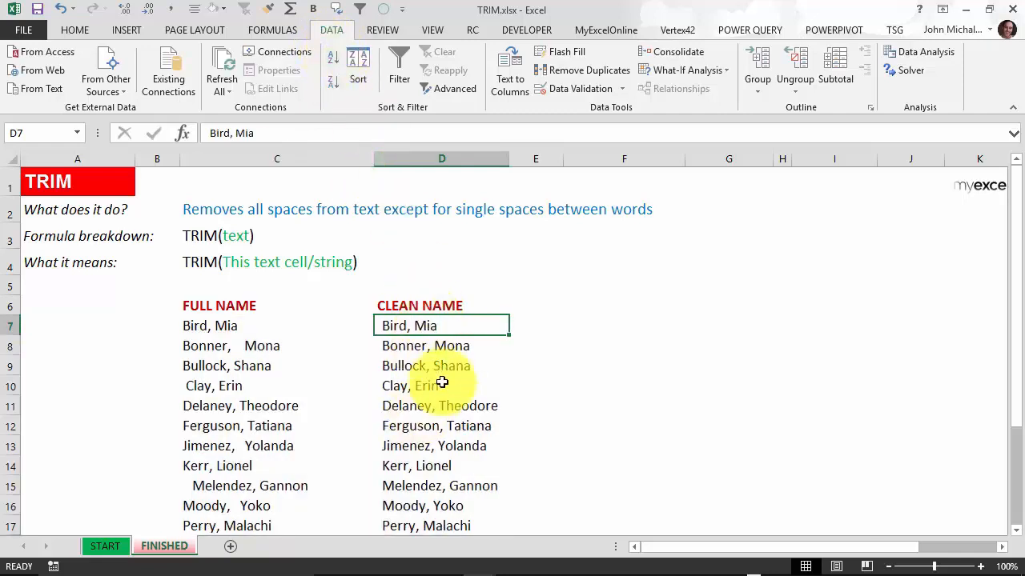
scroll(446, 379, "down", 1)
scroll(446, 379, "down", 1)
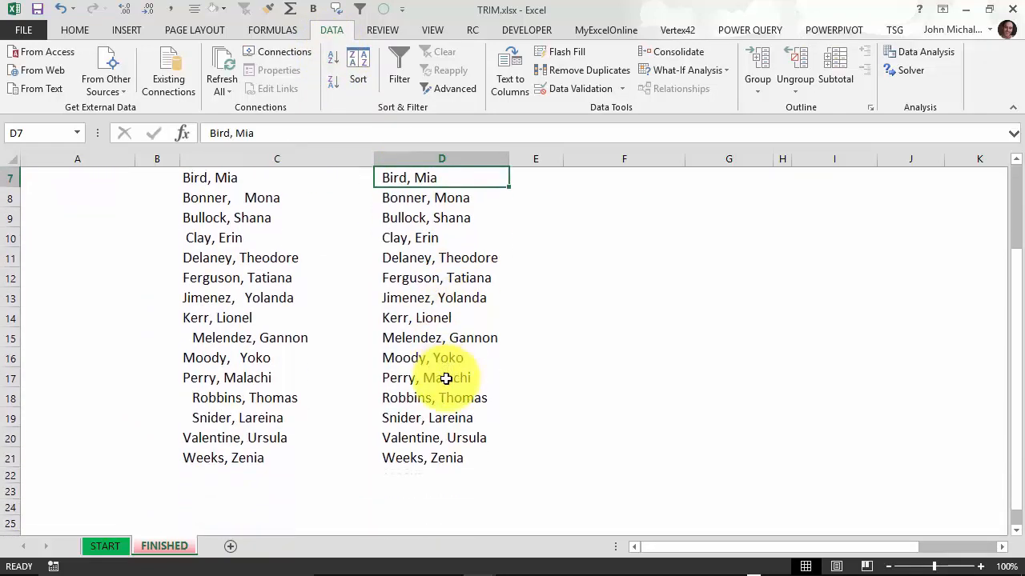
scroll(446, 378, "up", 1)
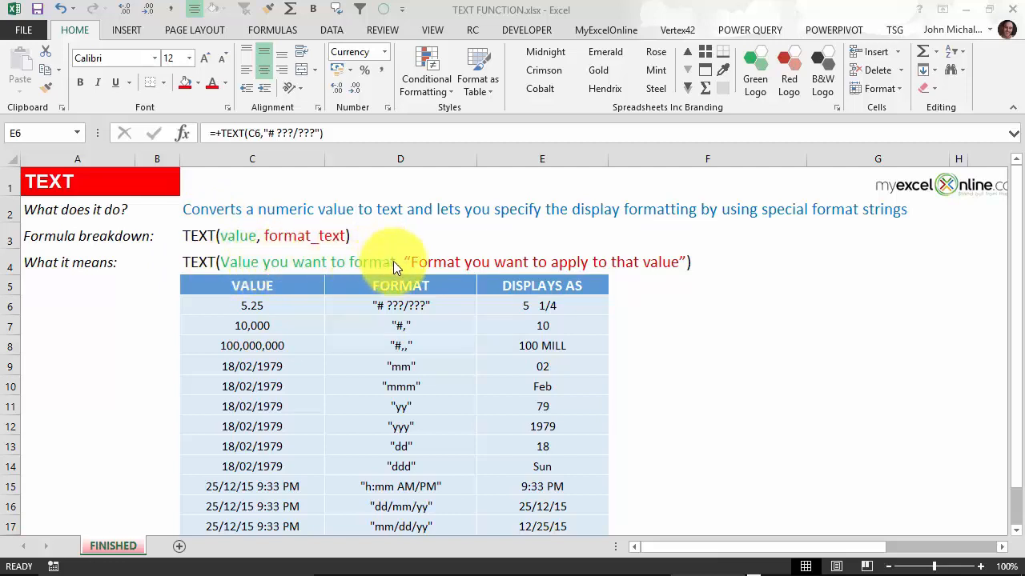
left_click(287, 284)
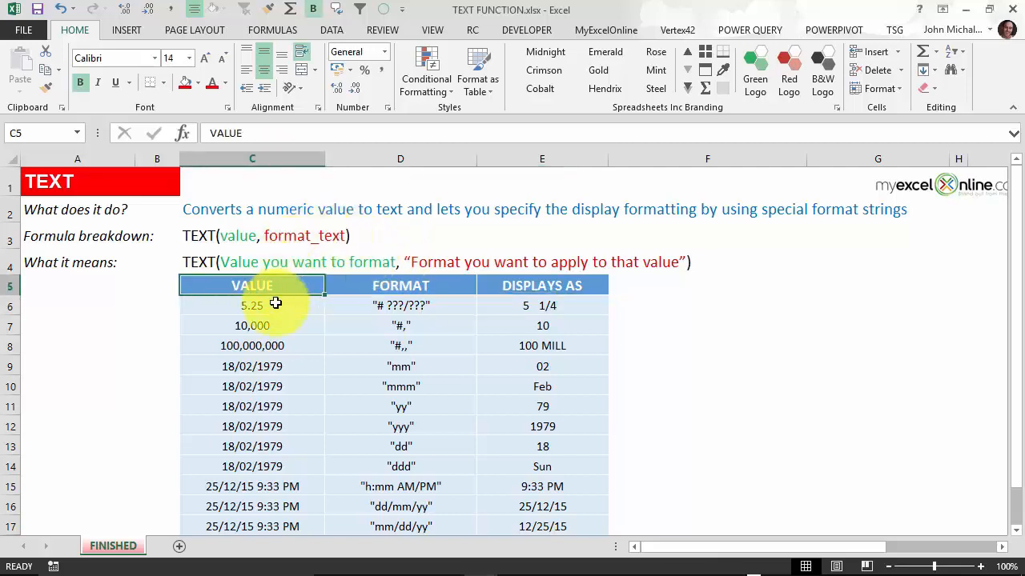
scroll(295, 387, "down", 1)
scroll(286, 381, "up", 1)
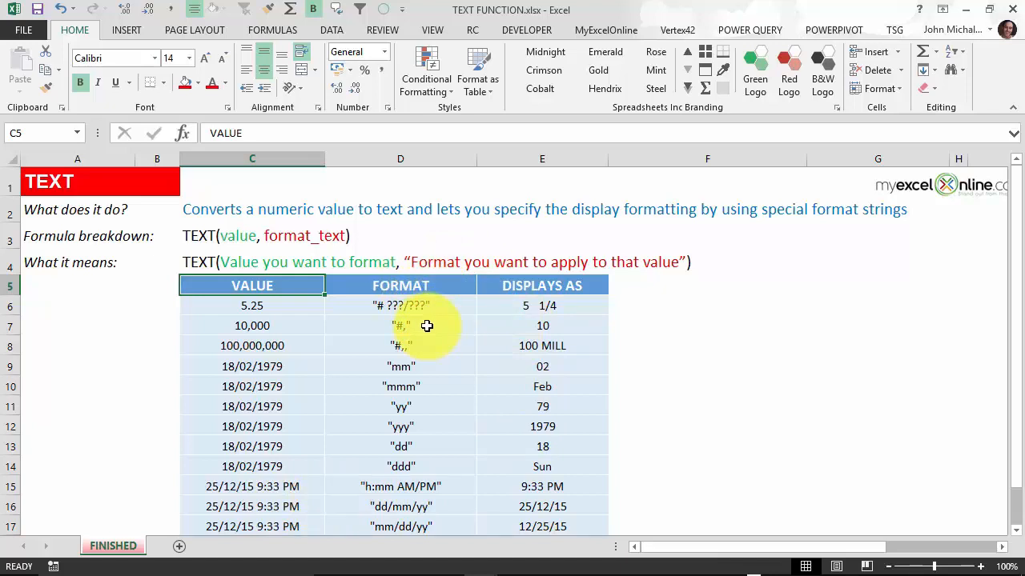
left_click(422, 443)
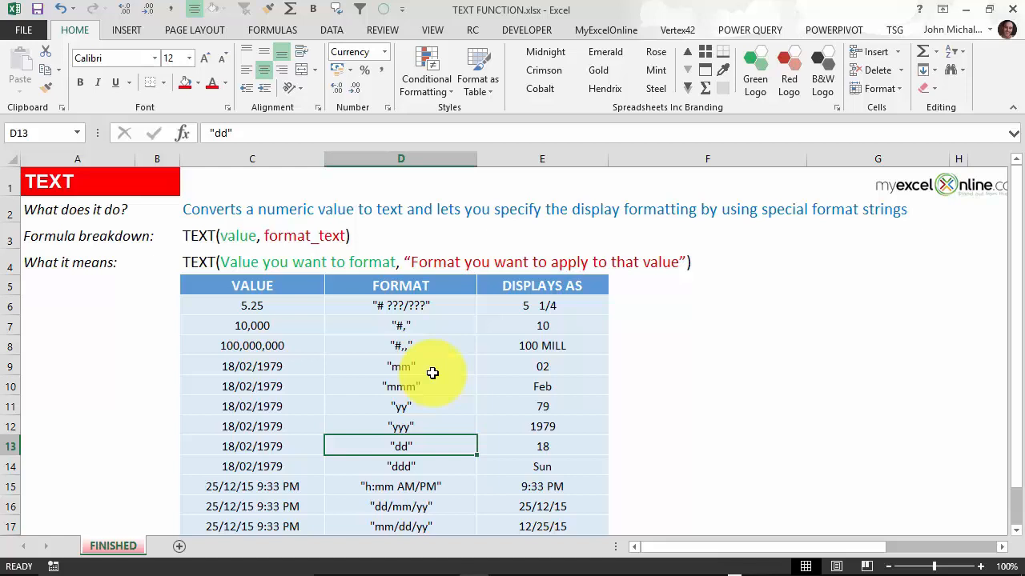
left_click(554, 309)
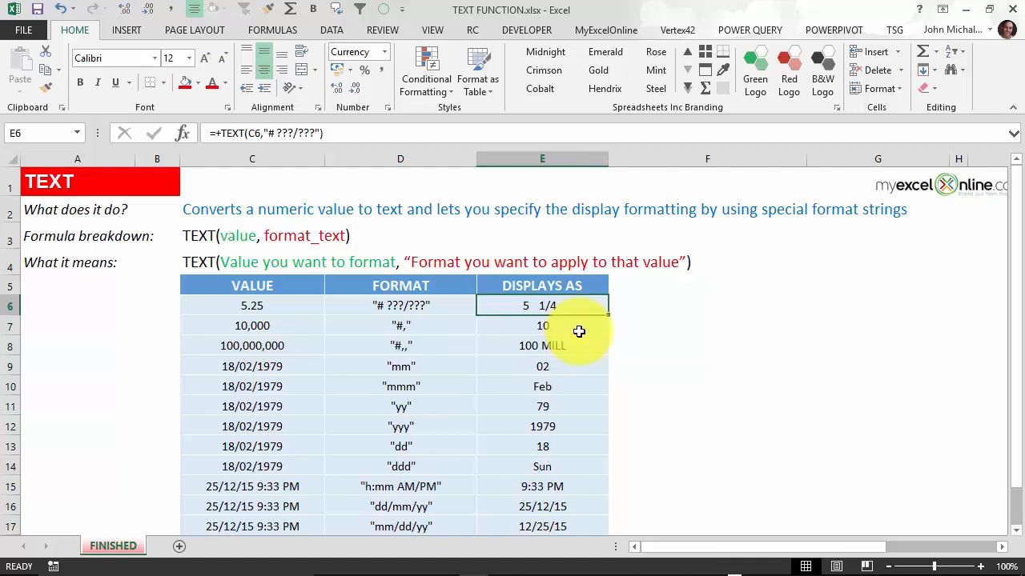
key("F2")
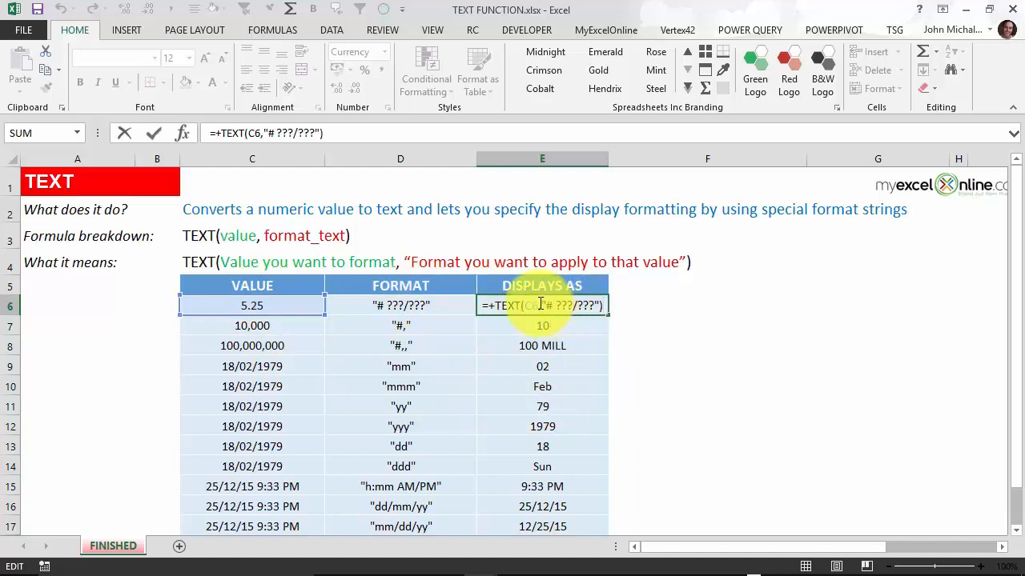
left_click_drag(541, 305, 602, 306)
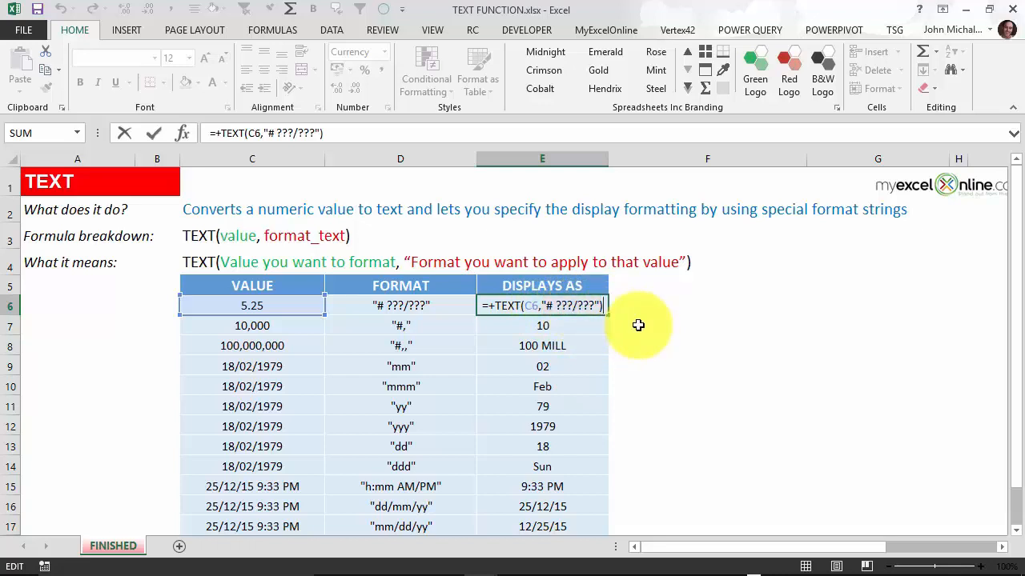
key("ctrl+Return")
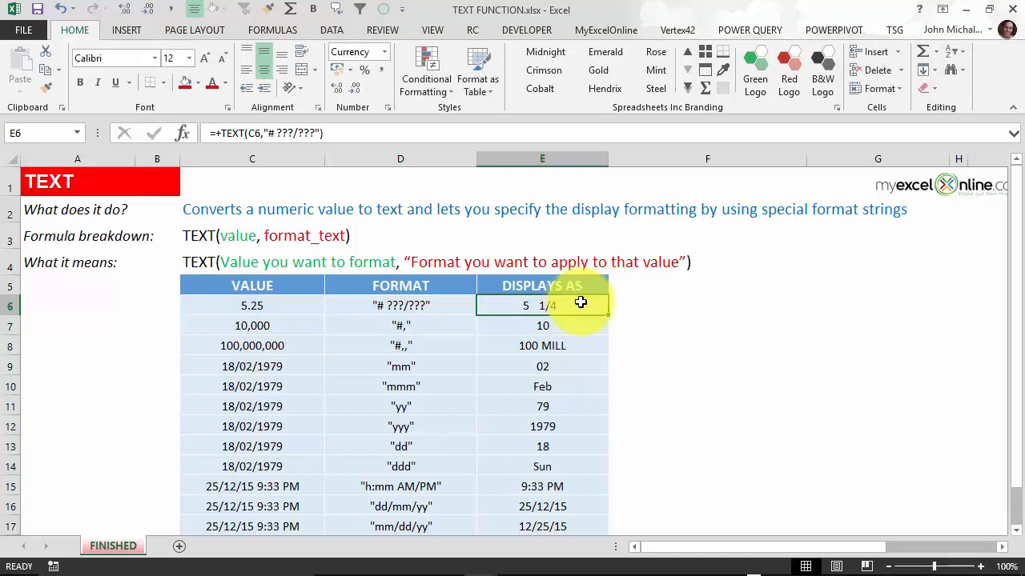
key("Down")
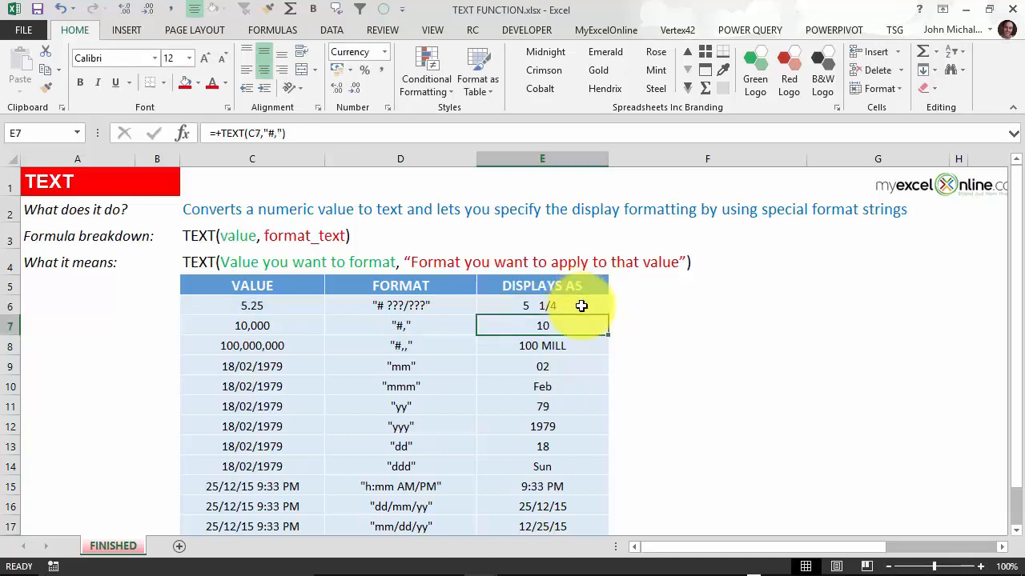
key("F2")
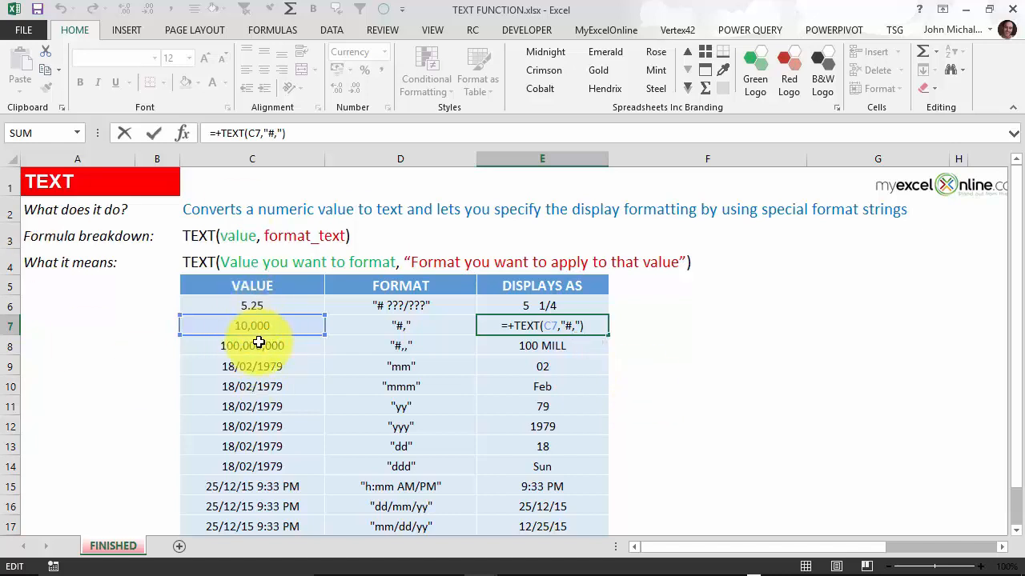
Step: Confirm E7 and E8's TEXT formulas, with E8 showing 100,000,000 as 100 MILL
key("ctrl+Return")
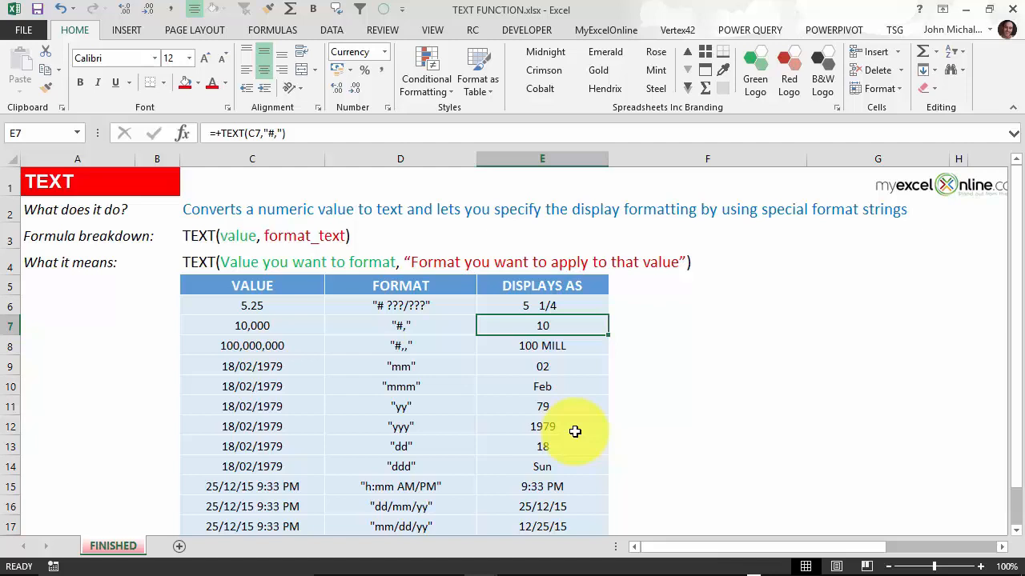
key("Down")
key("F2")
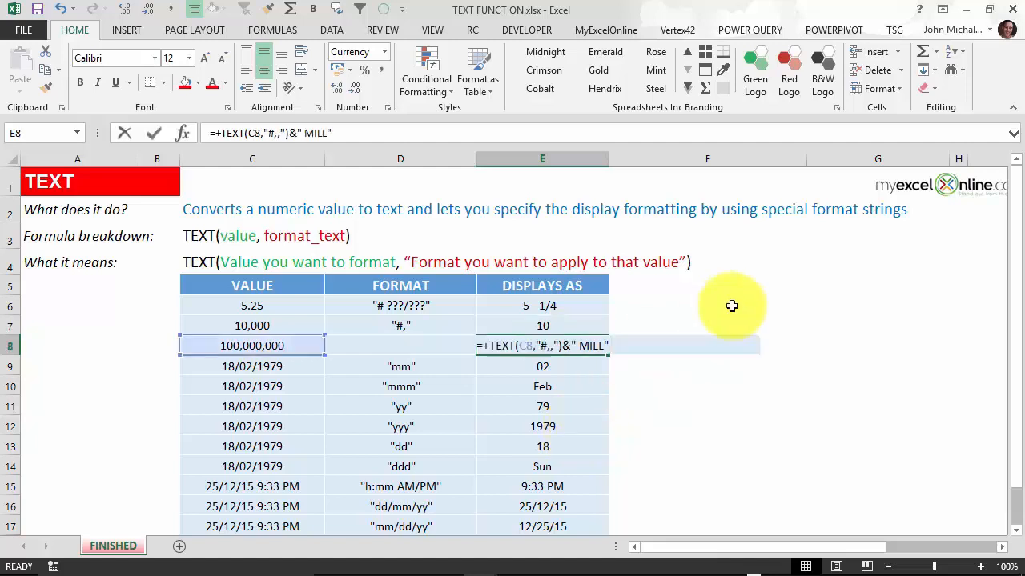
left_click(554, 348)
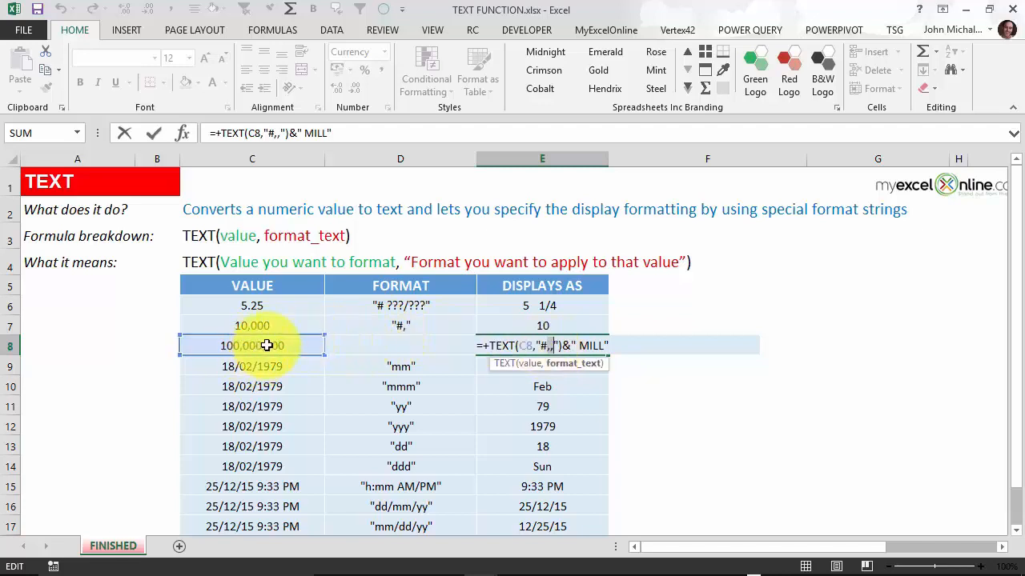
left_click(625, 345)
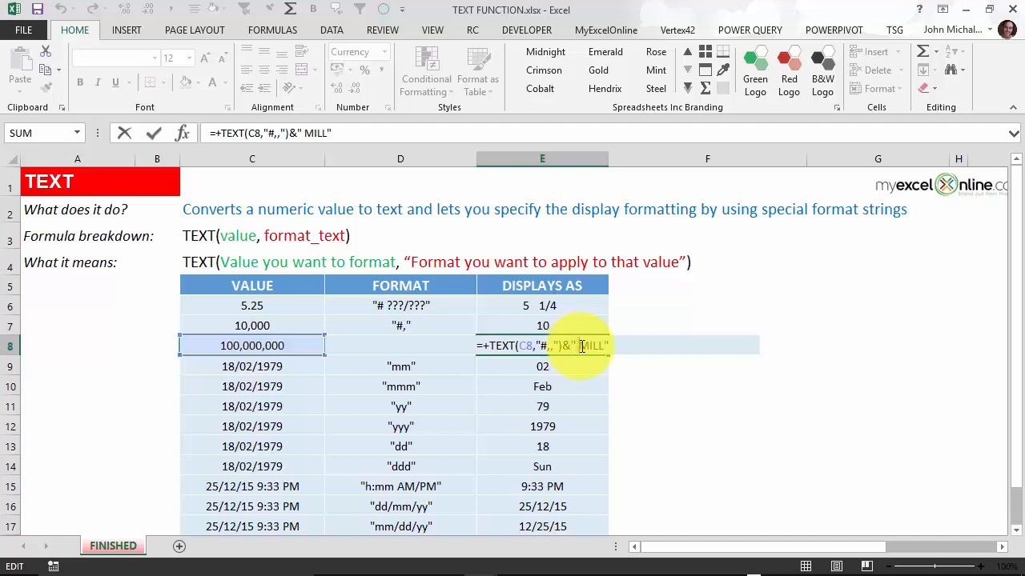
key("ctrl+Return")
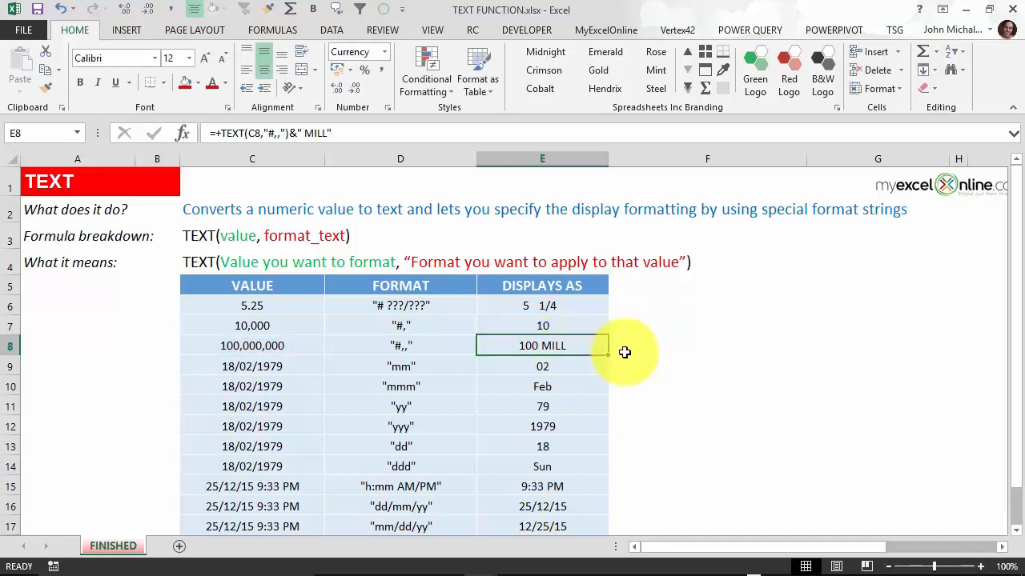
left_click(570, 365)
key("F2")
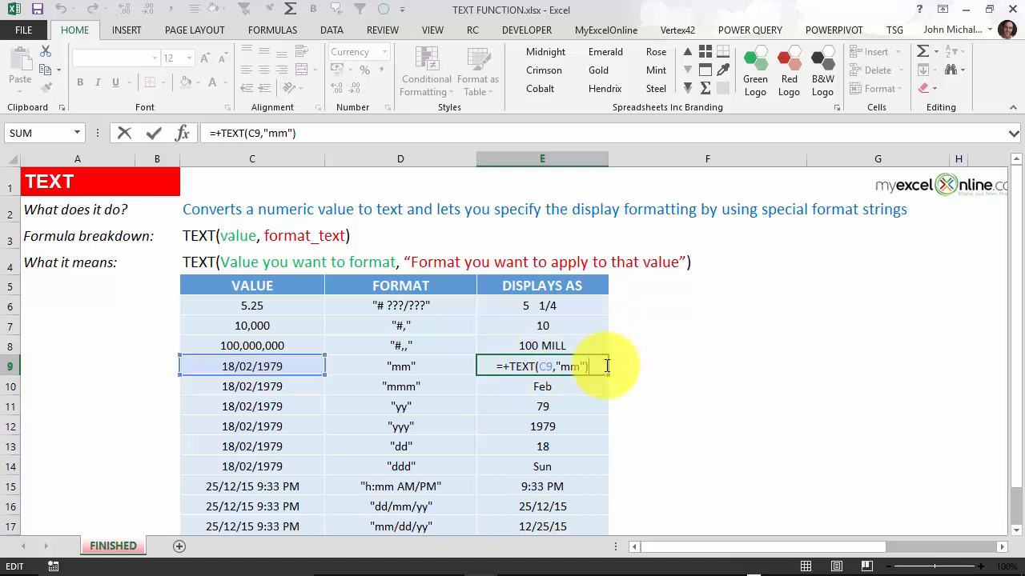
Step: Review the TEXT formulas in E9–E12 showing 02, Feb, 79 and 1979
key("ctrl+Return")
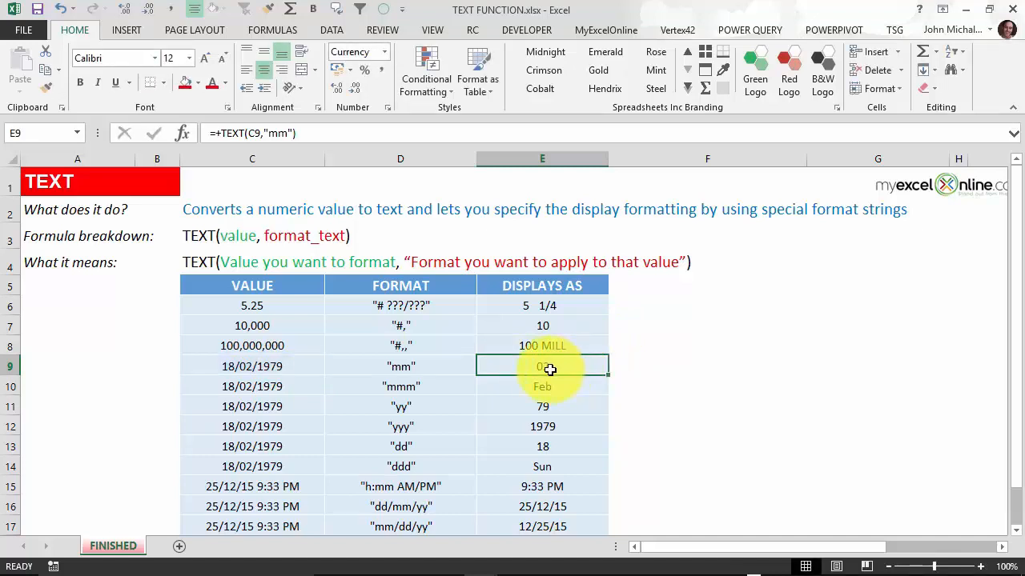
double_click(606, 383)
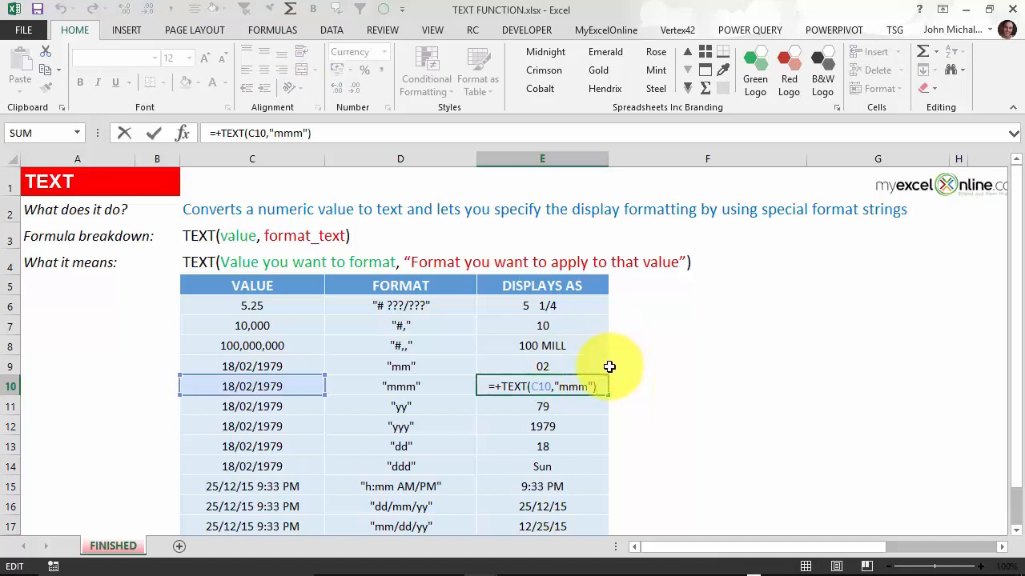
key("ctrl+Return")
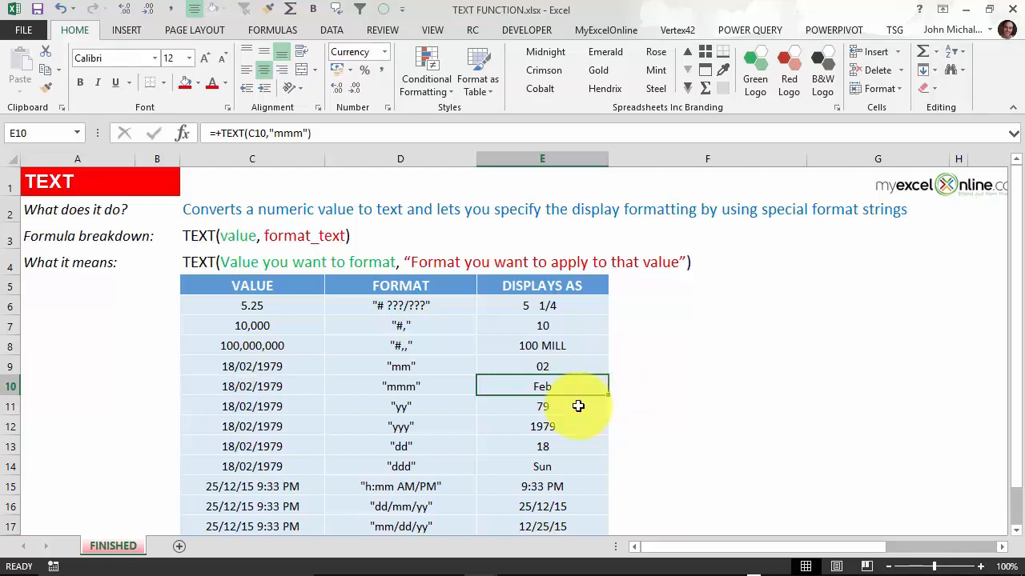
left_click(578, 406)
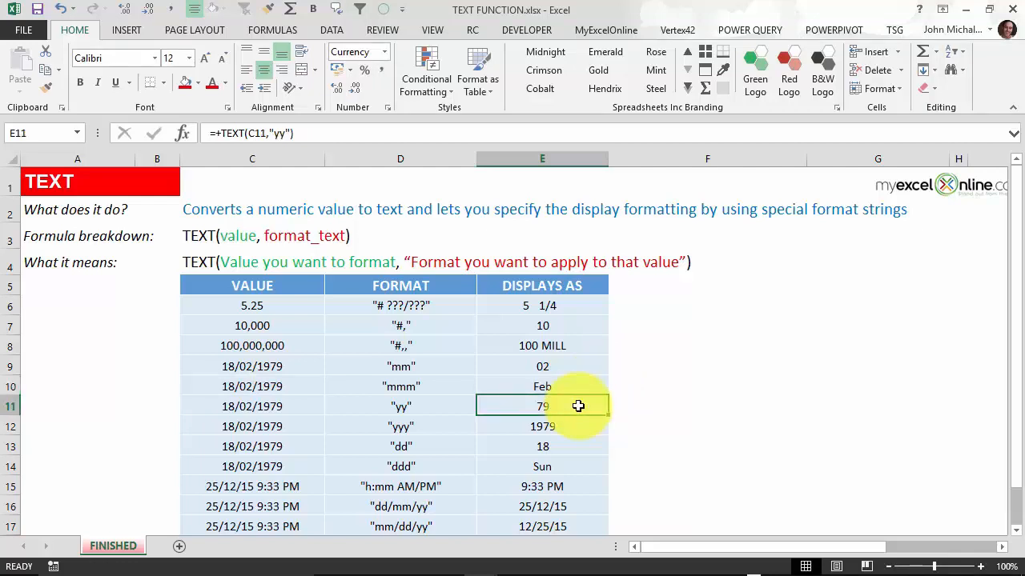
double_click(578, 406)
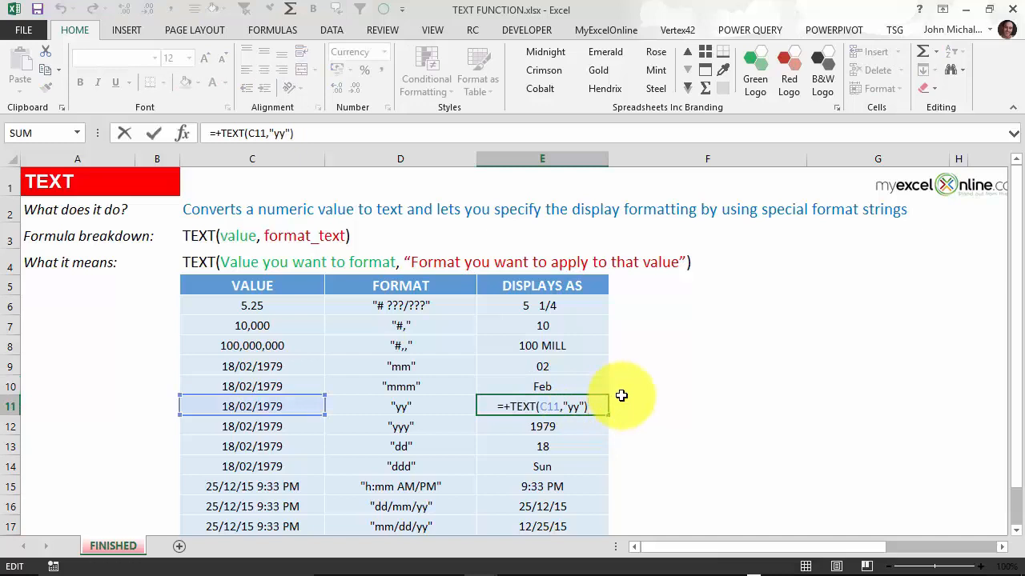
key("Escape")
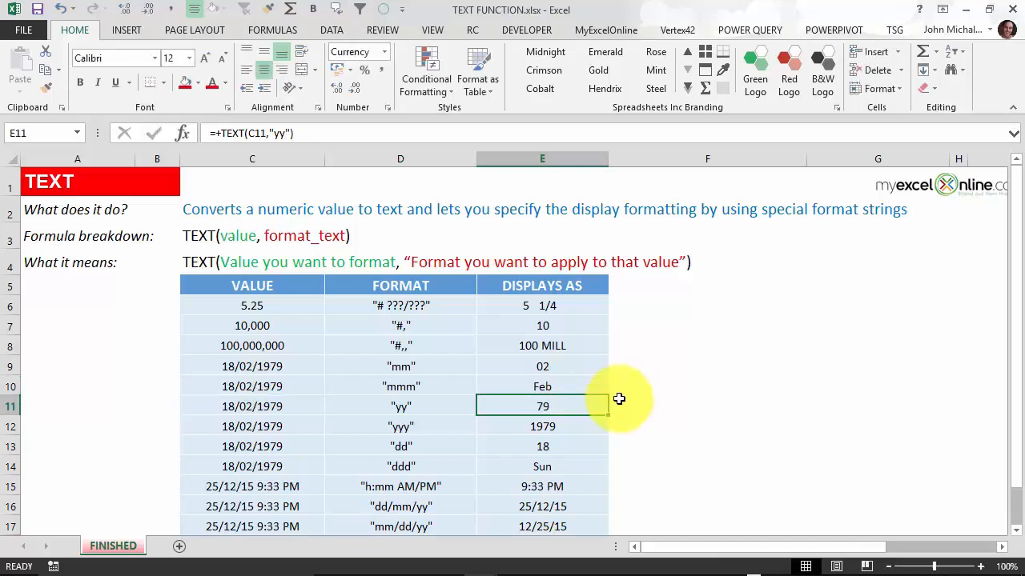
left_click(592, 423)
double_click(597, 422)
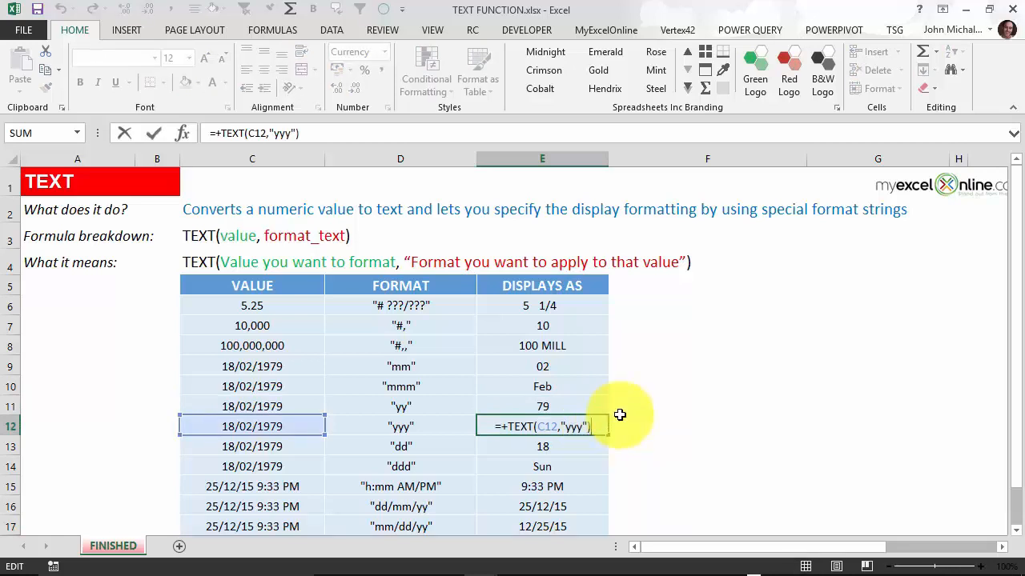
key("Escape")
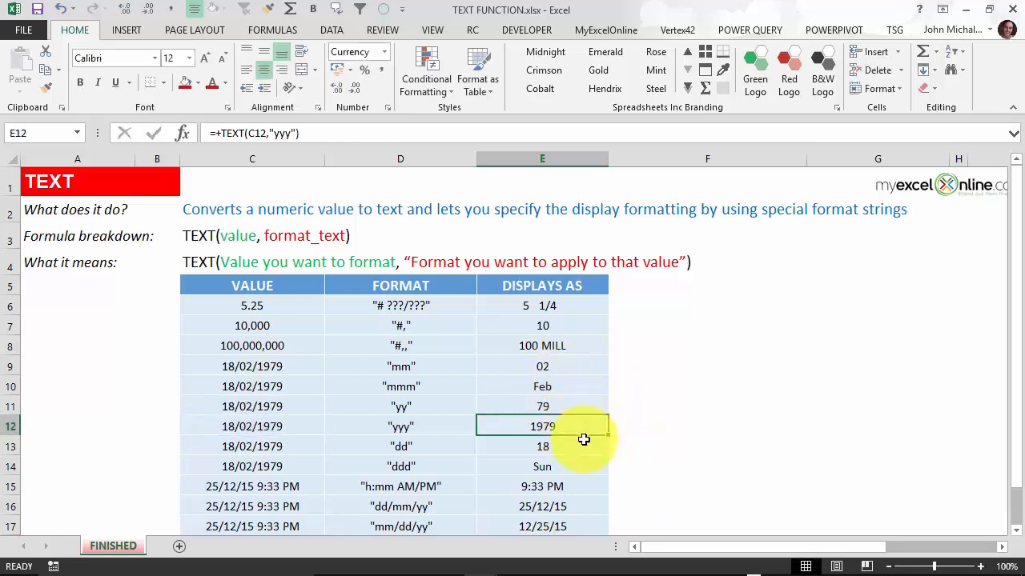
Step: Check E13 and E14's formulas, showing 18 and Sun
left_click(588, 441)
key("F2")
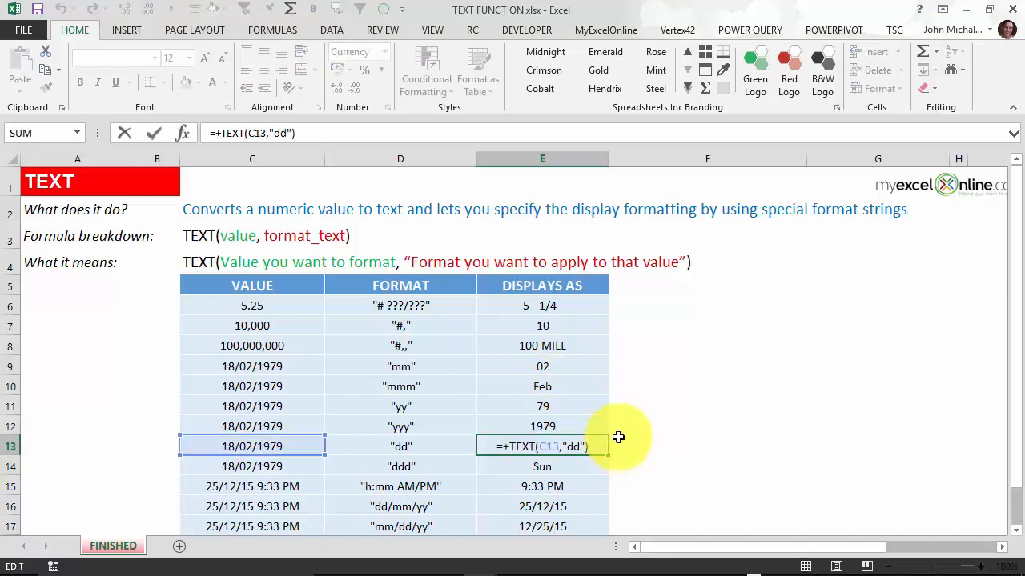
key("Escape")
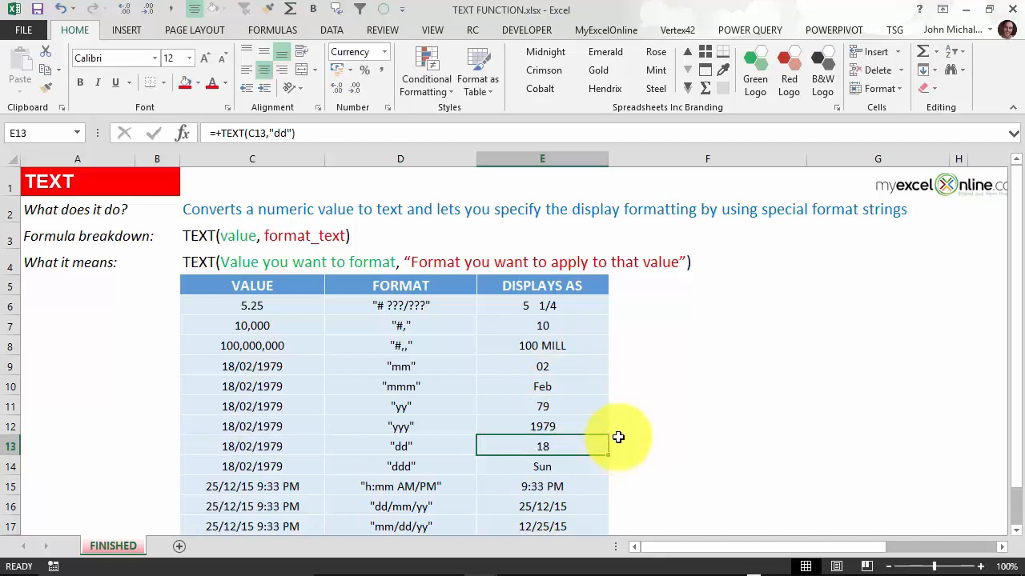
left_click(579, 464)
key("F2")
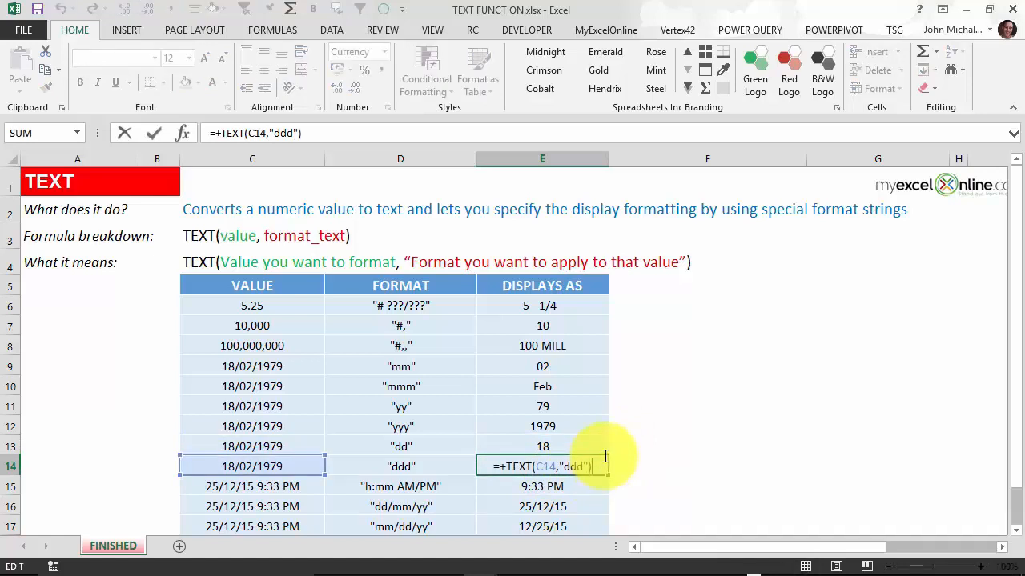
key("Escape")
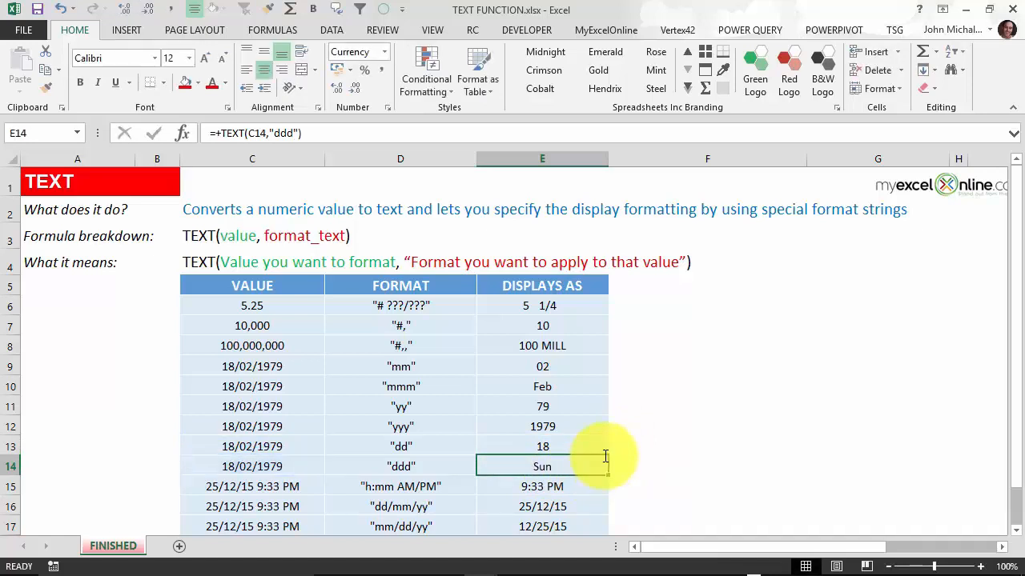
Step: Change E14's format to dddd so 18/02/1979 displays as Sunday
key("F2")
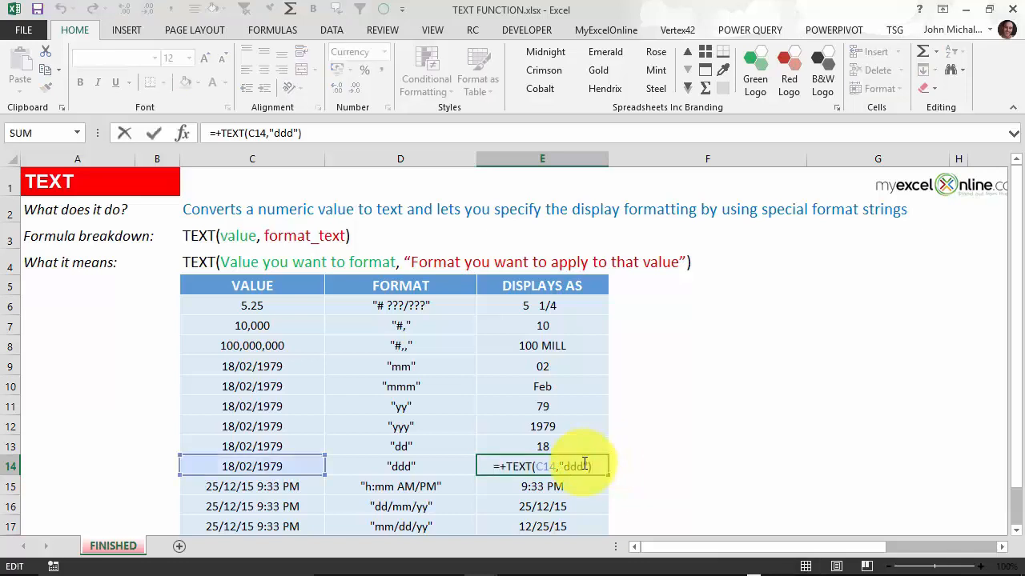
type("d")
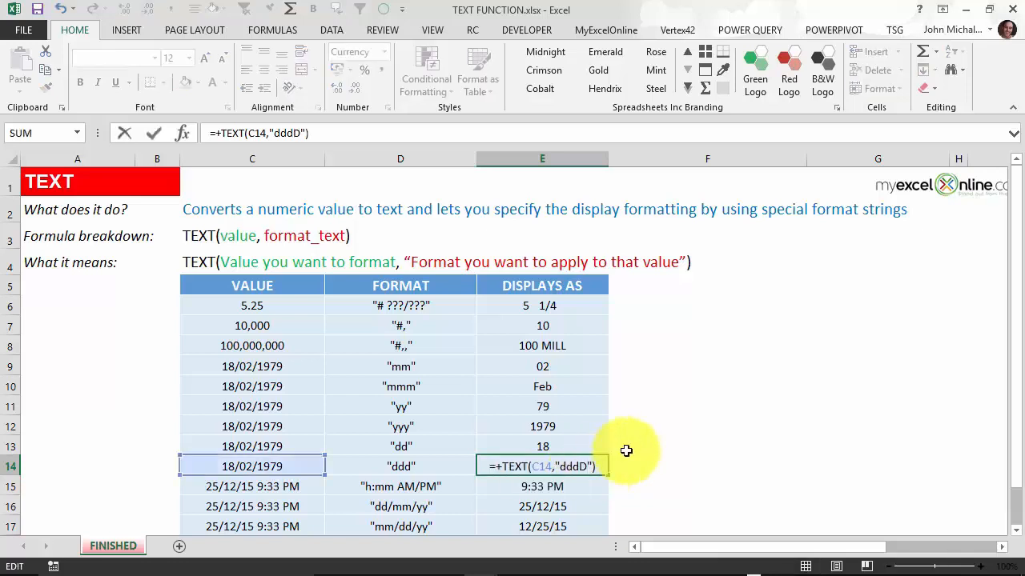
key("Return")
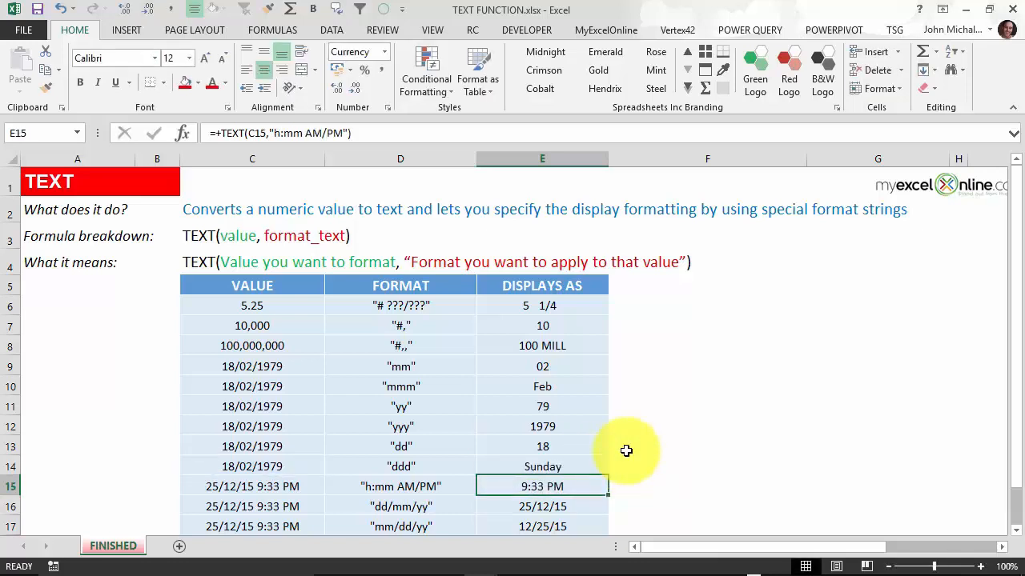
key("Up")
key("F2")
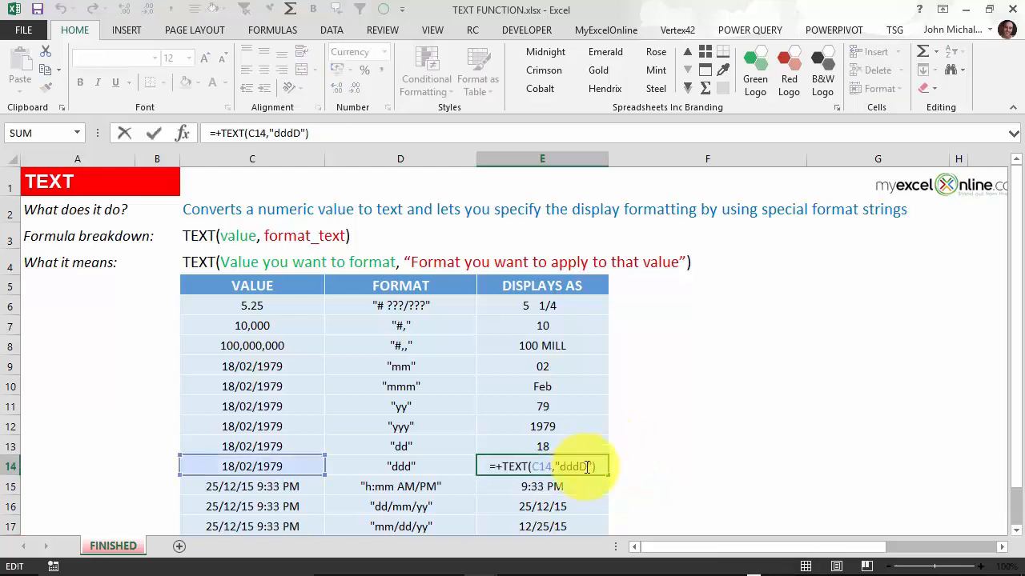
key("ctrl+Return")
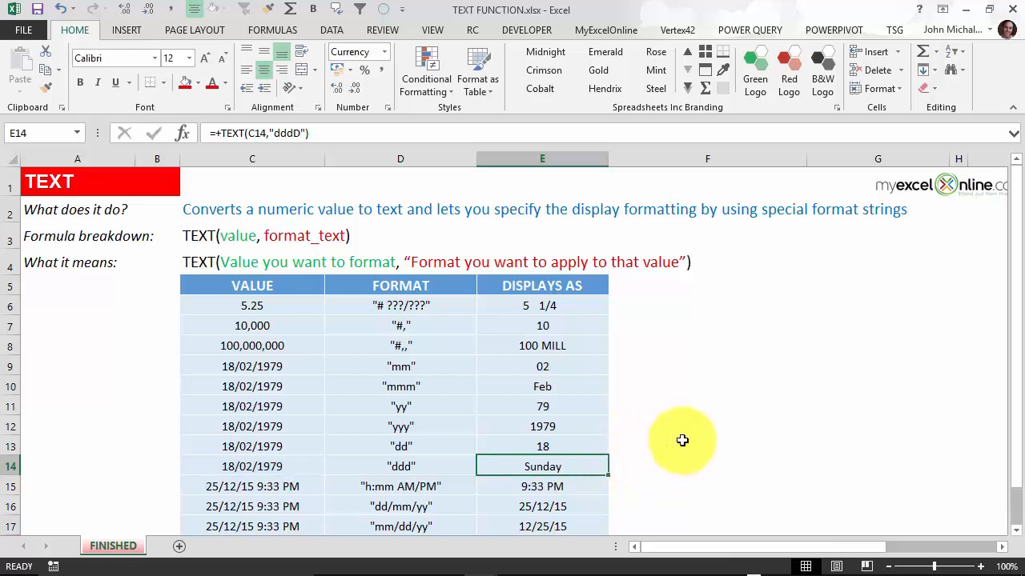
Step: Widen column E so the DISPLAYS AS results fit
scroll(681, 439, "down", 1)
left_click(585, 405)
left_click_drag(609, 158, 649, 158)
key("F2")
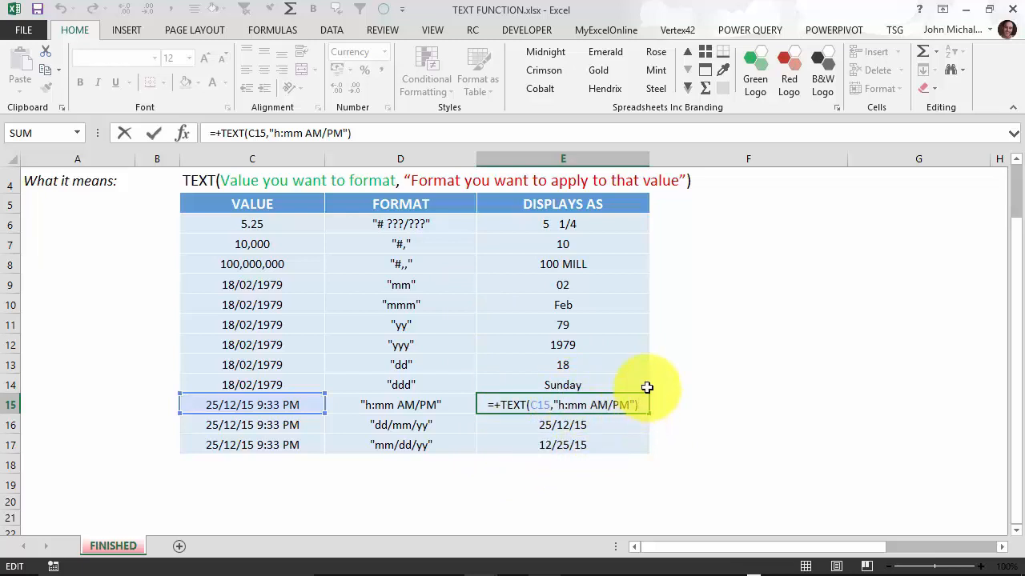
key("ctrl+Return")
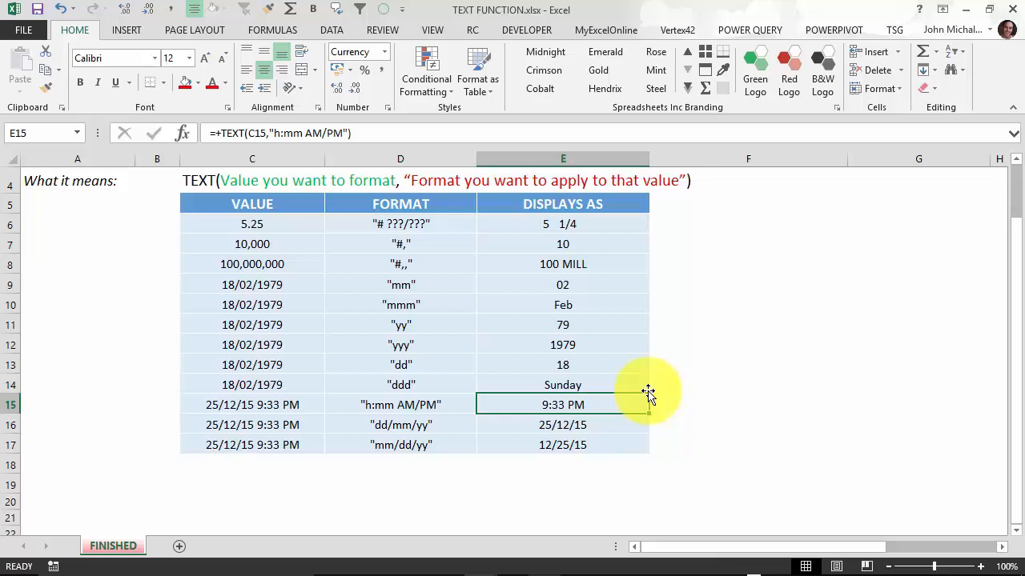
key("Down")
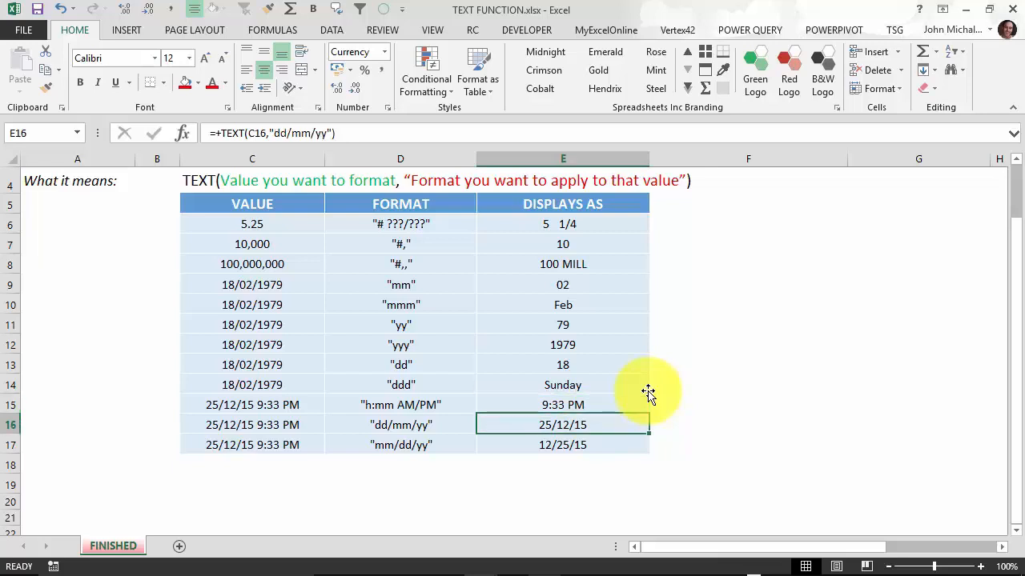
key("F2")
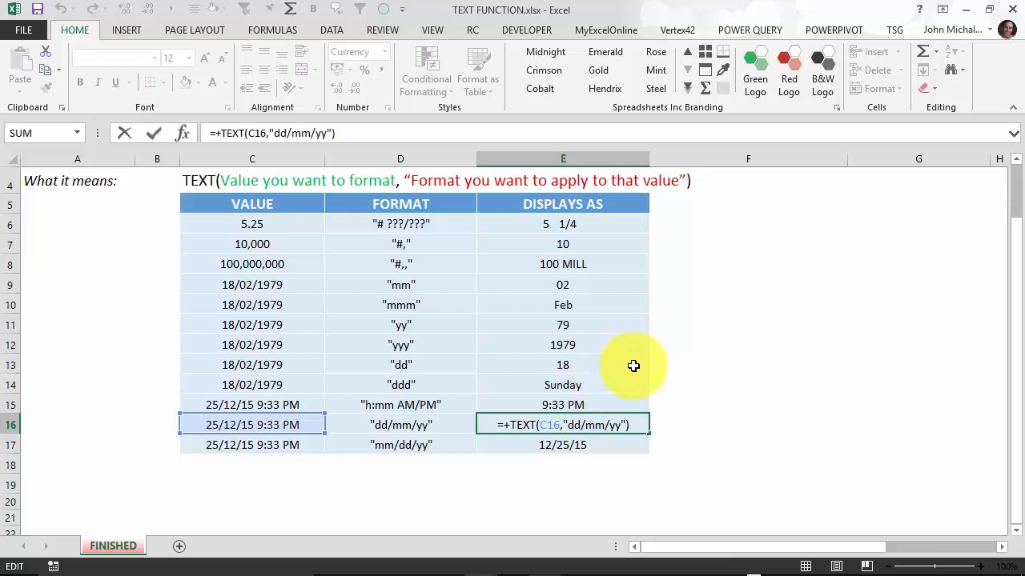
key("ctrl+Return")
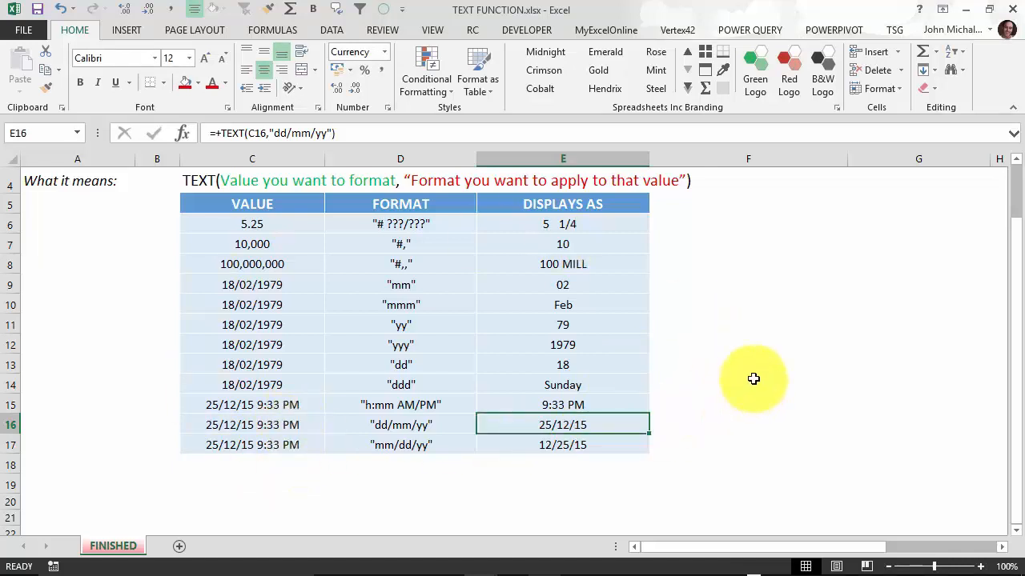
key("Down")
key("F2")
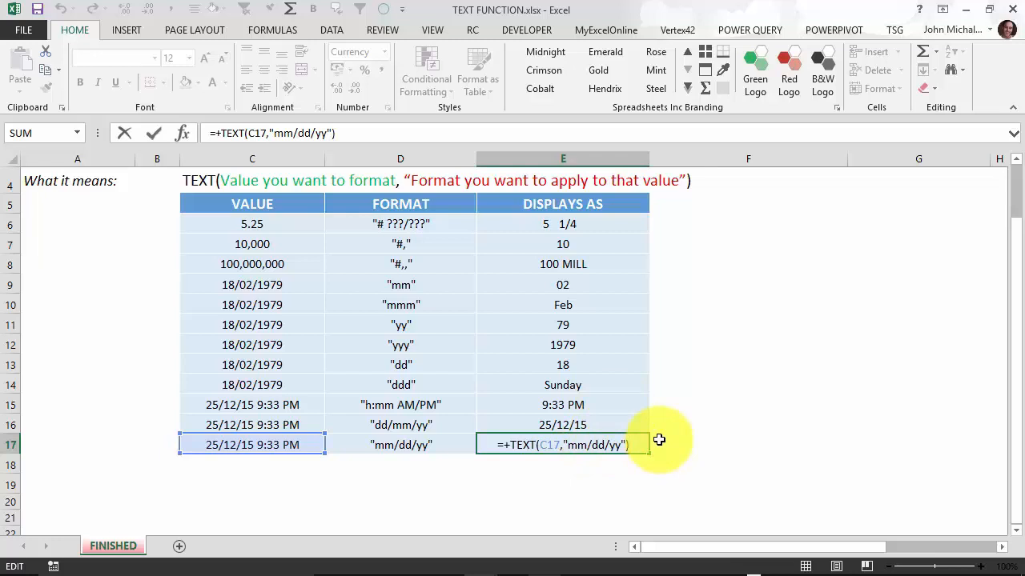
Step: Confirm E17's TEXT formula showing 12/25/15
key("ctrl+Return")
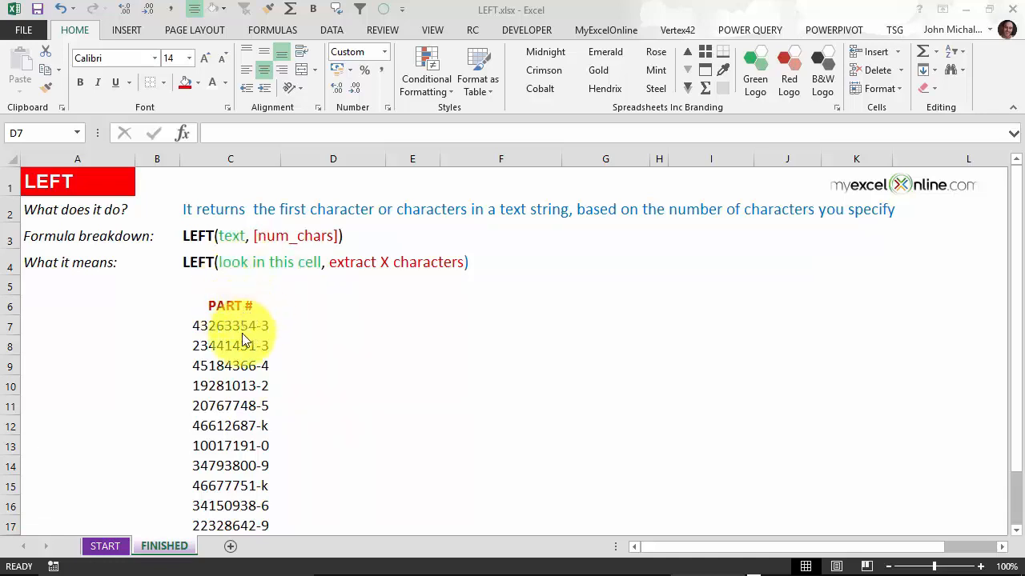
key("ctrl+shift+Down")
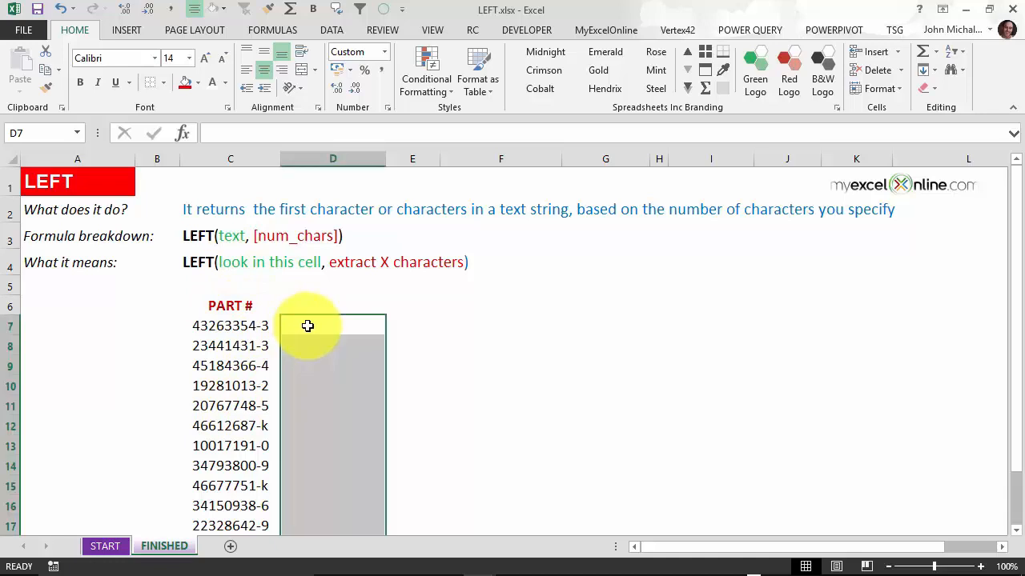
left_click(308, 326)
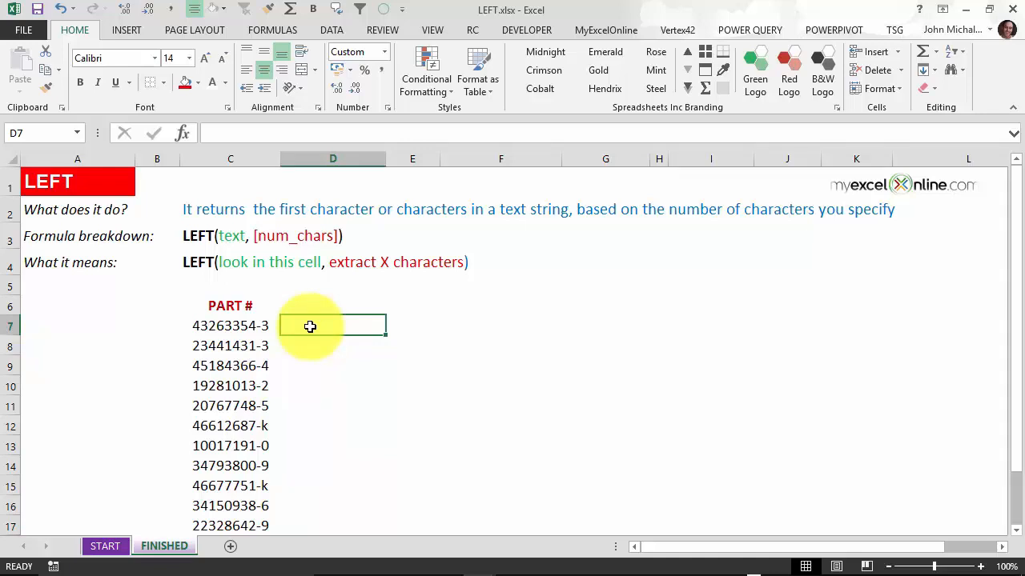
type("=le")
key("Tab")
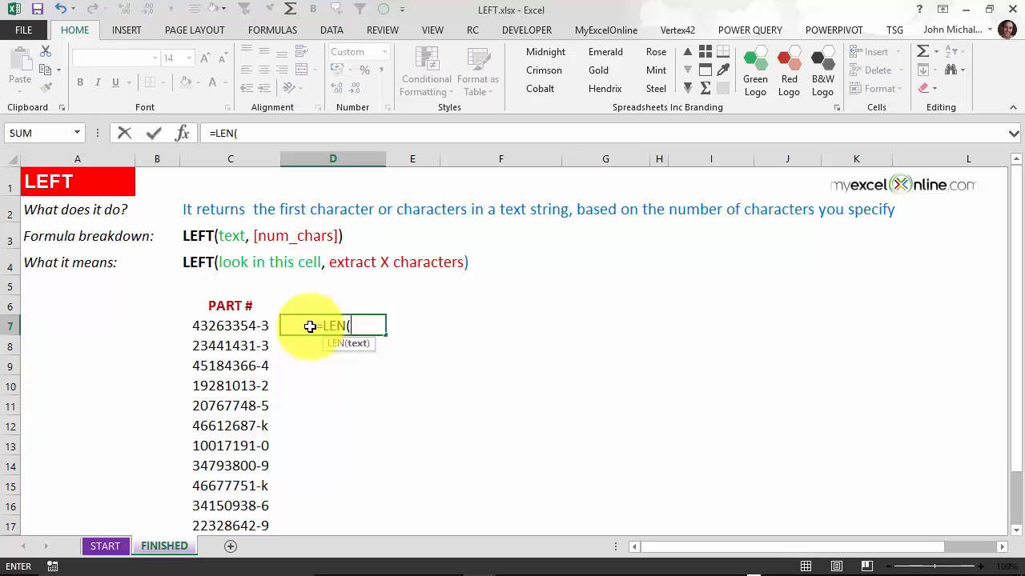
left_click(253, 326)
type(")")
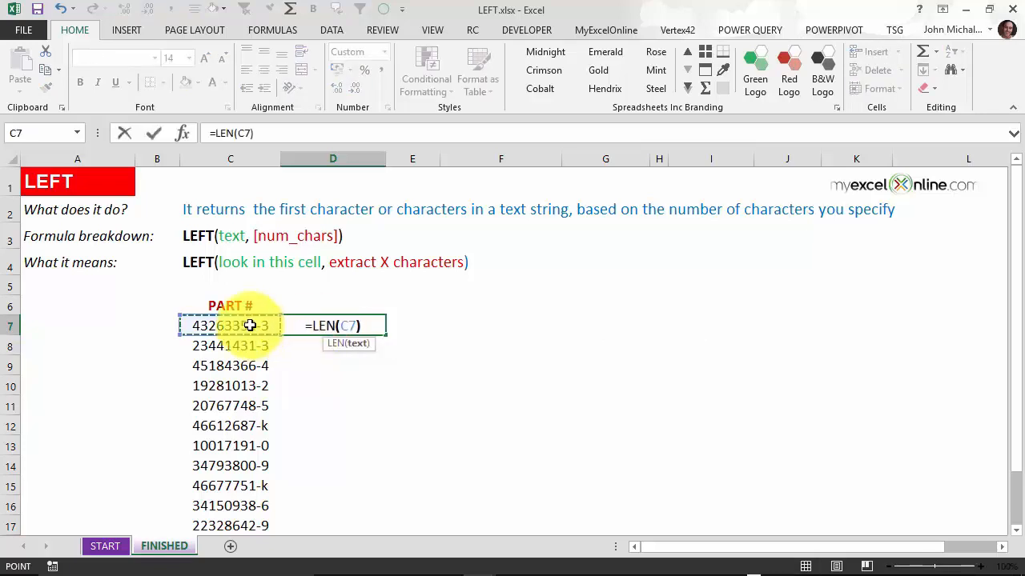
key("Return")
left_click(360, 324)
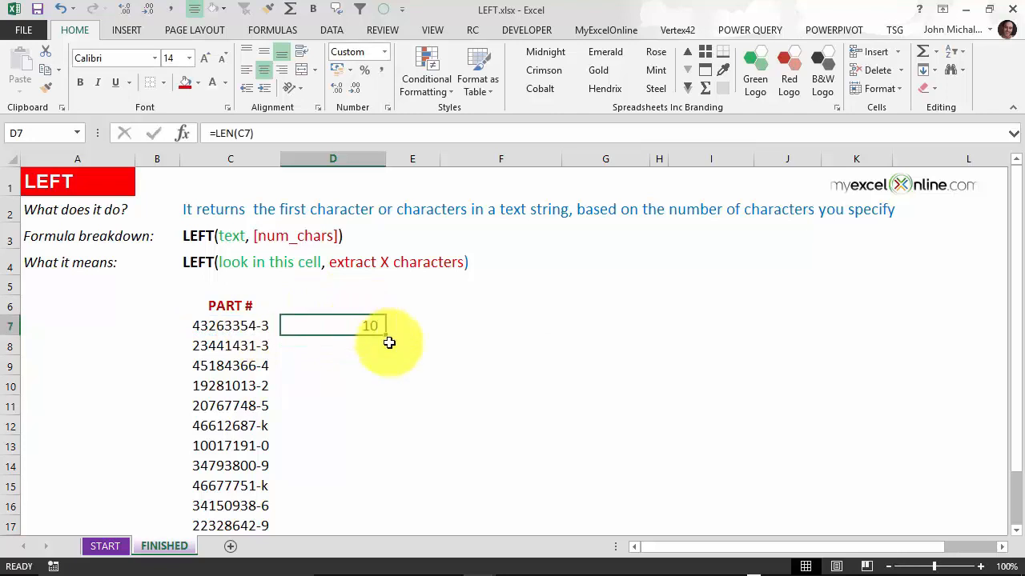
double_click(385, 336)
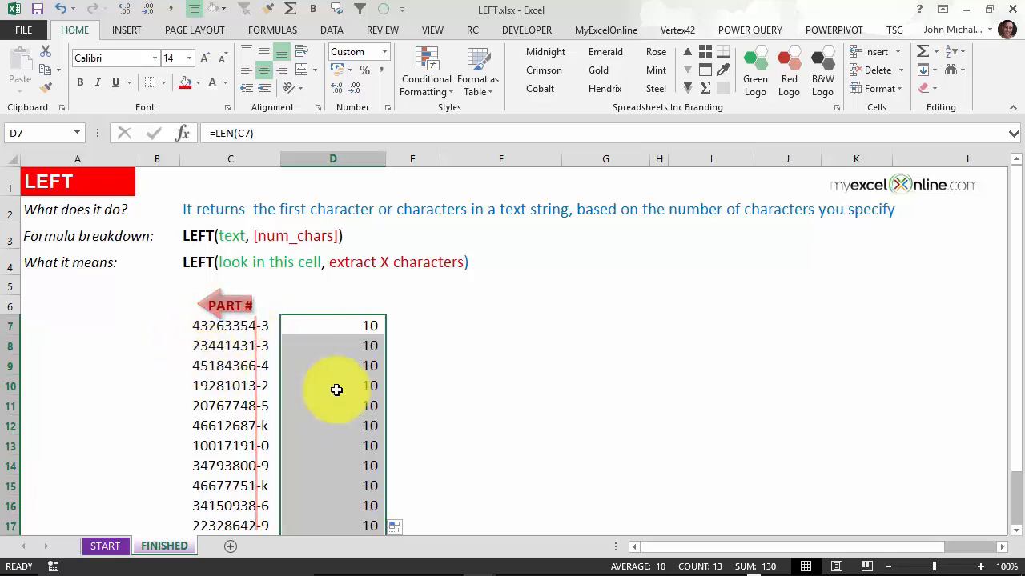
key("Delete")
left_click(341, 323)
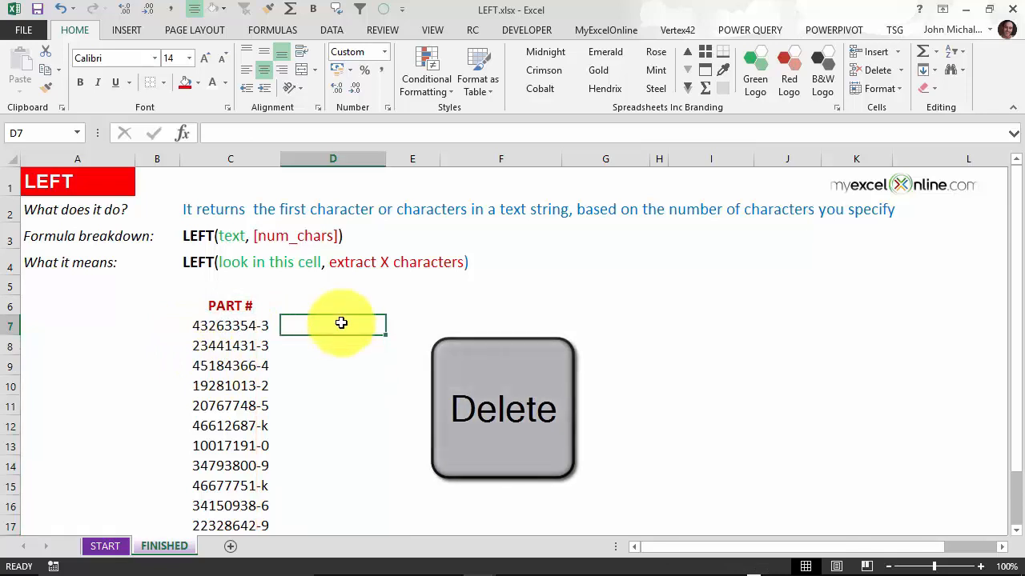
Step: Enter =LEFT(C7,8) in D7 and fill it down beside every part number
type("=le")
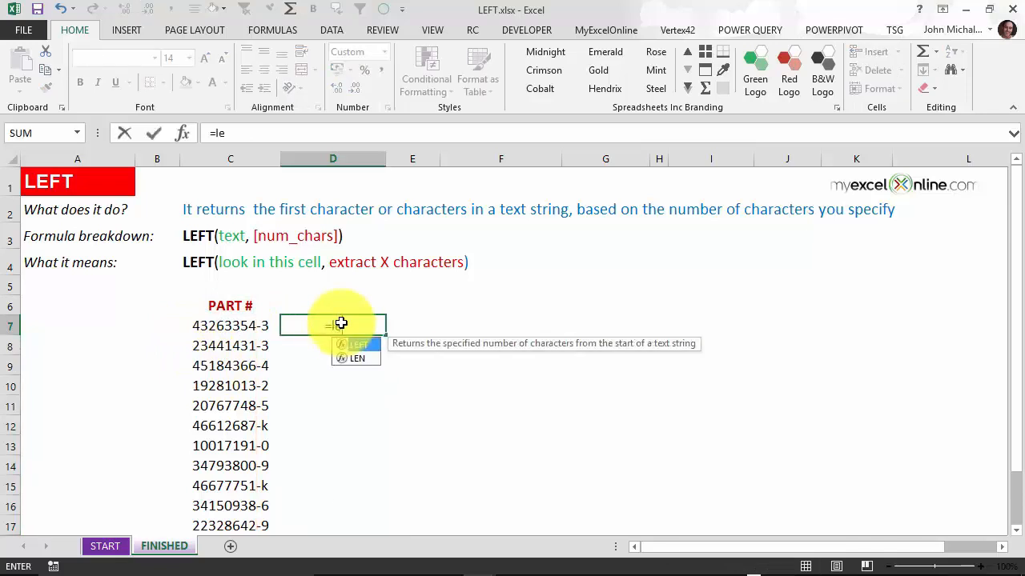
key("Tab")
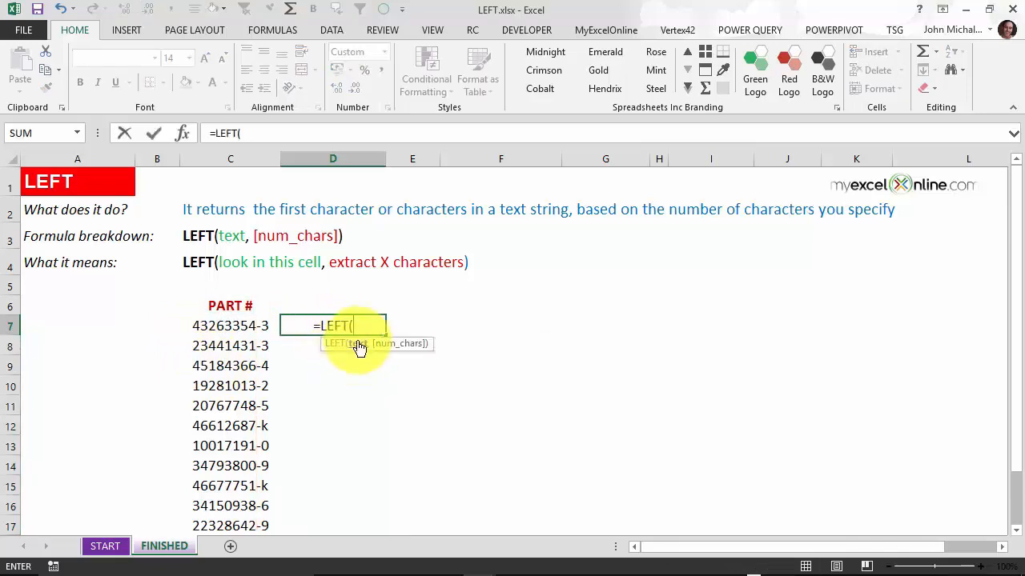
left_click(223, 320)
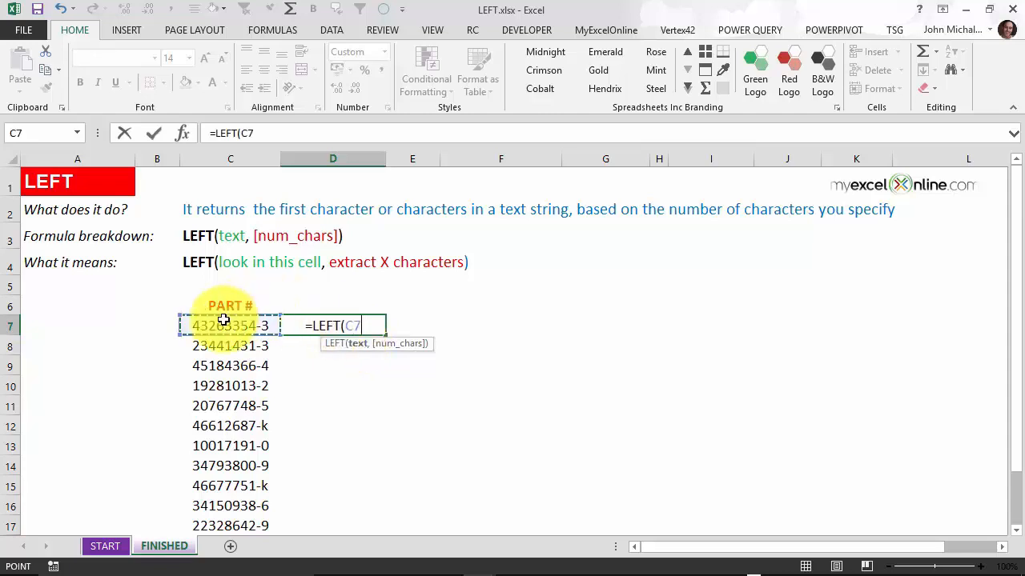
type(",")
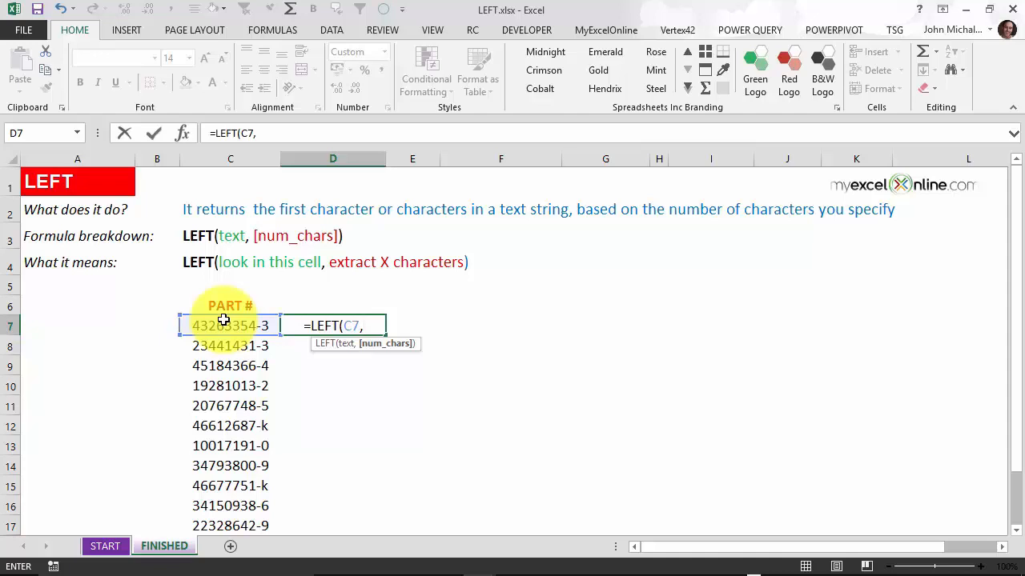
type("8)")
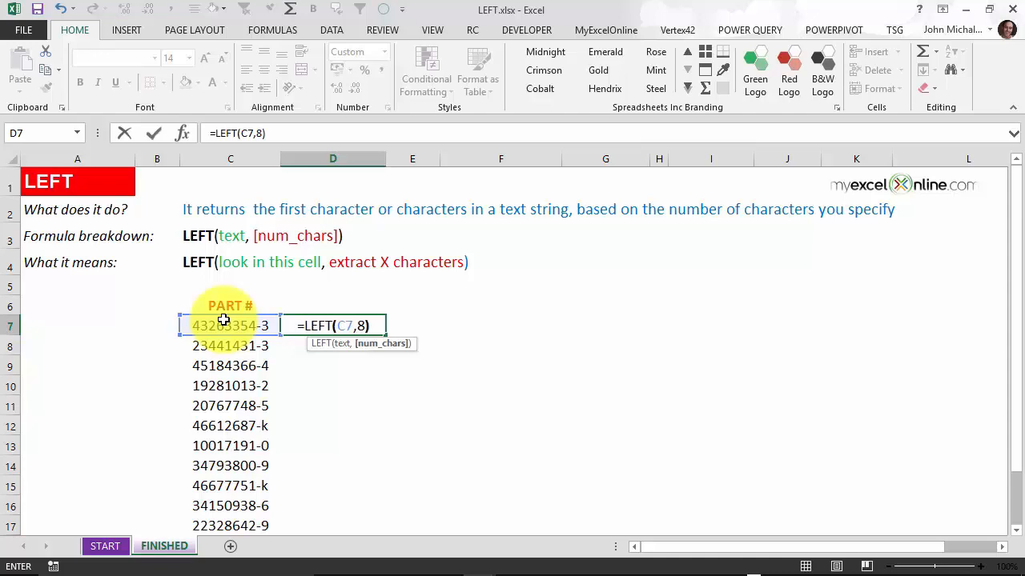
key("Return")
left_click(358, 324)
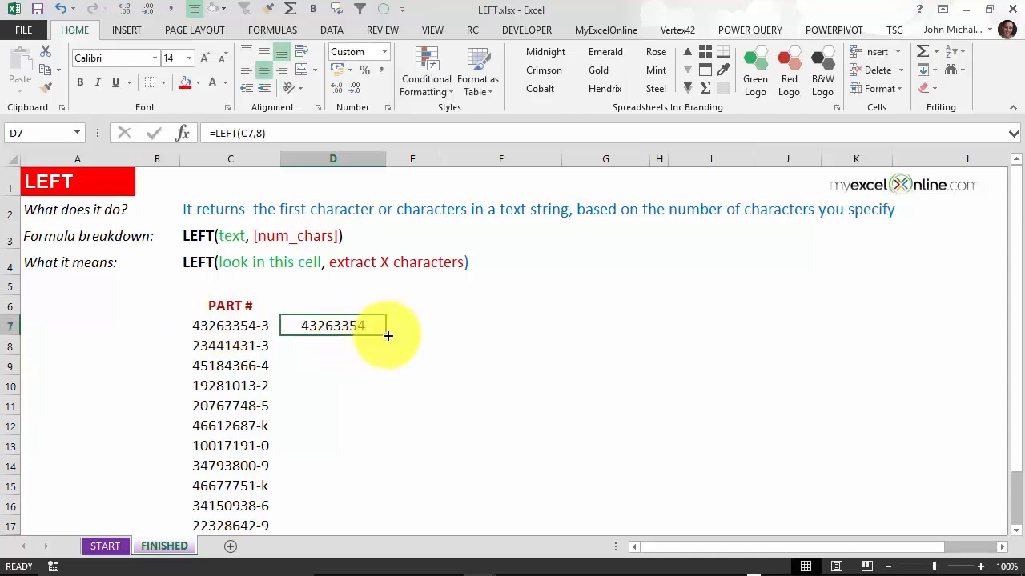
double_click(387, 335)
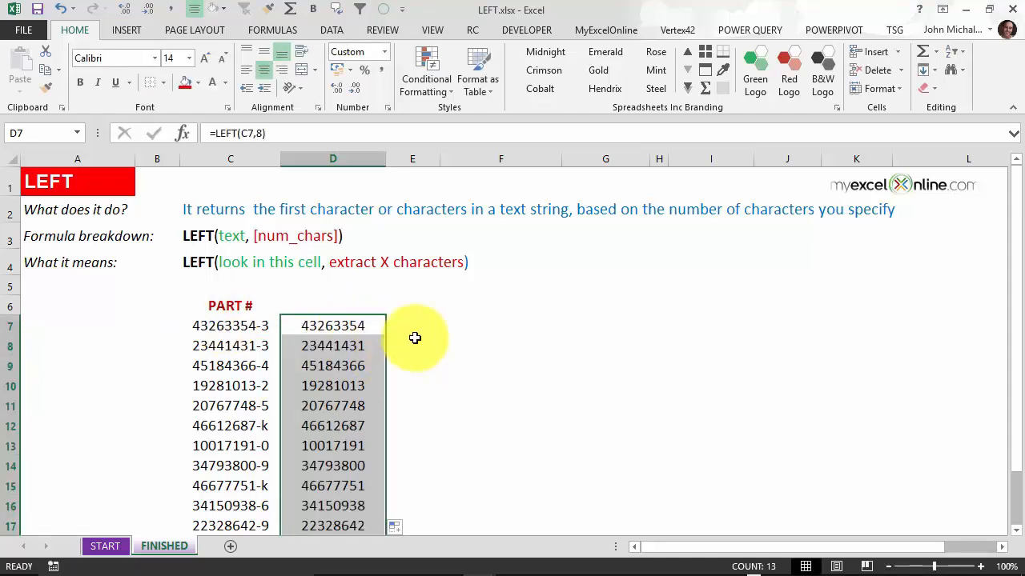
left_click(414, 328)
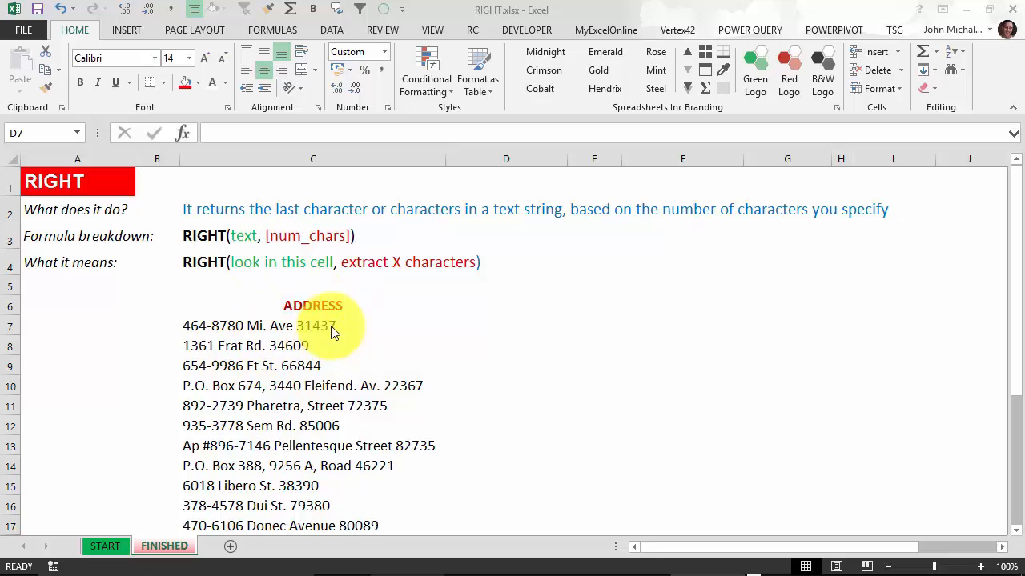
Step: Enter =RIGHT(C7,5) in D7 to pull the first address's five-digit code
left_click(302, 327)
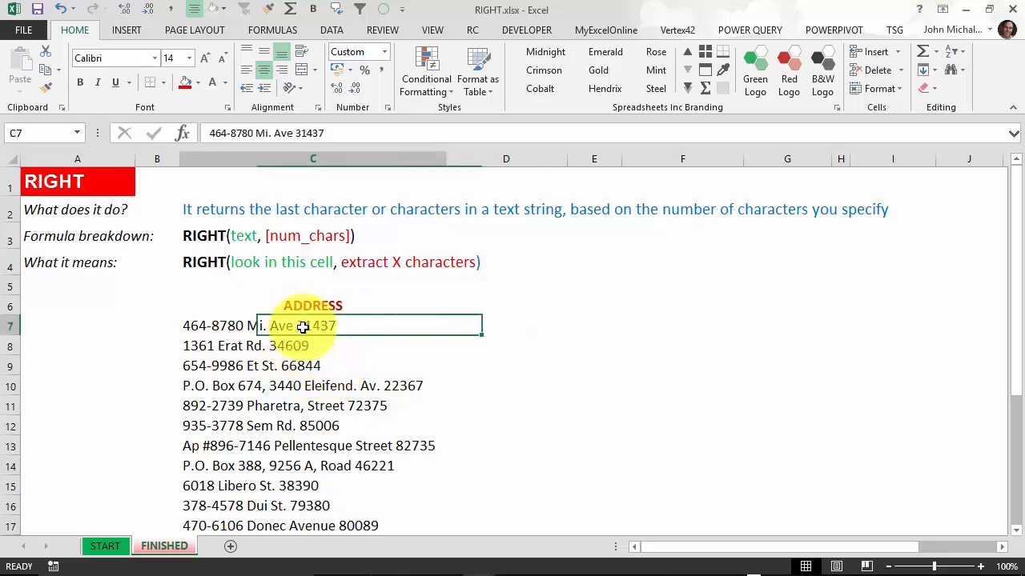
key("Down")
key("Down")
key("Down")
key("Down")
key("Down")
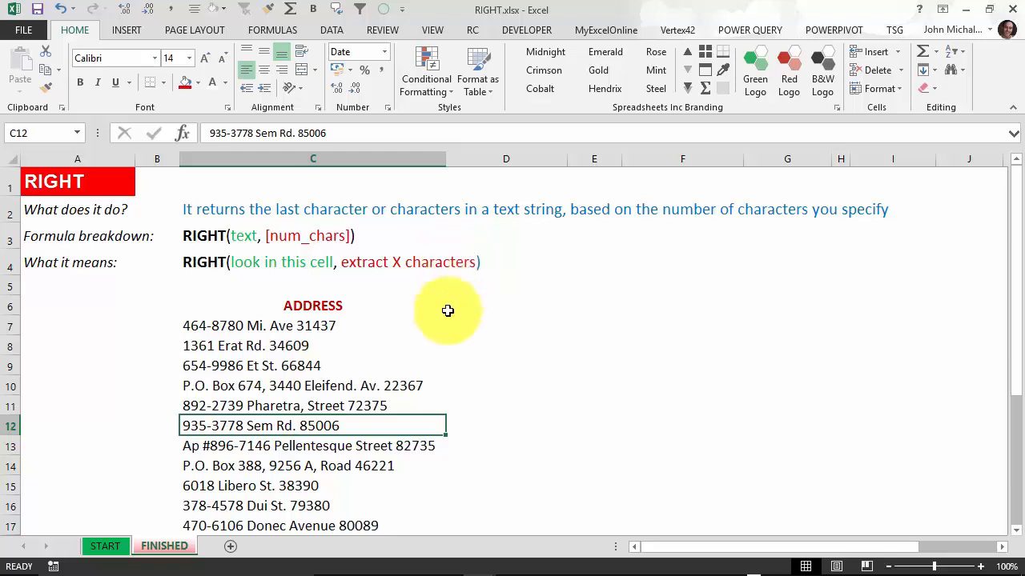
left_click(477, 327)
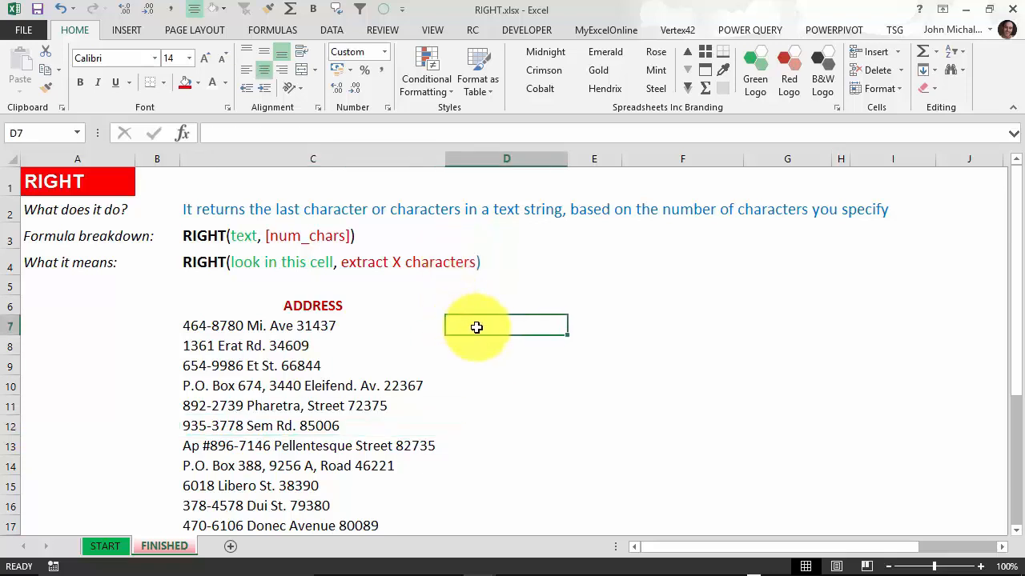
type("=RIGH")
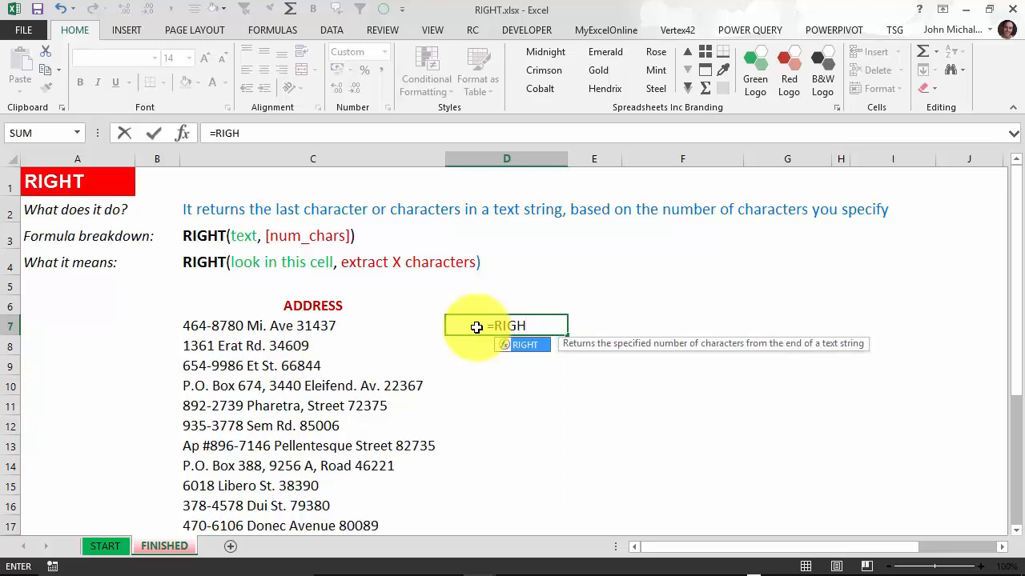
key("Tab")
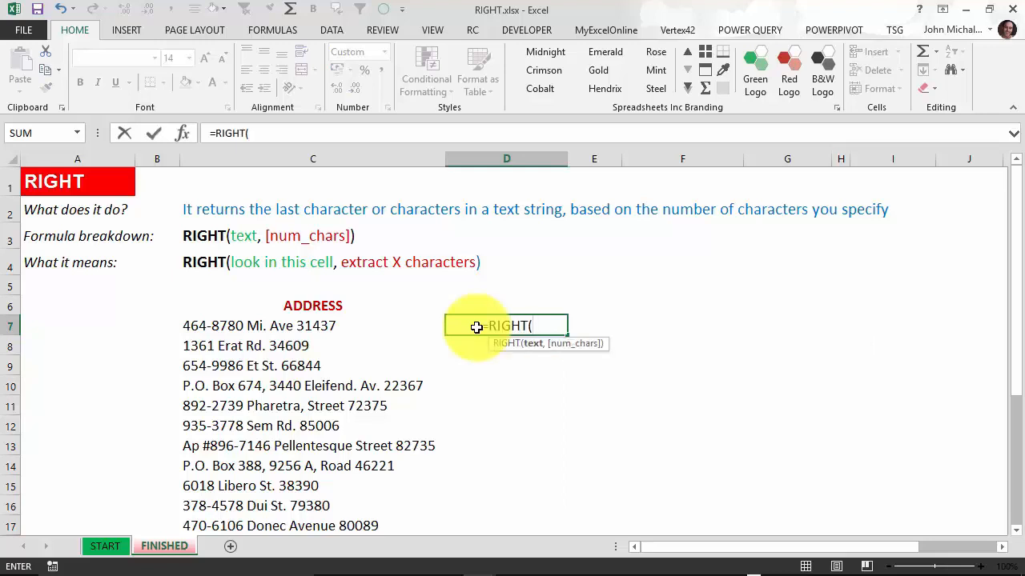
left_click(295, 329)
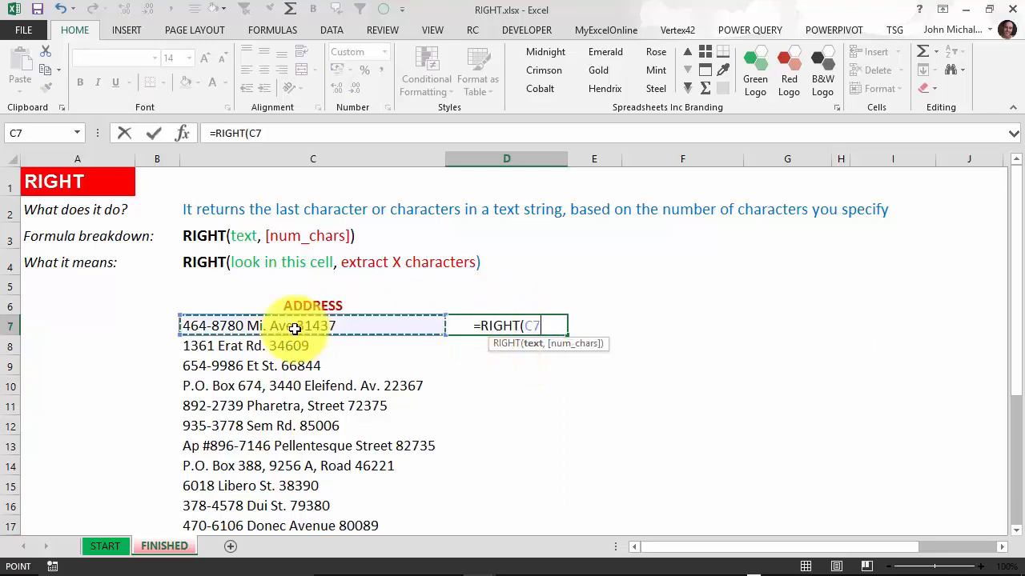
type(",")
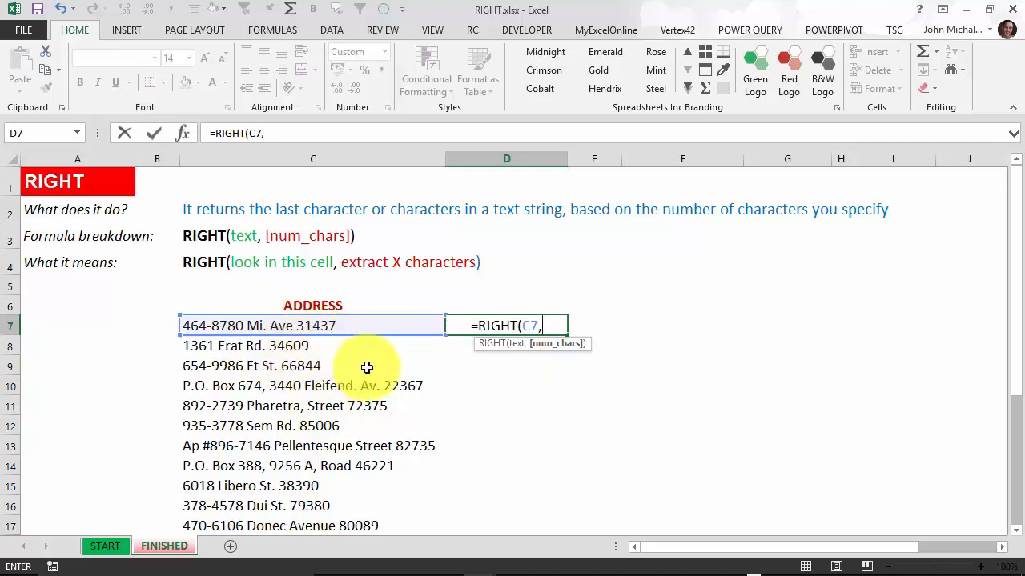
type("5)")
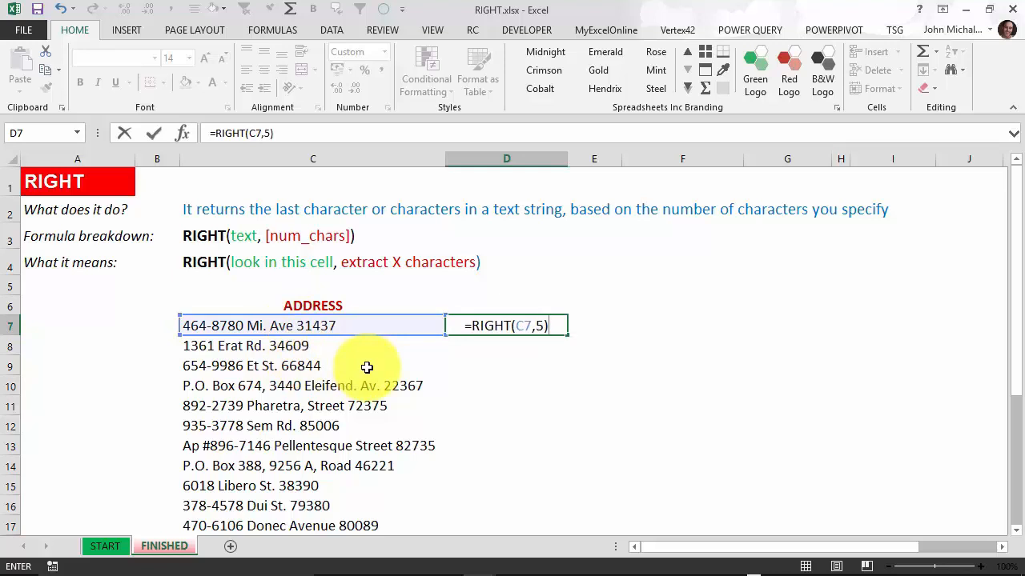
key("Return")
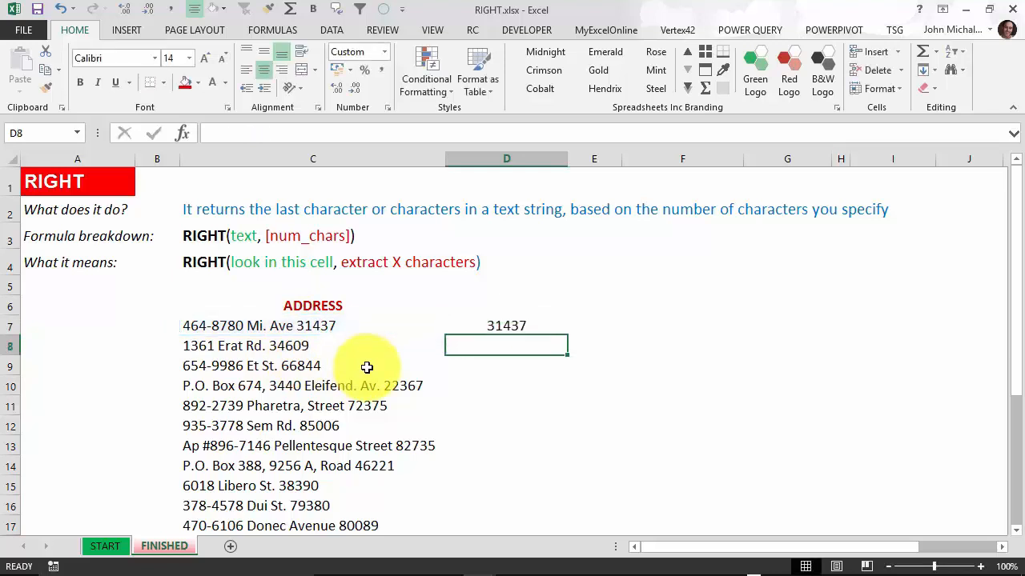
Step: Copy the RIGHT formula down rows 7–21 to extract every address's zip code
left_click(544, 329)
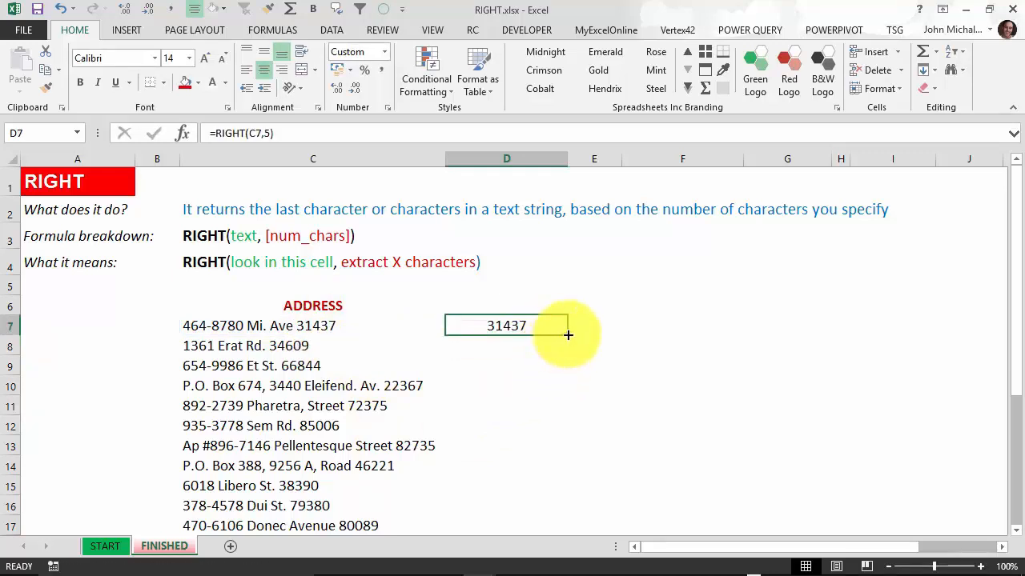
double_click(567, 337)
left_click(599, 344)
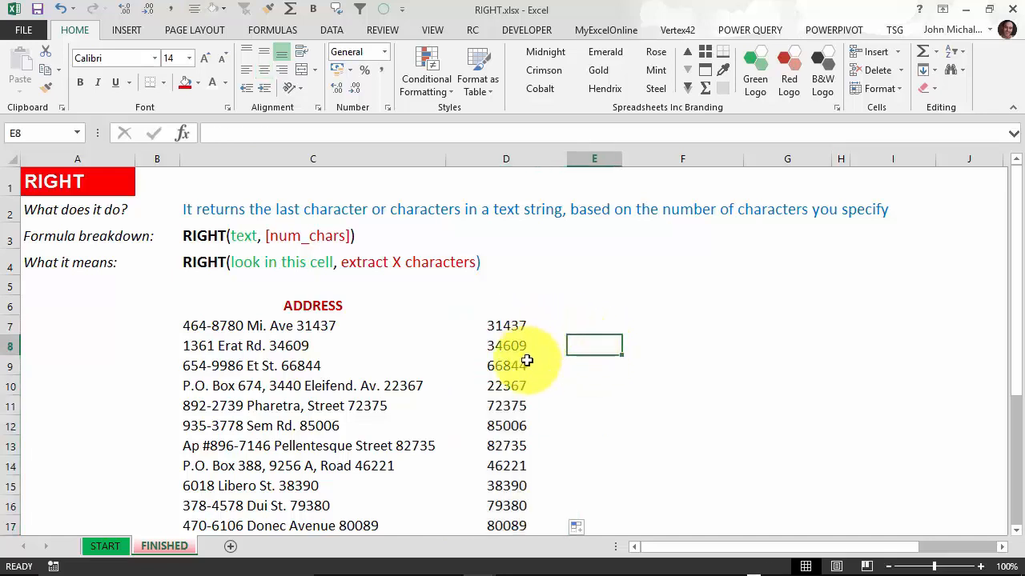
scroll(517, 387, "down", 2)
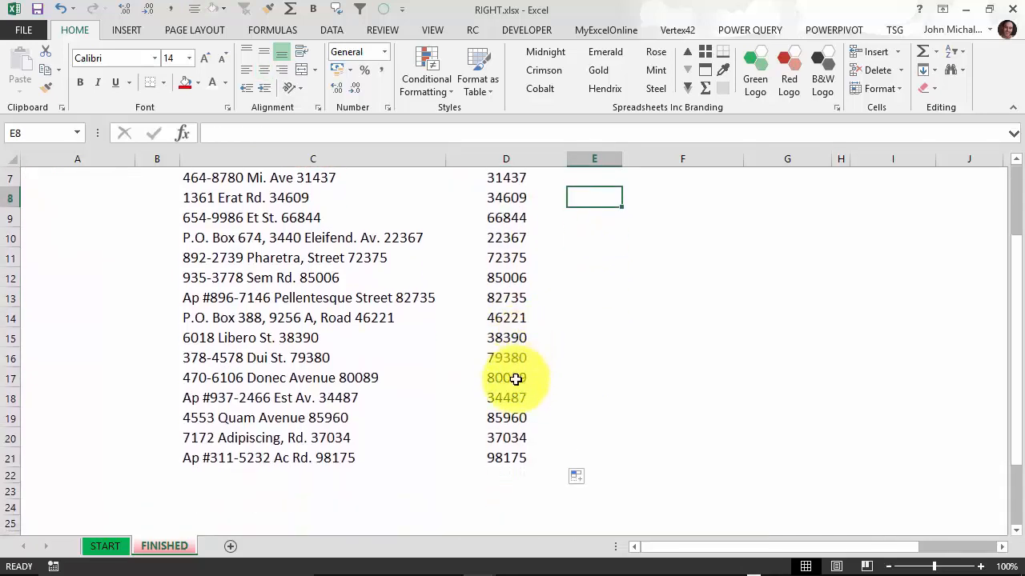
scroll(516, 379, "up", 1)
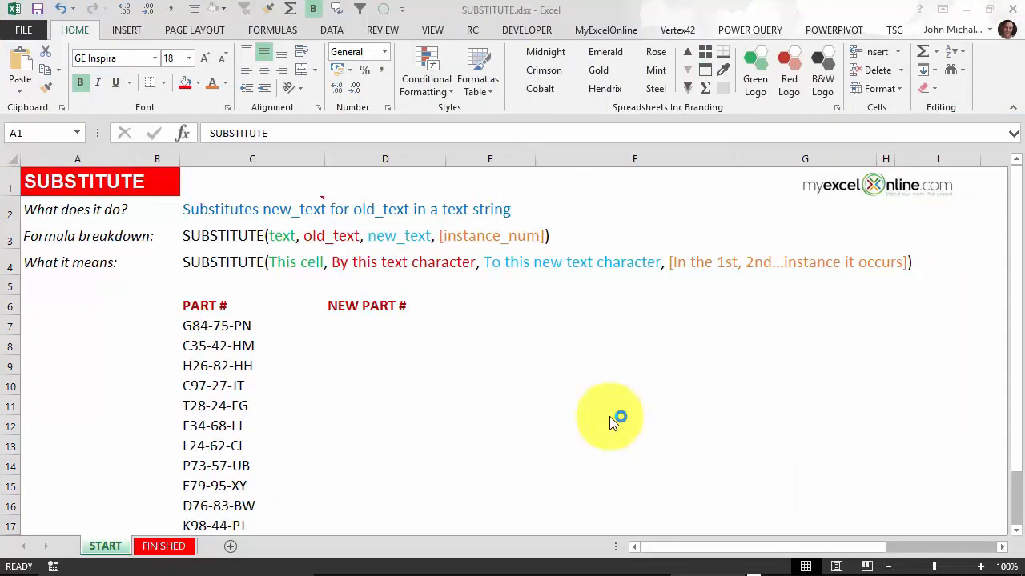
Step: Review the part numbers, then start a =SUBSTITUTE formula in D7 beside G84-75-PN
left_click(229, 228)
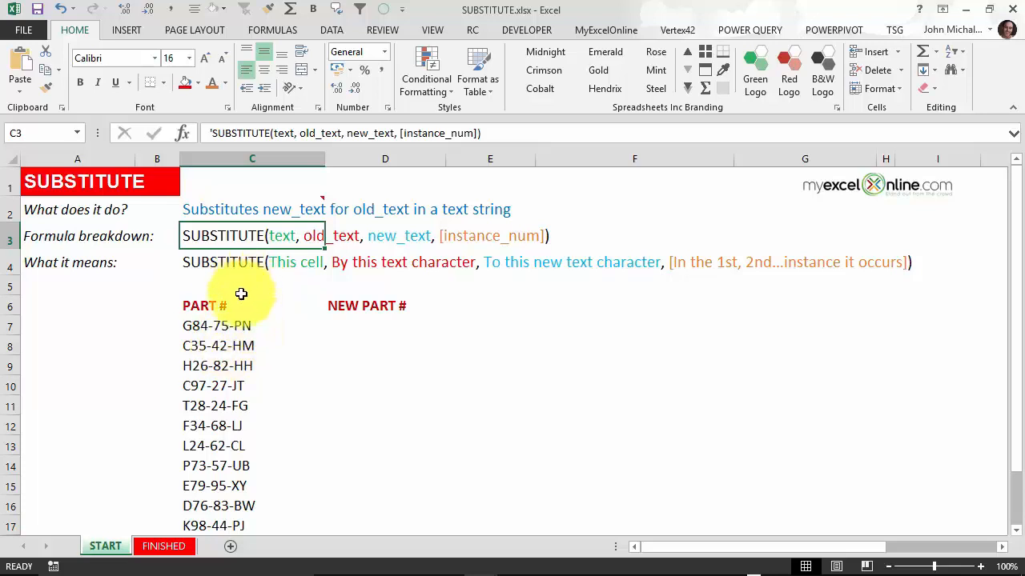
left_click(245, 323)
scroll(242, 365, "down", 1)
scroll(243, 364, "down", 2)
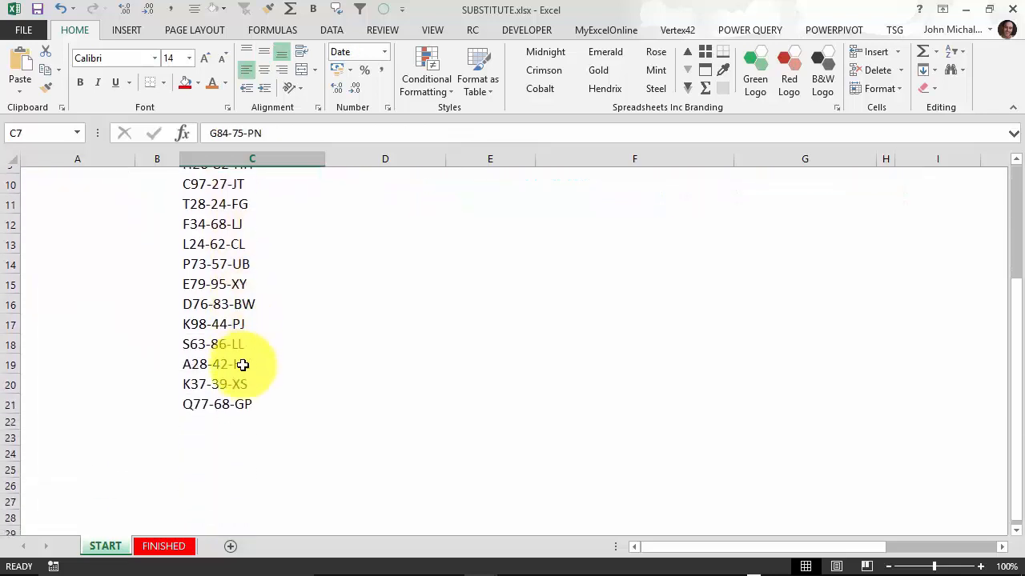
scroll(240, 361, "up", 3)
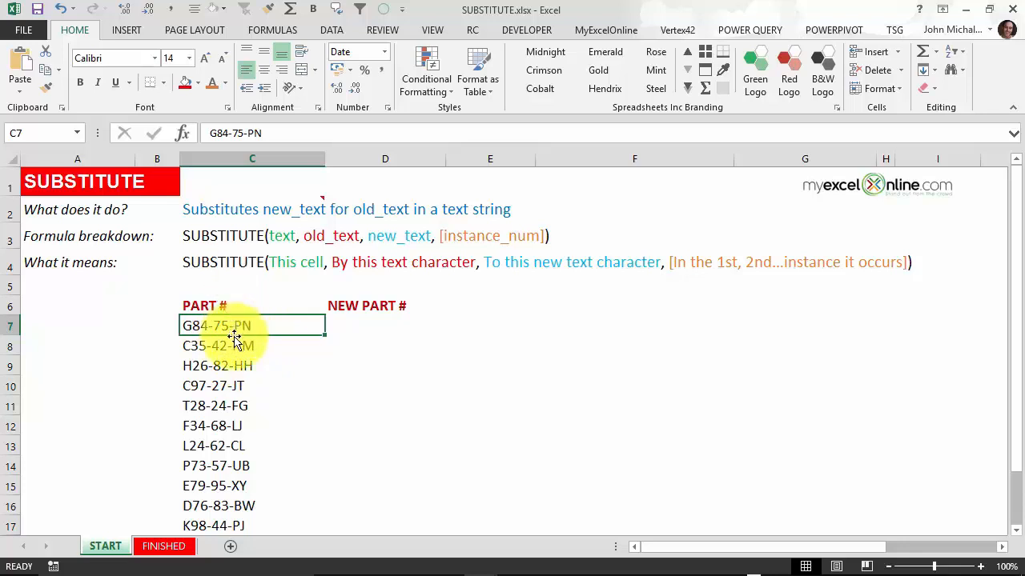
left_click(348, 319)
type("=SUBS")
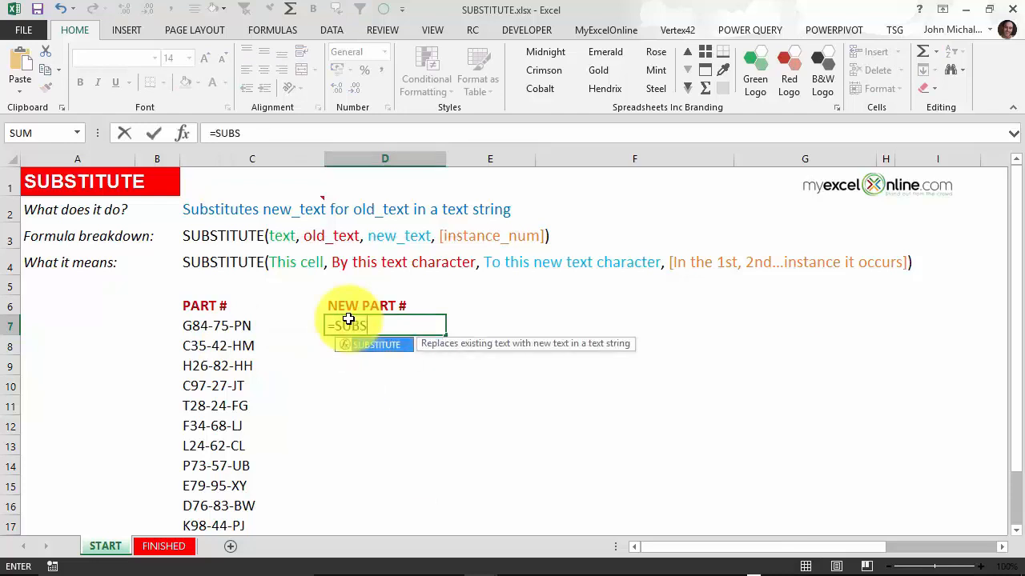
Step: Enter =SUBSTITUTE(C7,"-","#",2) in D7 and fill it down to D17
key("Tab")
left_click(214, 327)
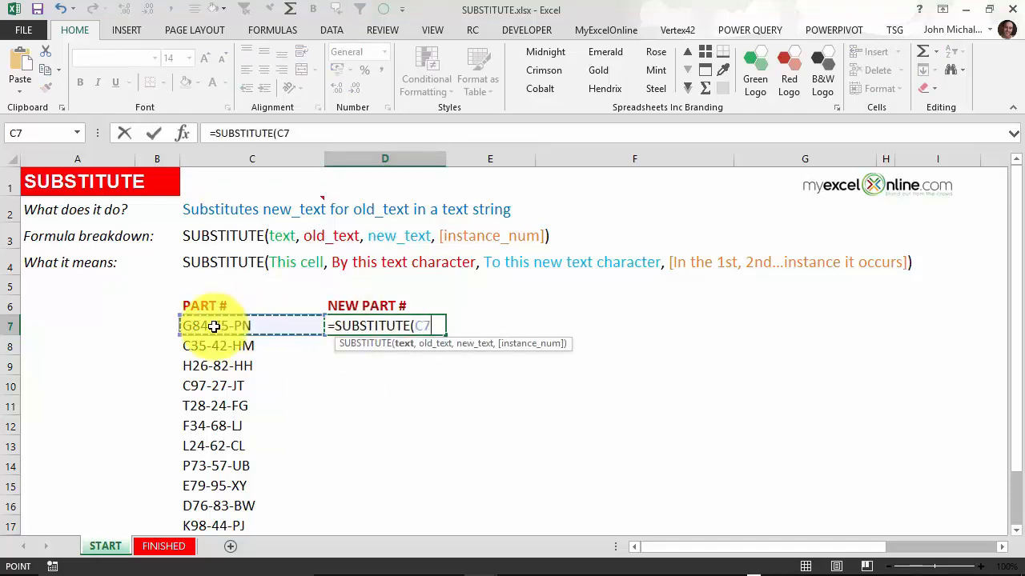
type(",")
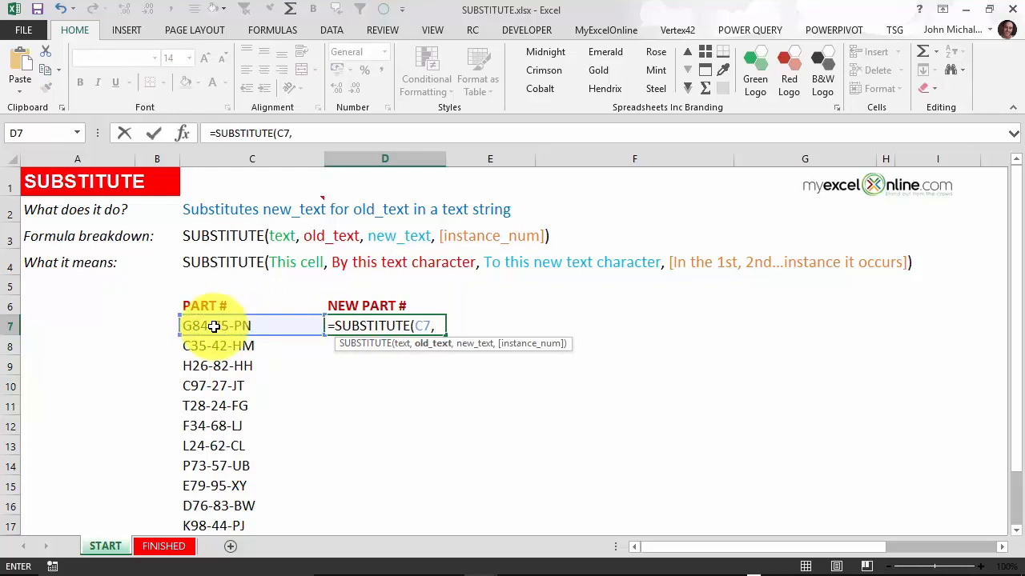
type("\"-\",")
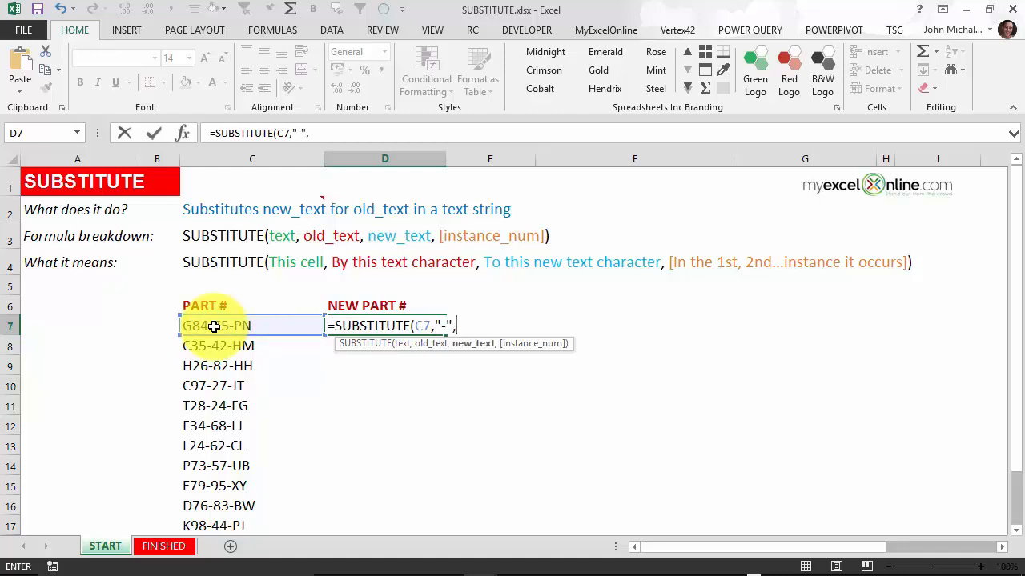
type("\"\"#\",")
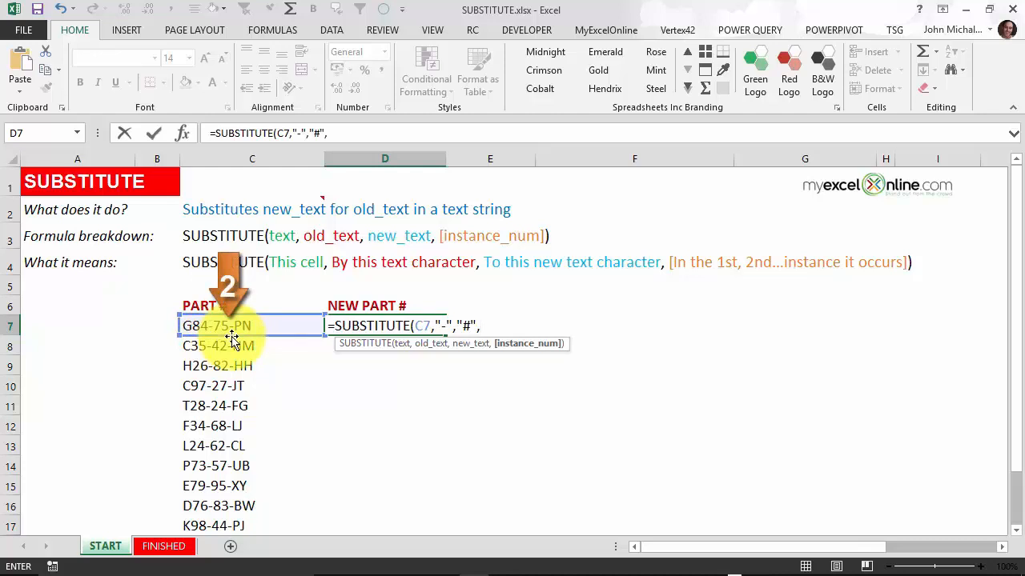
type("2")
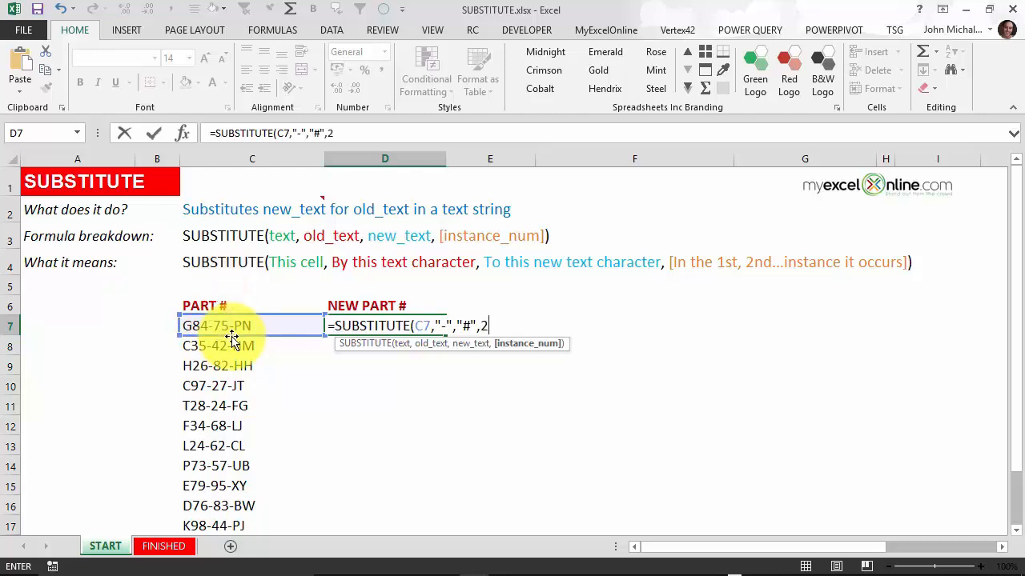
type(")")
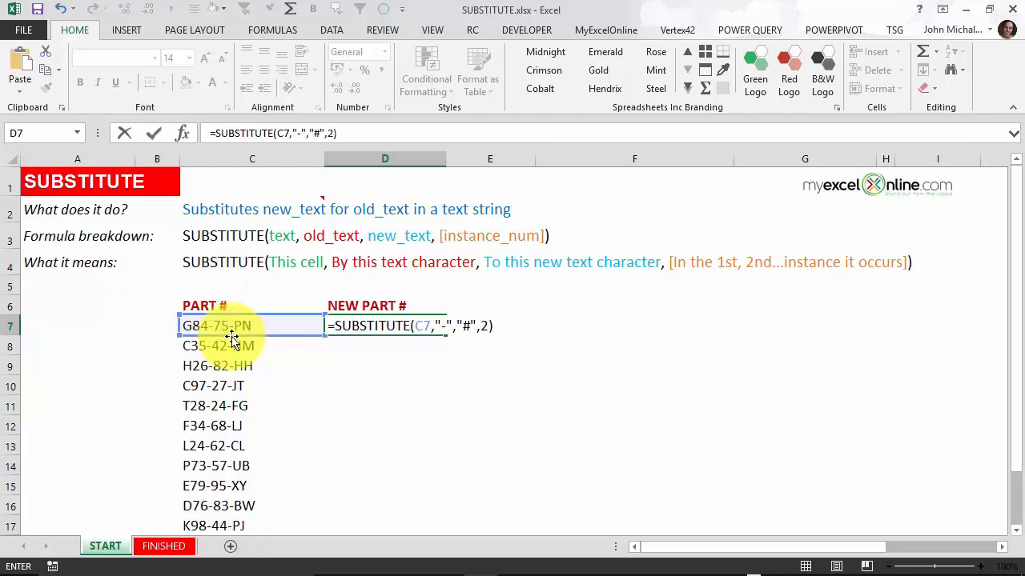
key("Return")
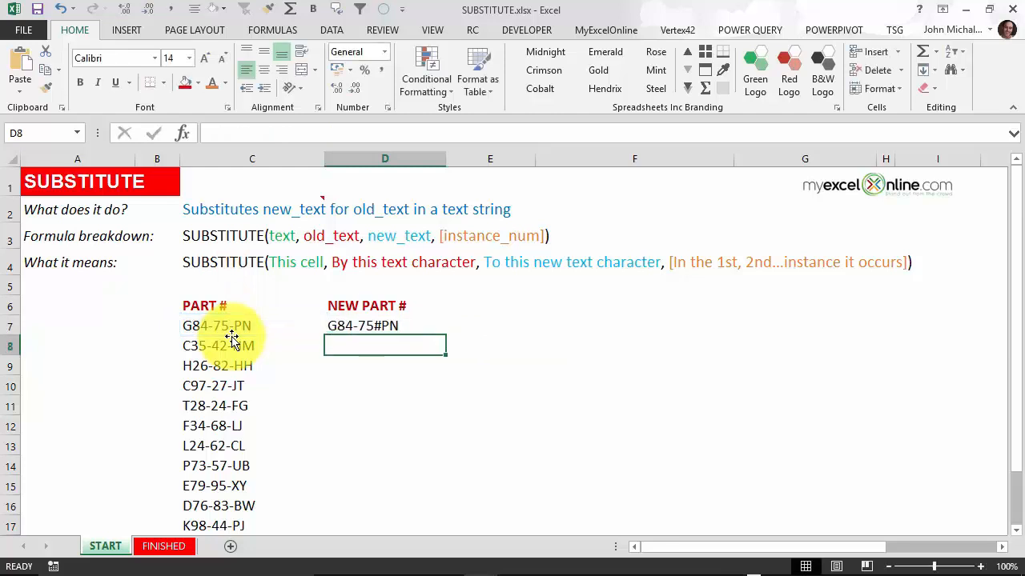
left_click(389, 326)
double_click(446, 336)
left_click(444, 331)
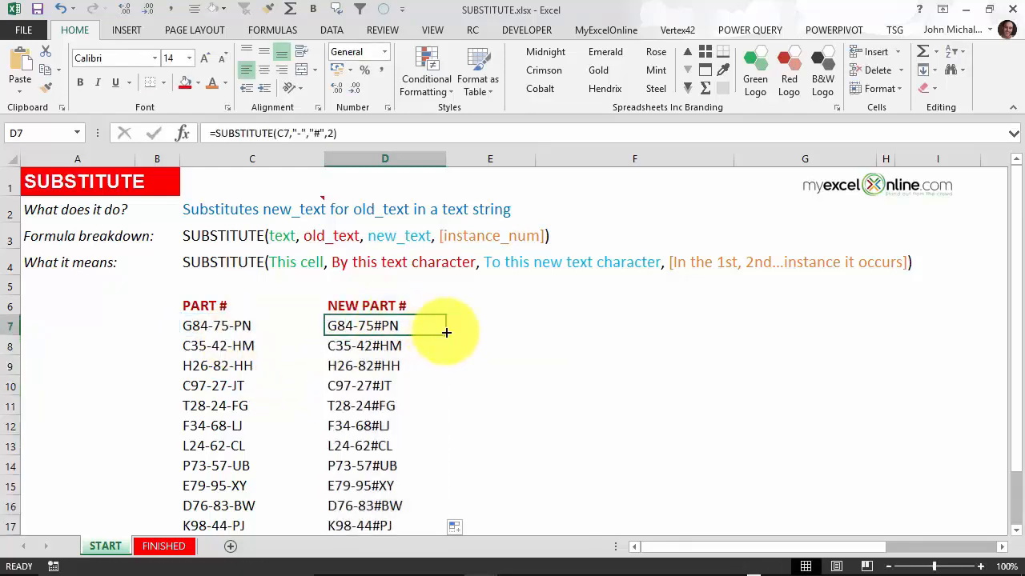
scroll(476, 344, "down", 1)
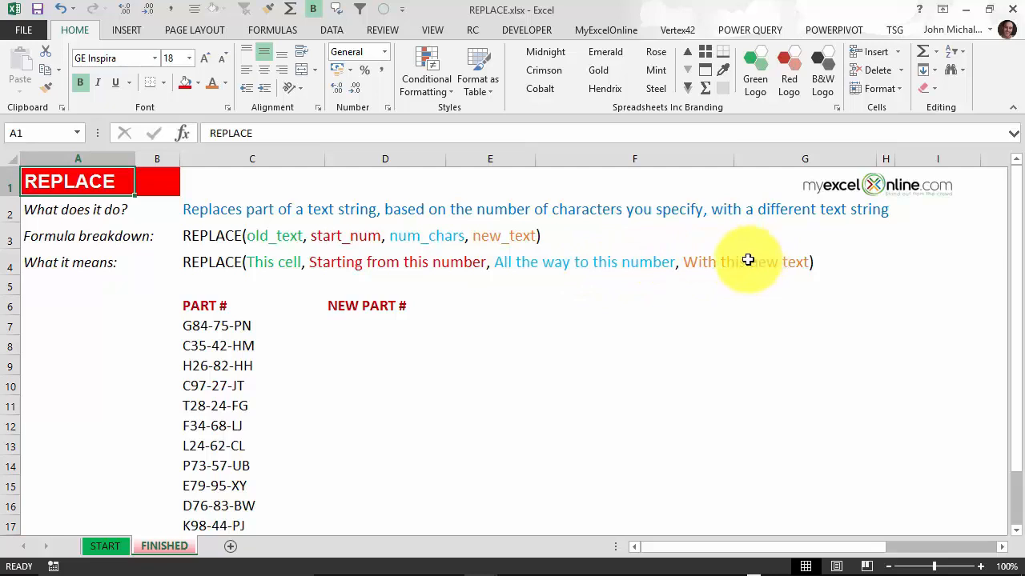
scroll(229, 418, "down", 2)
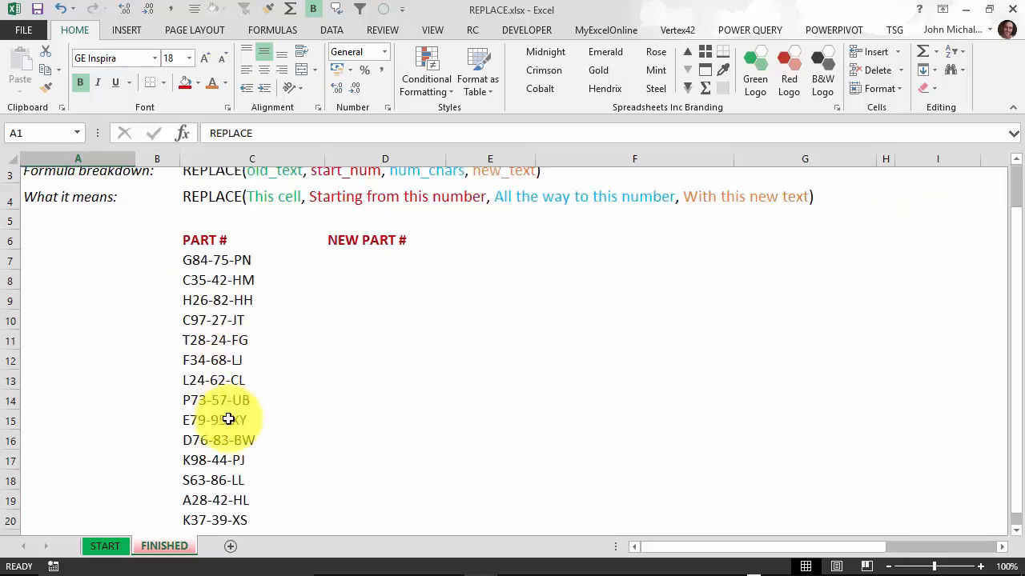
scroll(229, 418, "up", 2)
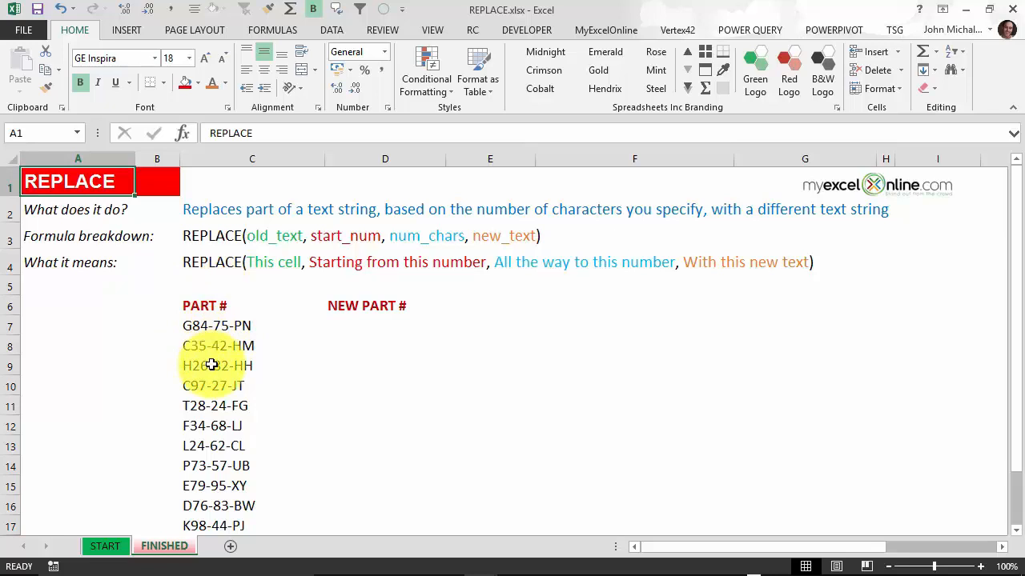
left_click(366, 334)
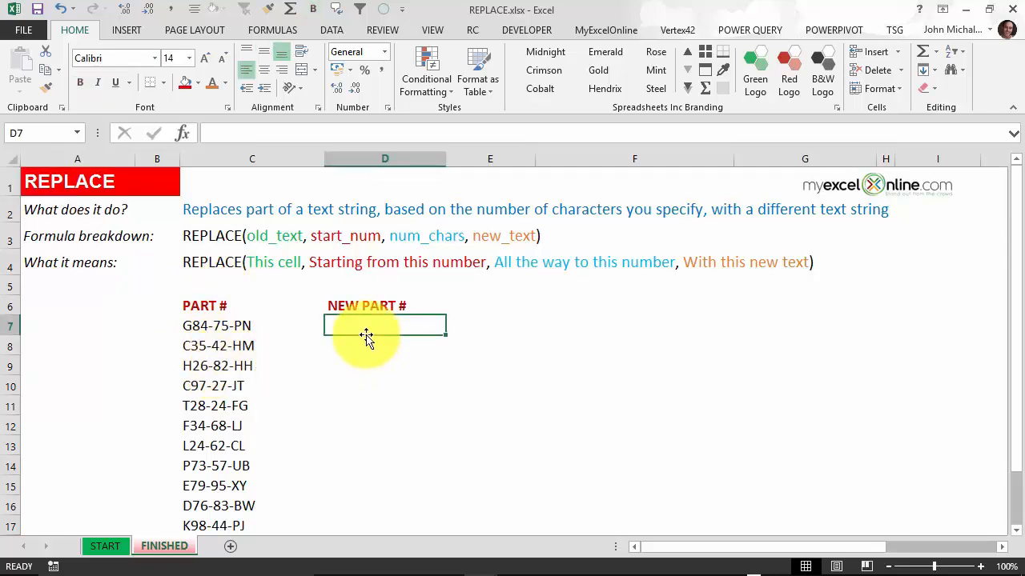
Step: Enter =REPLACE(C7,4,1,"") in D7 and fill it down through D17 to drop each first hyphen
type("=REP")
key("Tab")
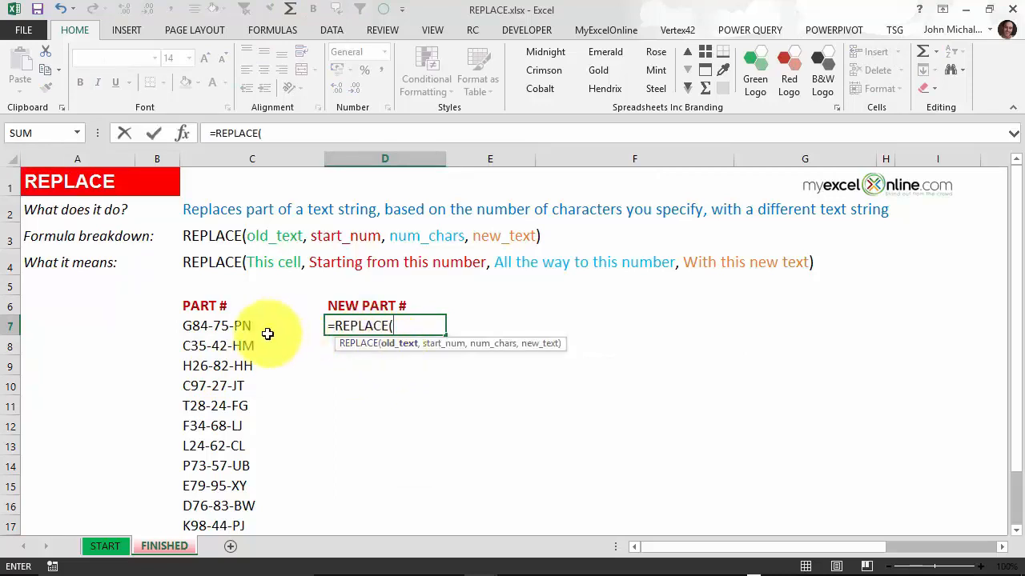
left_click(244, 326)
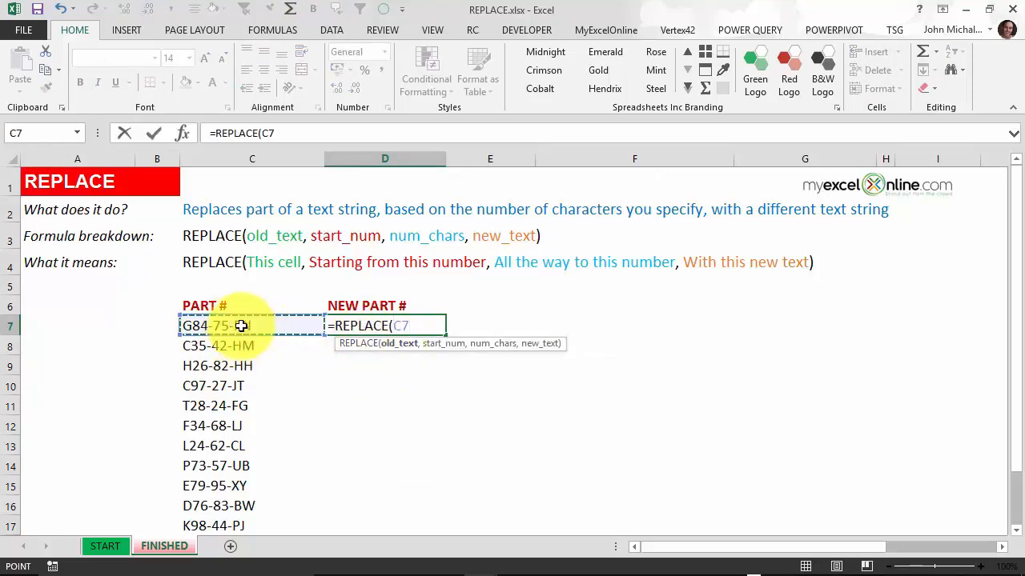
type(",")
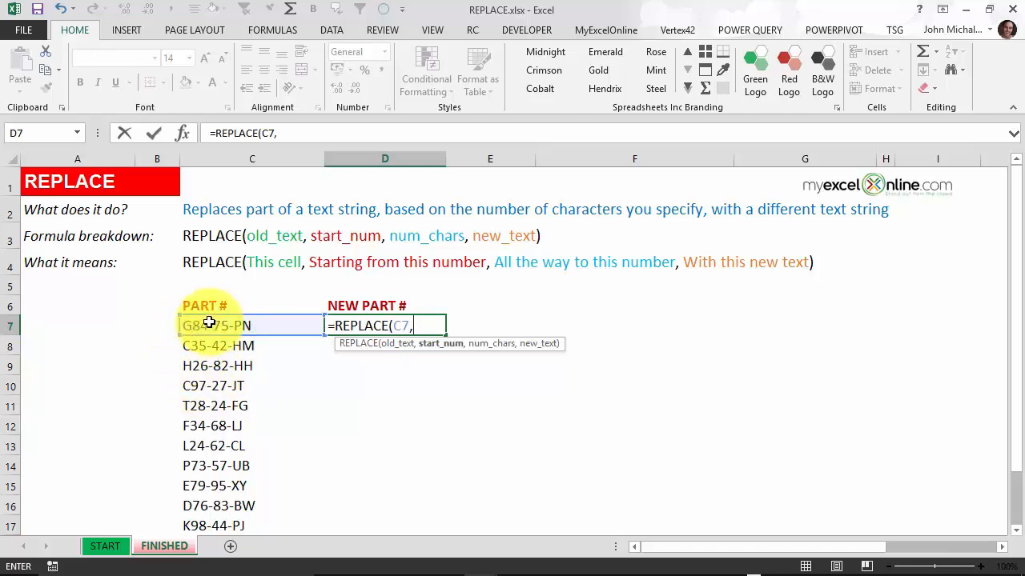
type("4")
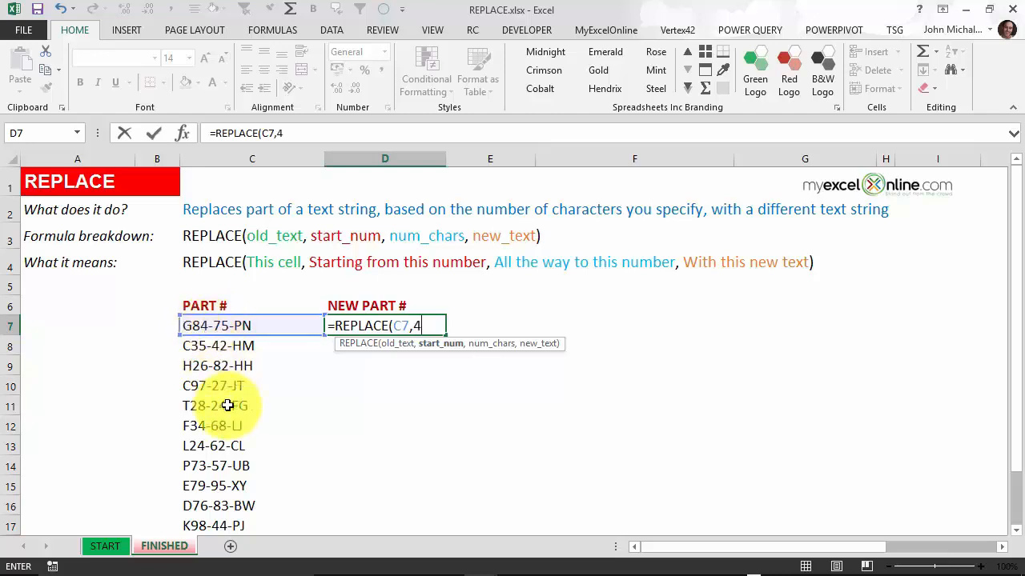
type(",")
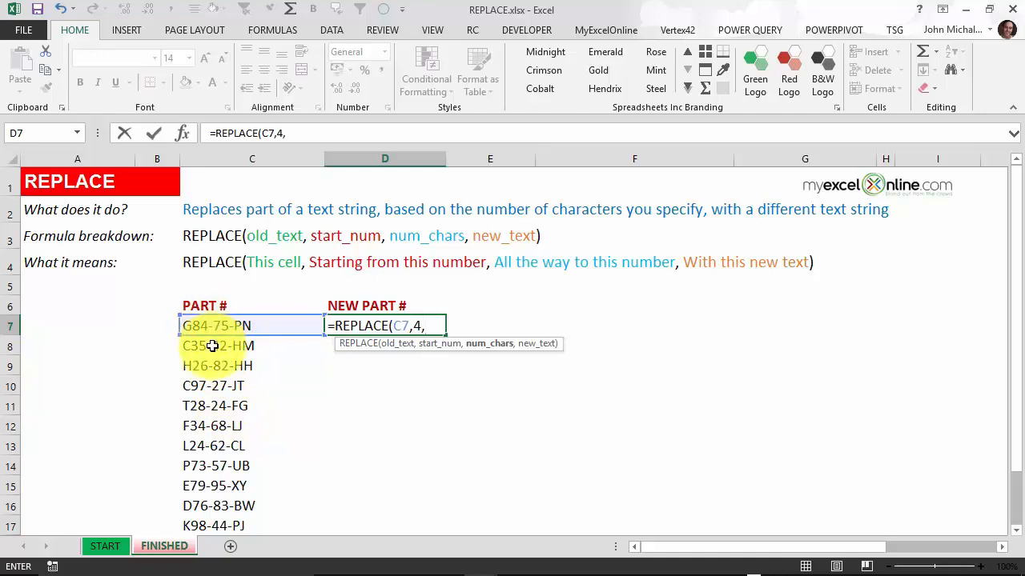
type("1,")
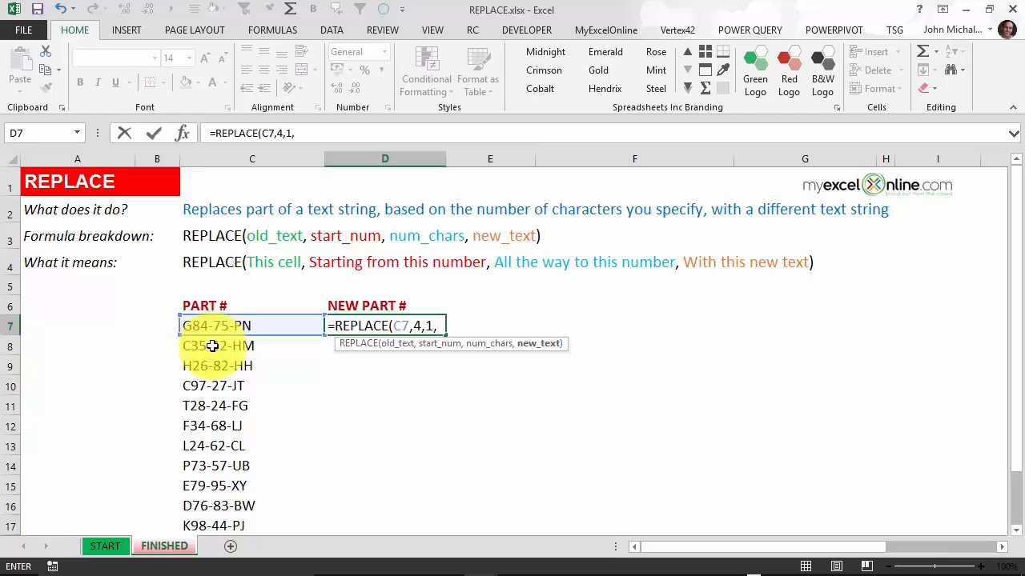
type("\"\")")
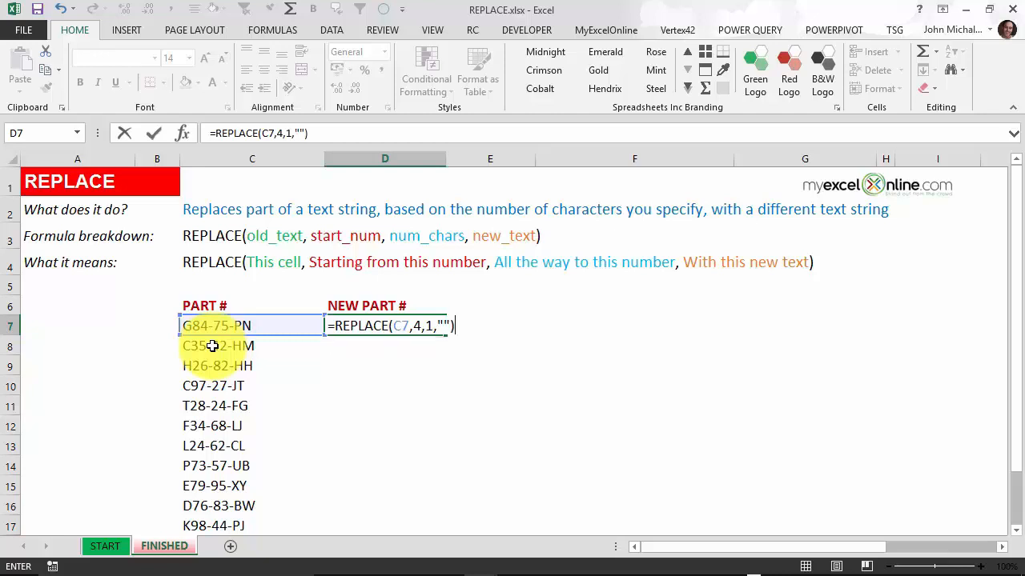
key("Return")
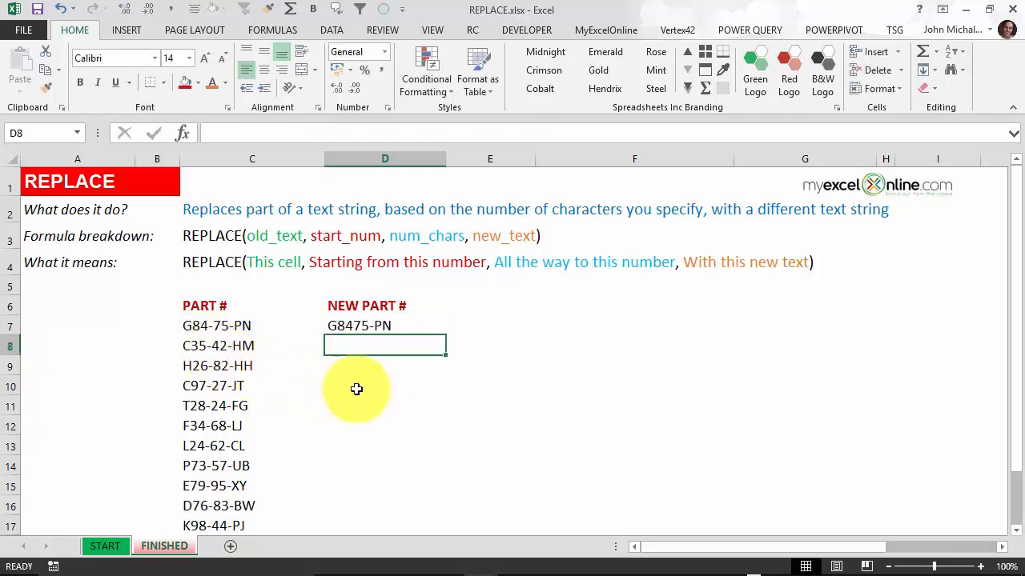
left_click(434, 331)
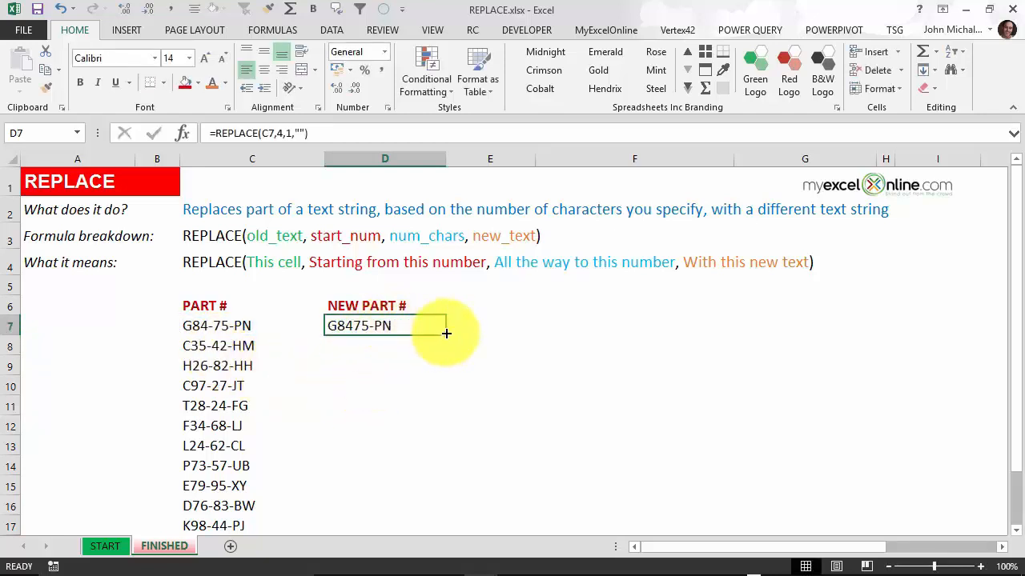
double_click(446, 334)
left_click(441, 324)
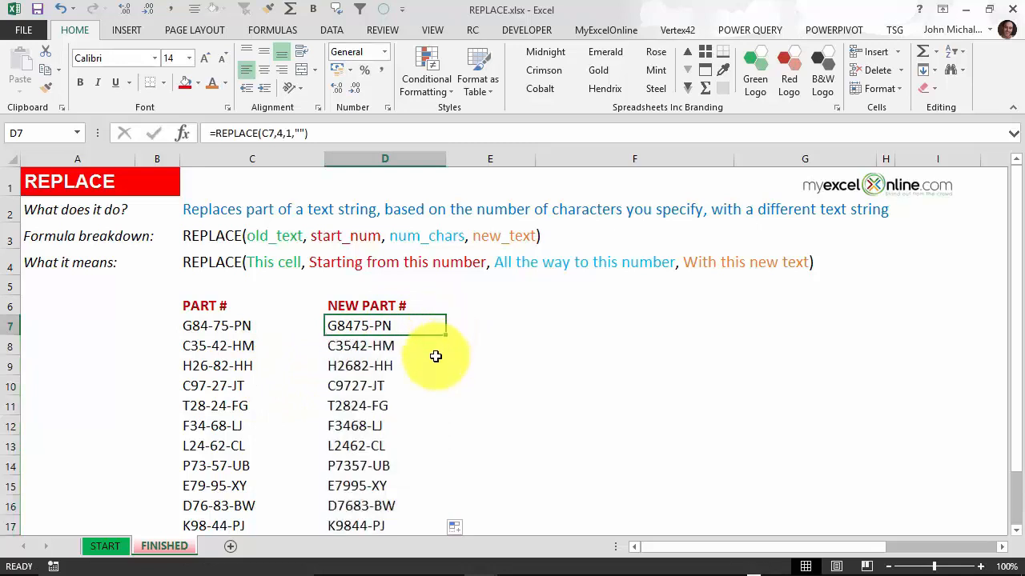
scroll(435, 354, "down", 1)
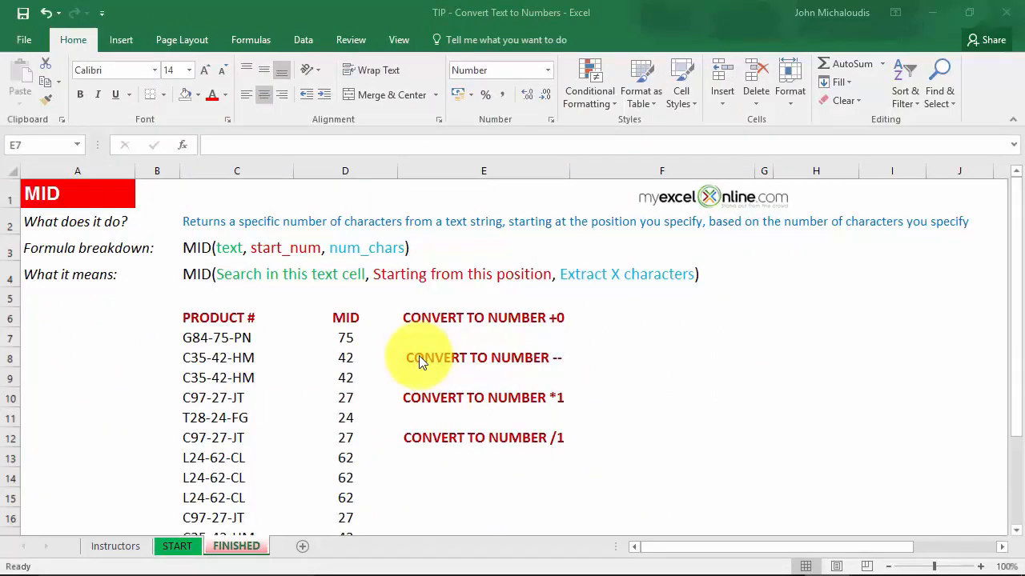
left_click(344, 339)
double_click(365, 338)
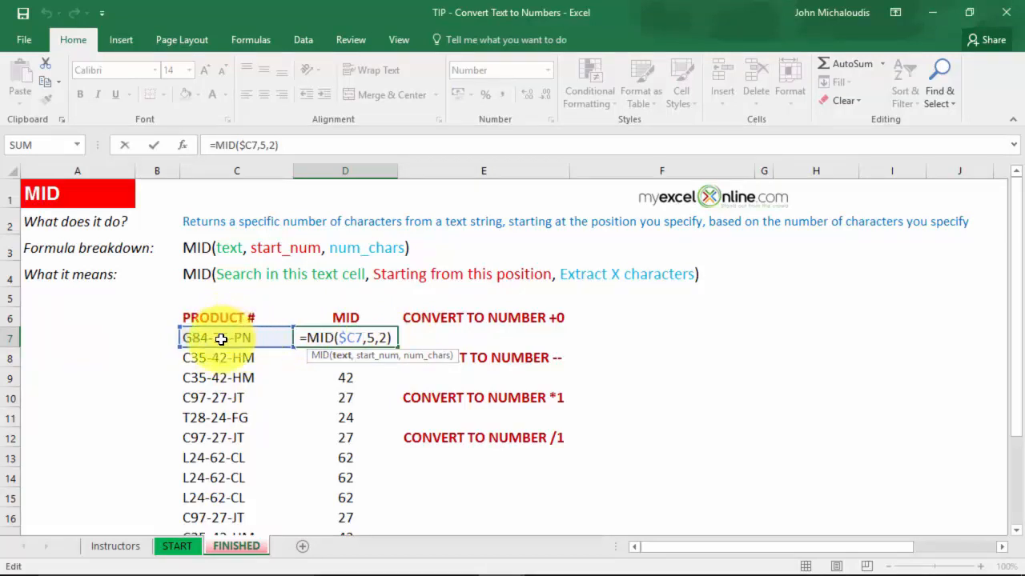
key("Escape")
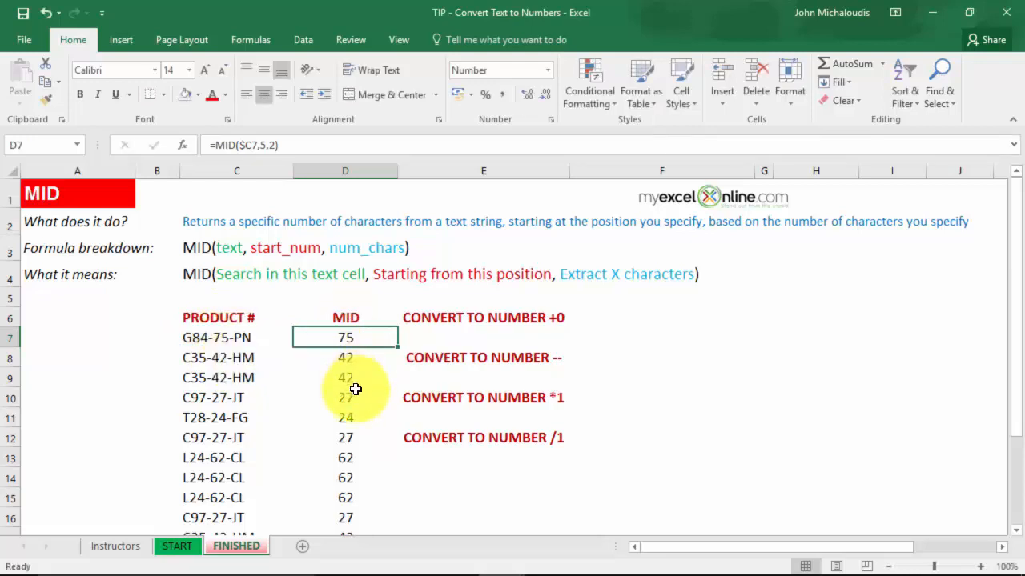
scroll(355, 389, "down", 2)
scroll(361, 384, "up", 2)
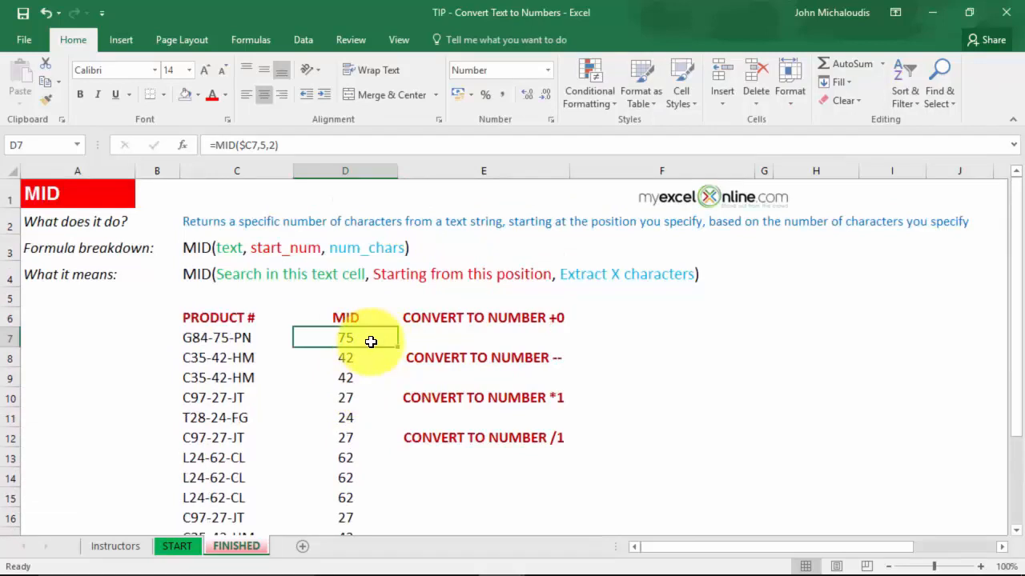
left_click(366, 152)
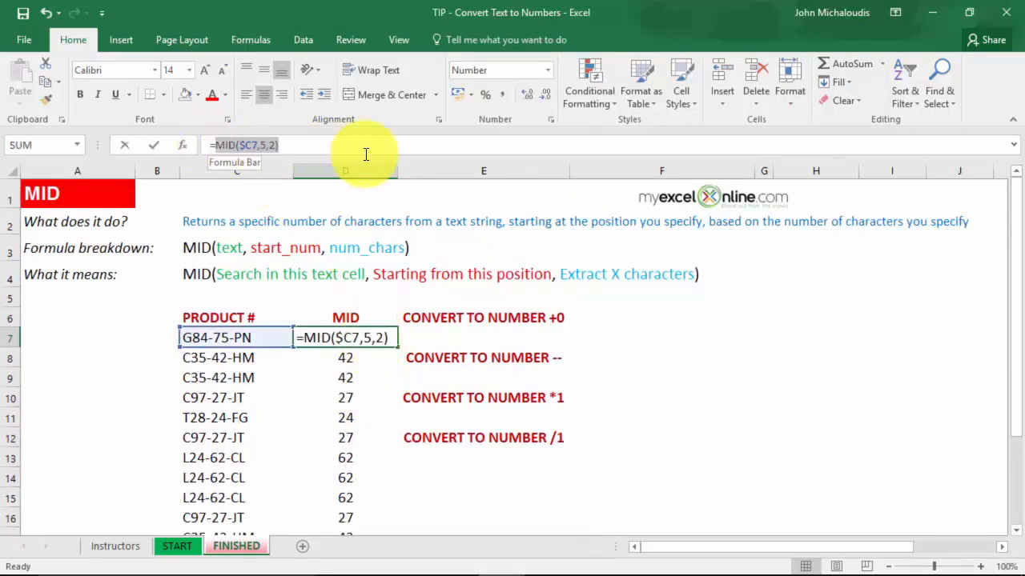
key("F9")
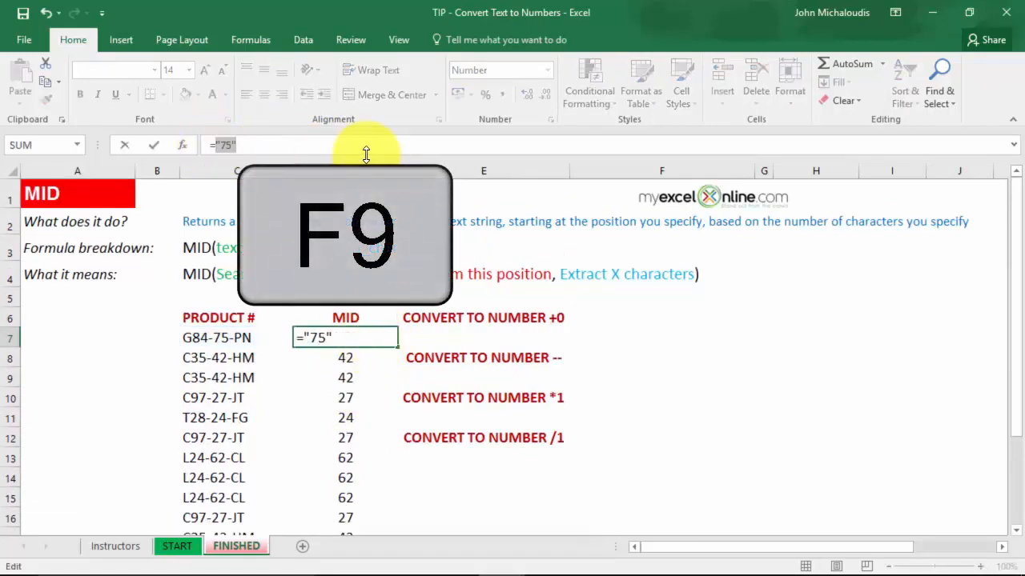
left_click(288, 153)
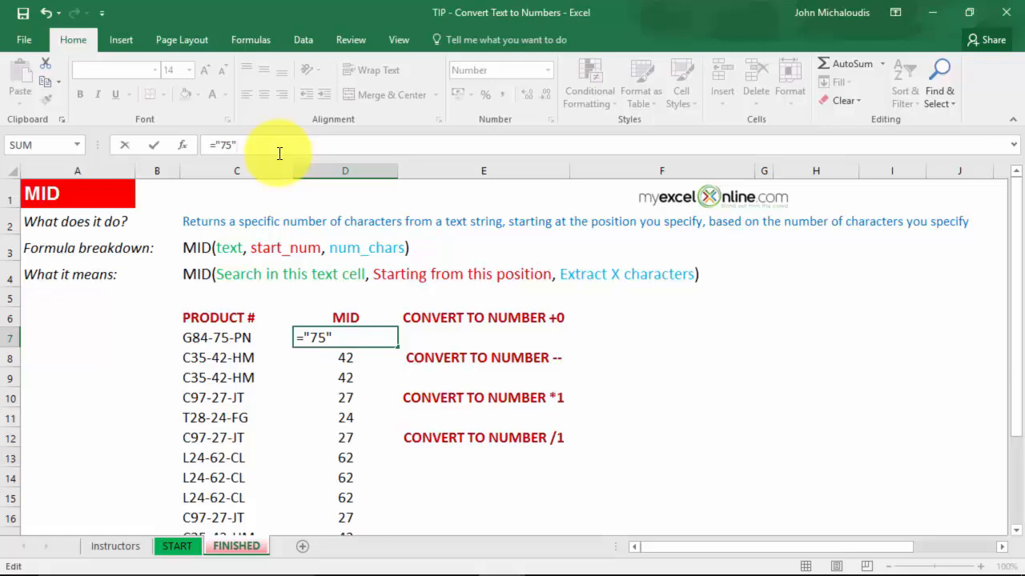
key("Escape")
left_click(437, 337)
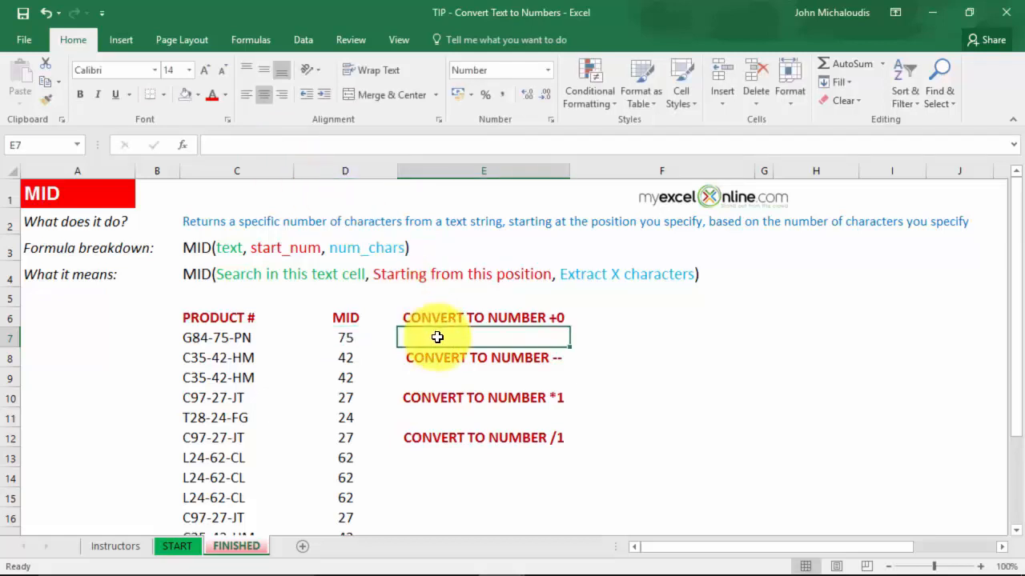
type("=ISTEXT(")
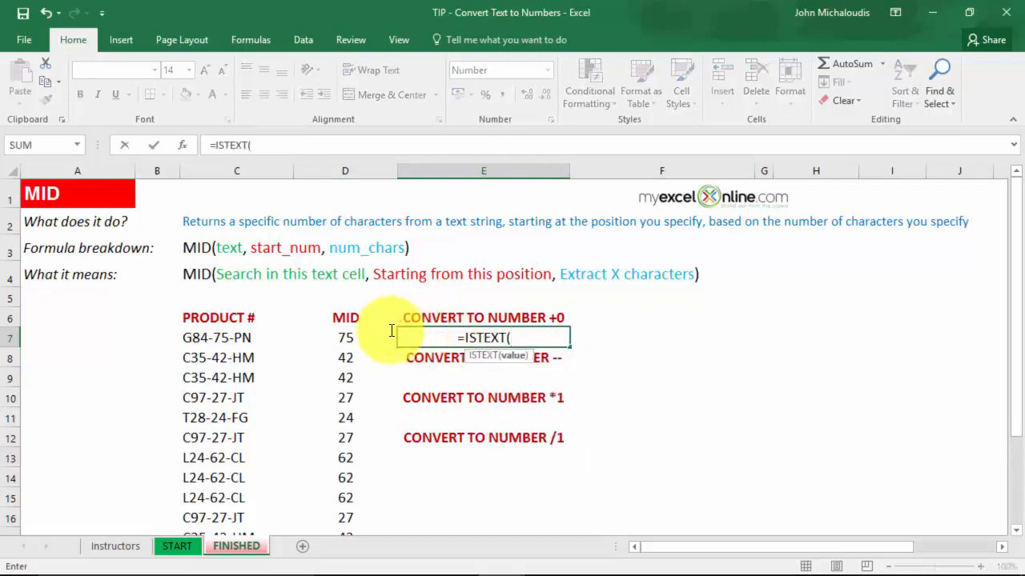
left_click(340, 337)
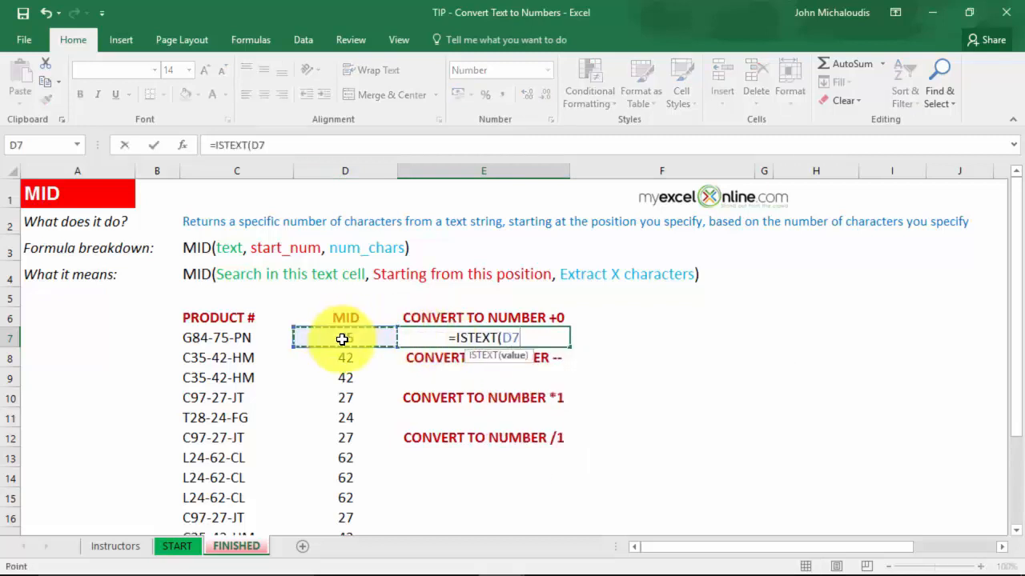
type(")")
key("Return")
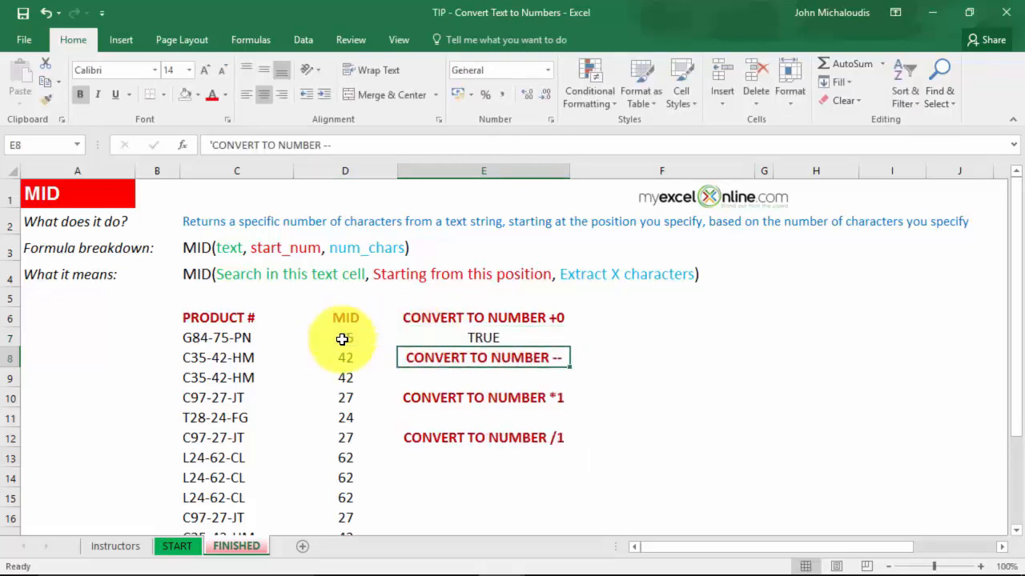
left_click(481, 335)
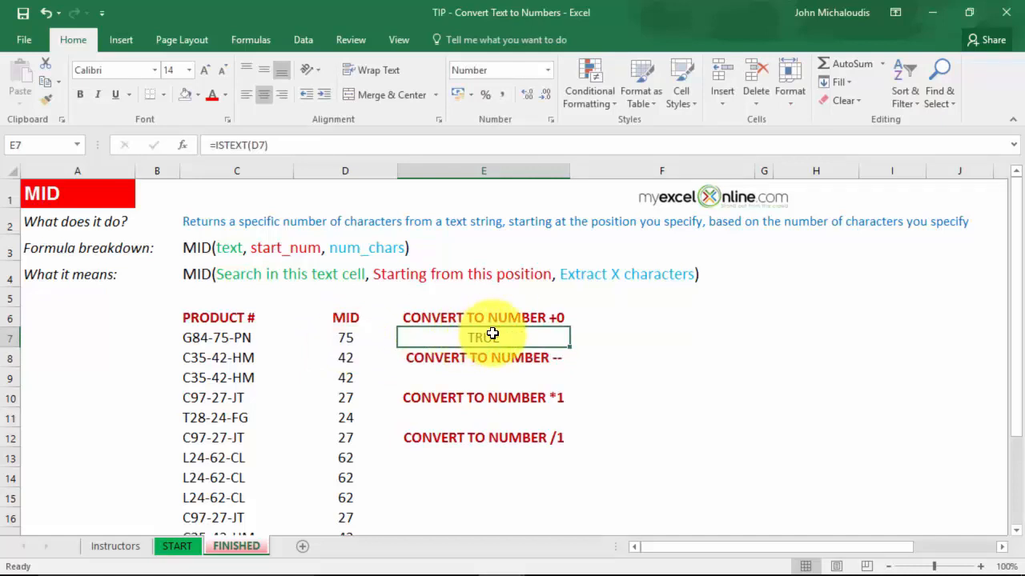
key("Delete")
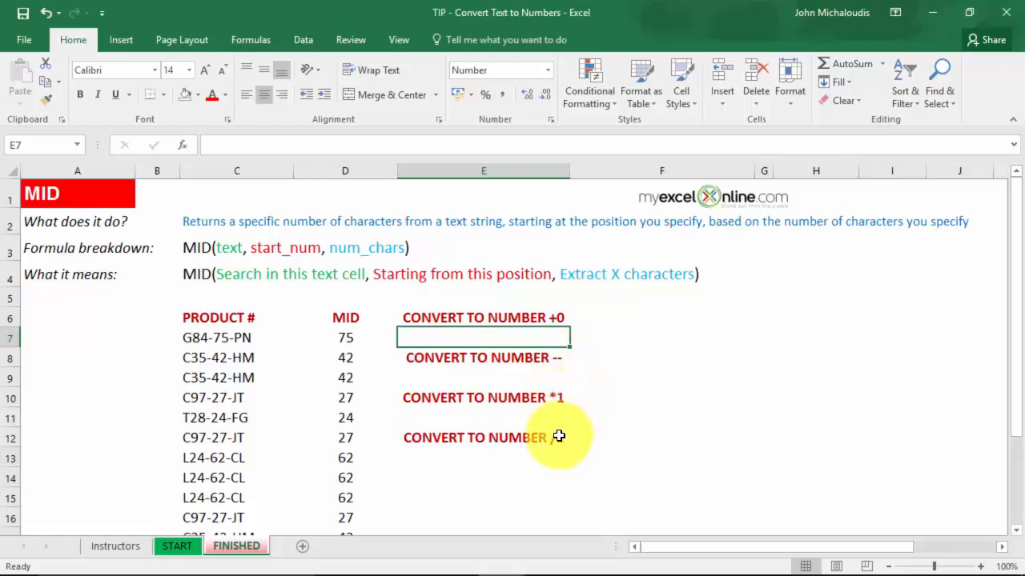
Step: Copy the =MID($C7,5,2) formula from D7 into E7, E9, E11 and E13
left_click(361, 342)
key("ctrl+c")
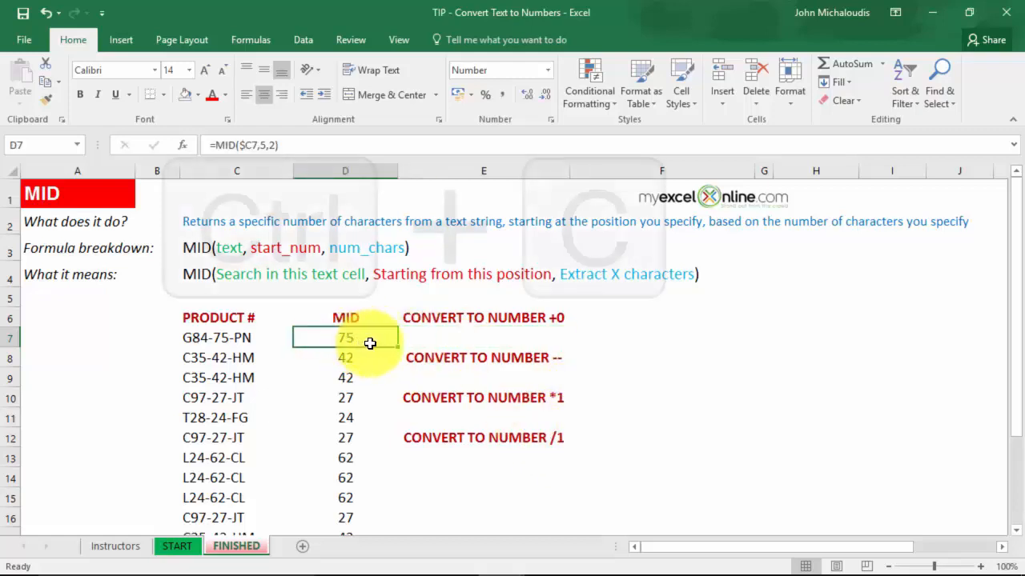
left_click(459, 339)
key("ctrl+v")
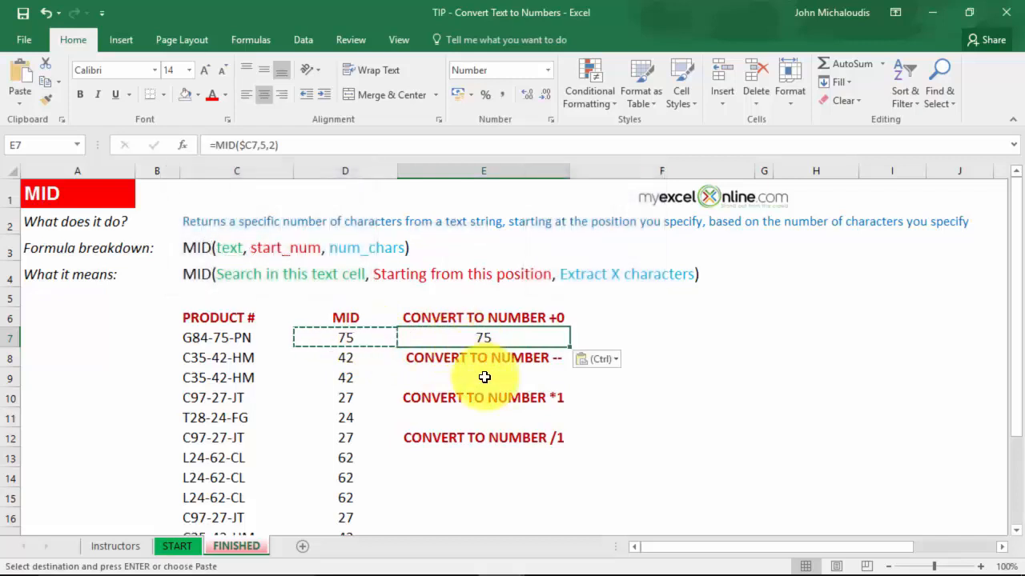
left_click(485, 377)
key("ctrl+v")
left_click(481, 417)
key("ctrl+v")
left_click(482, 457)
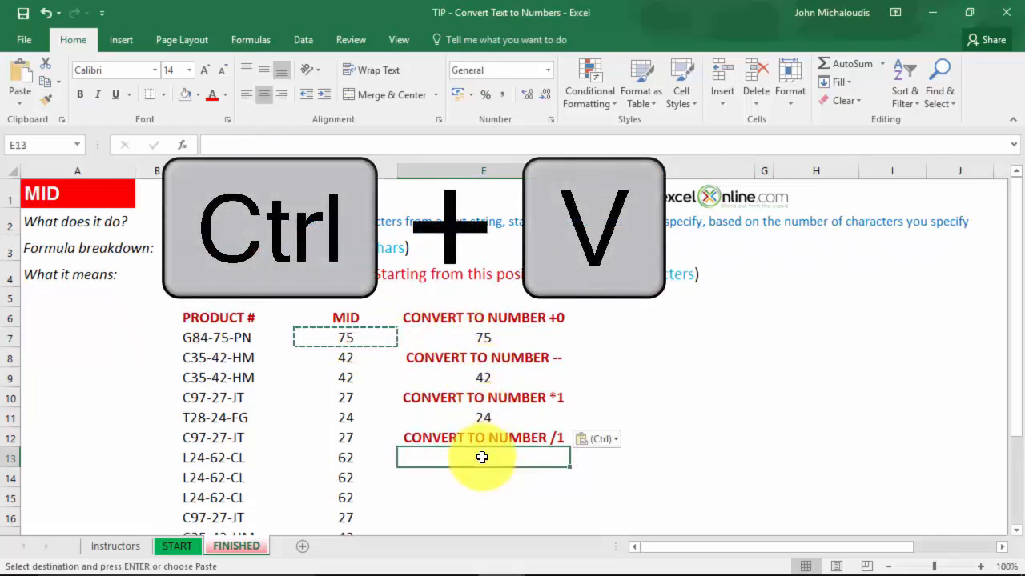
key("ctrl+v")
key("Escape")
left_click(521, 339)
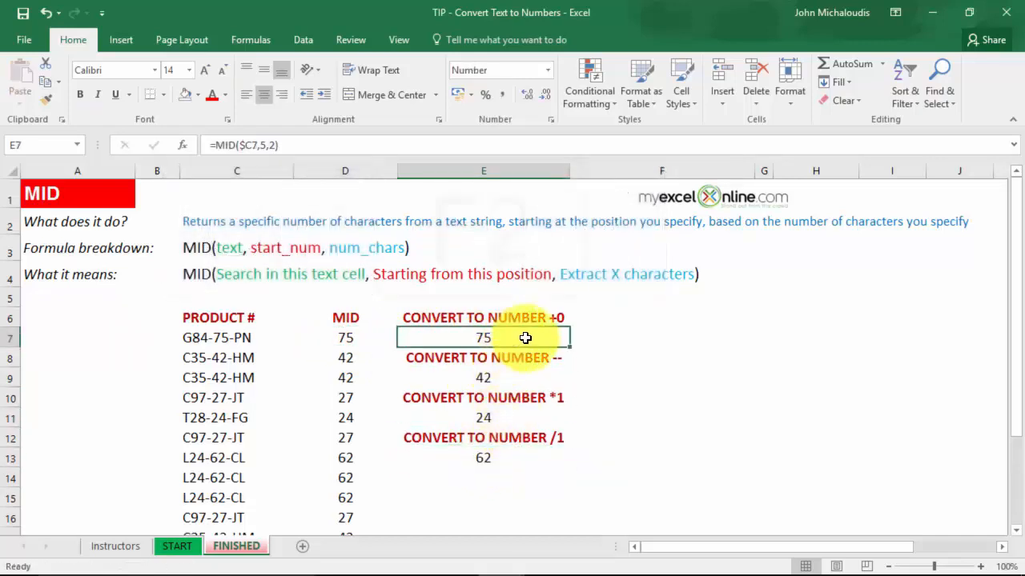
key("F2")
Step: Cancel the stray edit in E7 and enter =ISTEXT(E7) in F7
type("+")
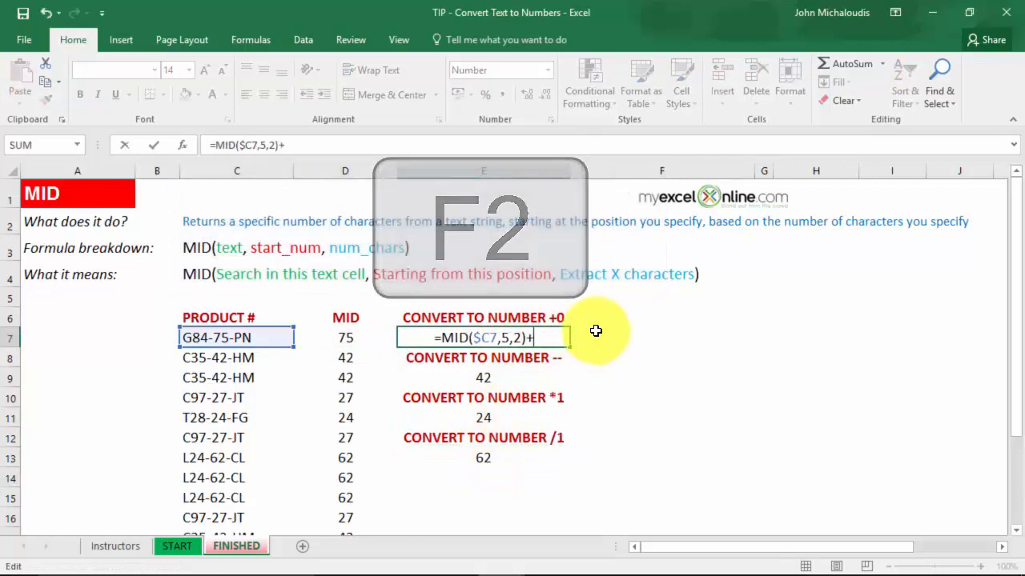
key("Escape")
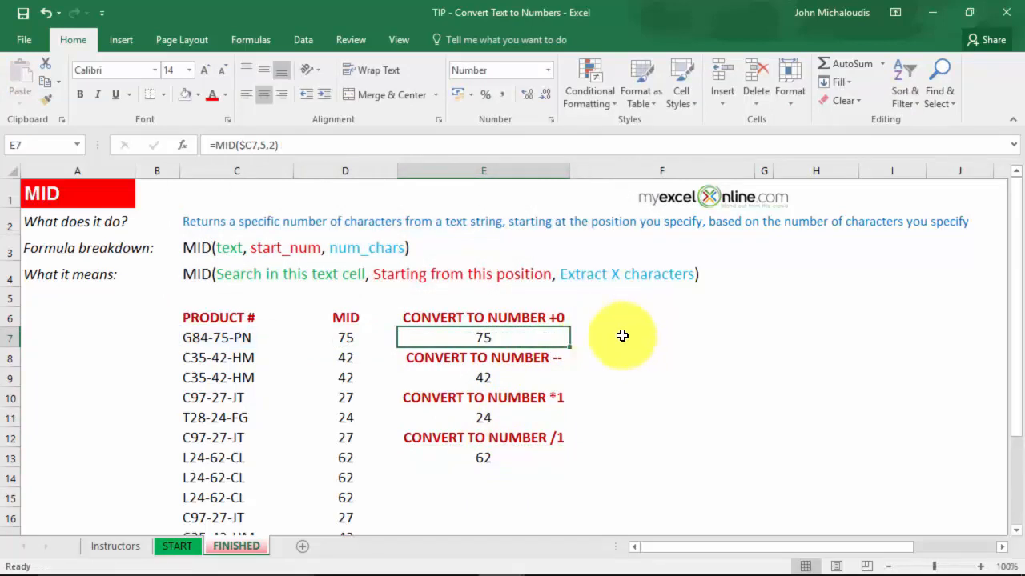
left_click(629, 334)
type("=")
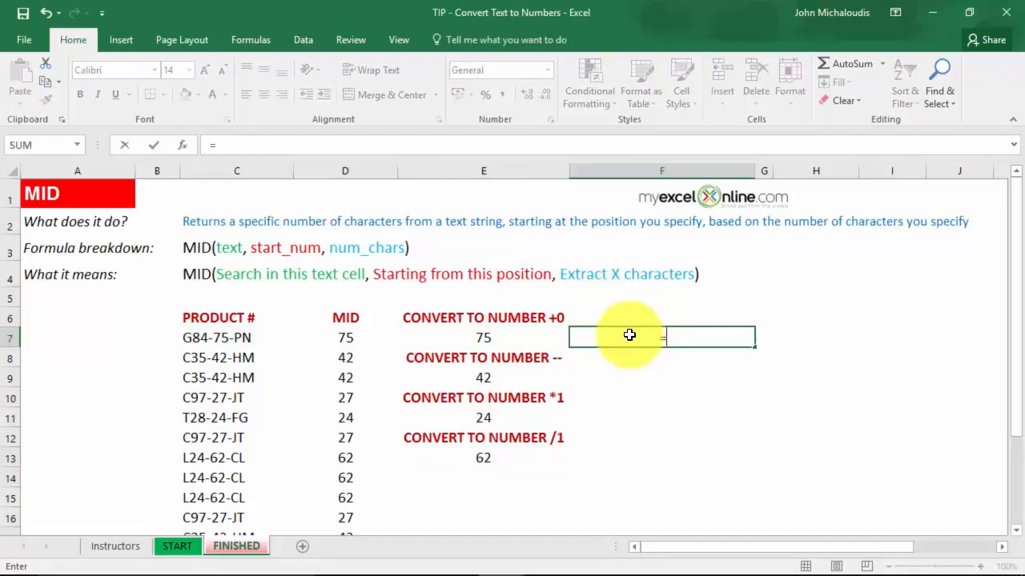
type("ISTEXT(")
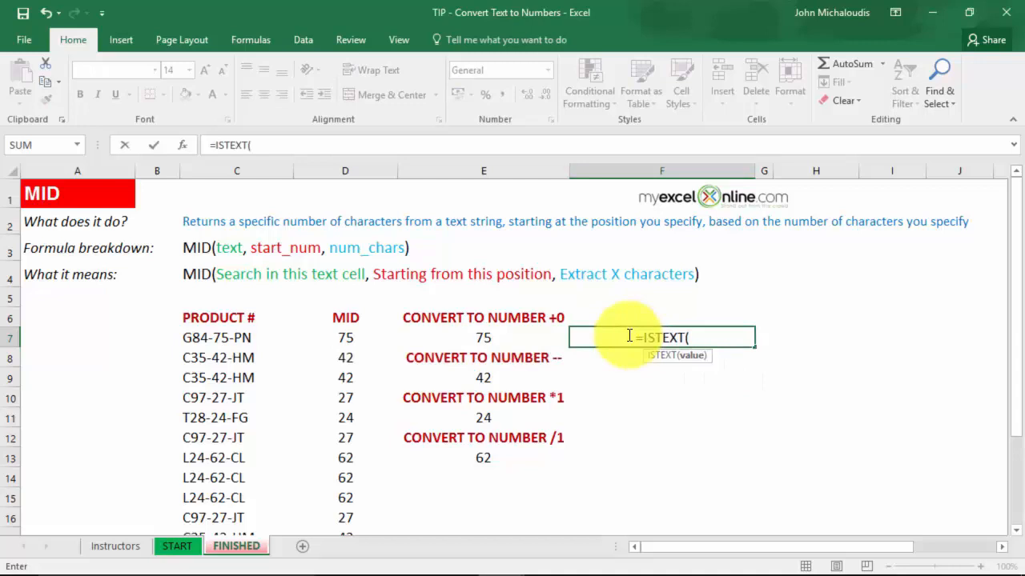
left_click(502, 340)
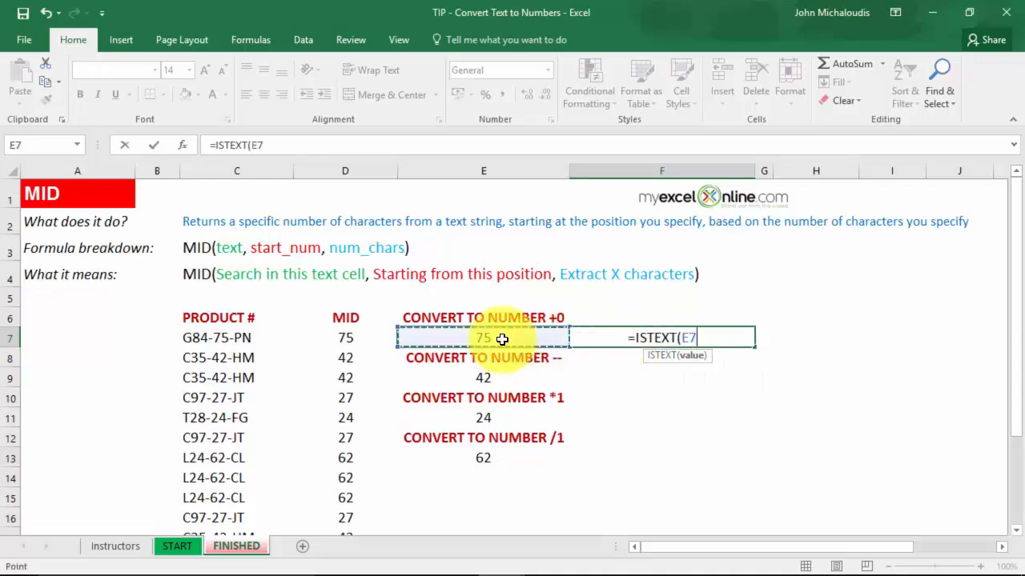
type(")")
key("Return")
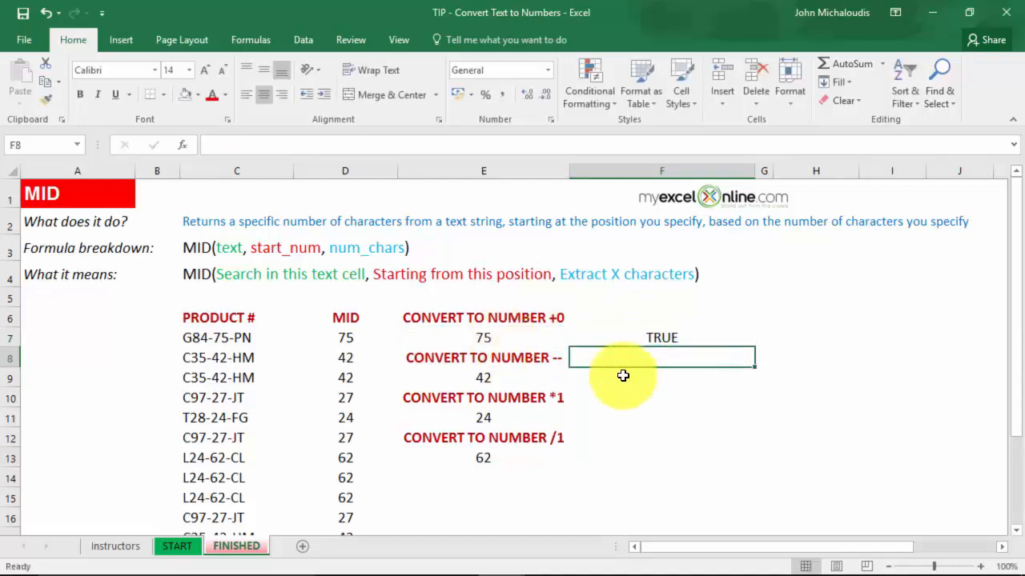
Step: Copy the ISTEXT check from F7 into F9, F11 and F13
left_click(686, 337)
key("ctrl+c")
left_click(652, 373)
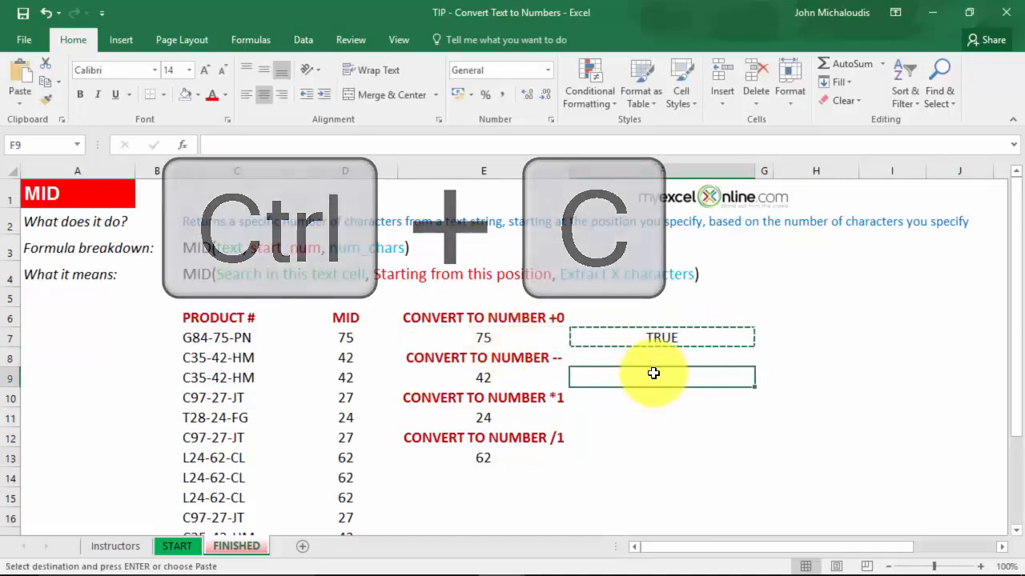
key("ctrl+v")
left_click(647, 420)
key("ctrl+v")
left_click(657, 452)
key("ctrl+v")
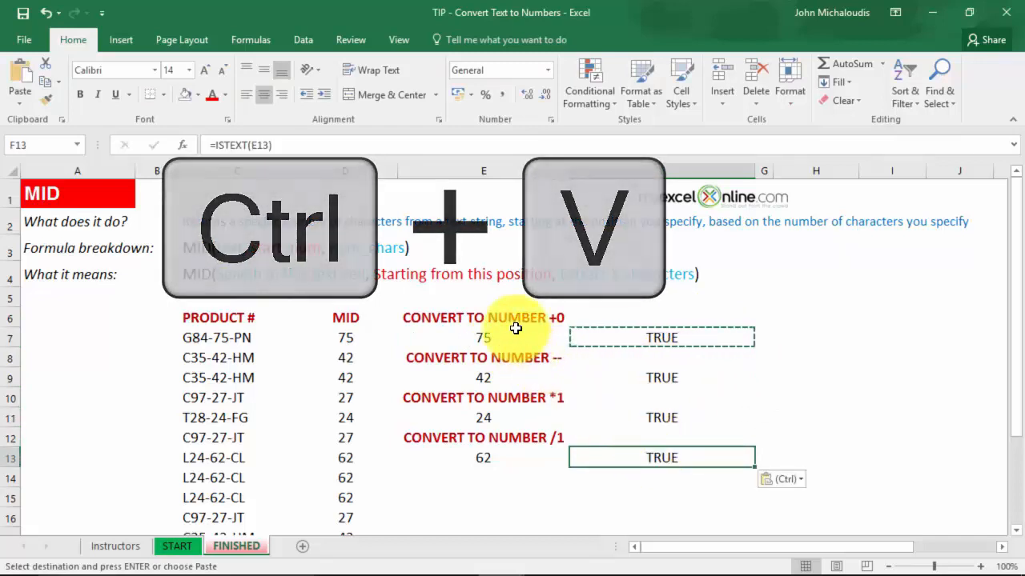
left_click(516, 329)
key("Escape")
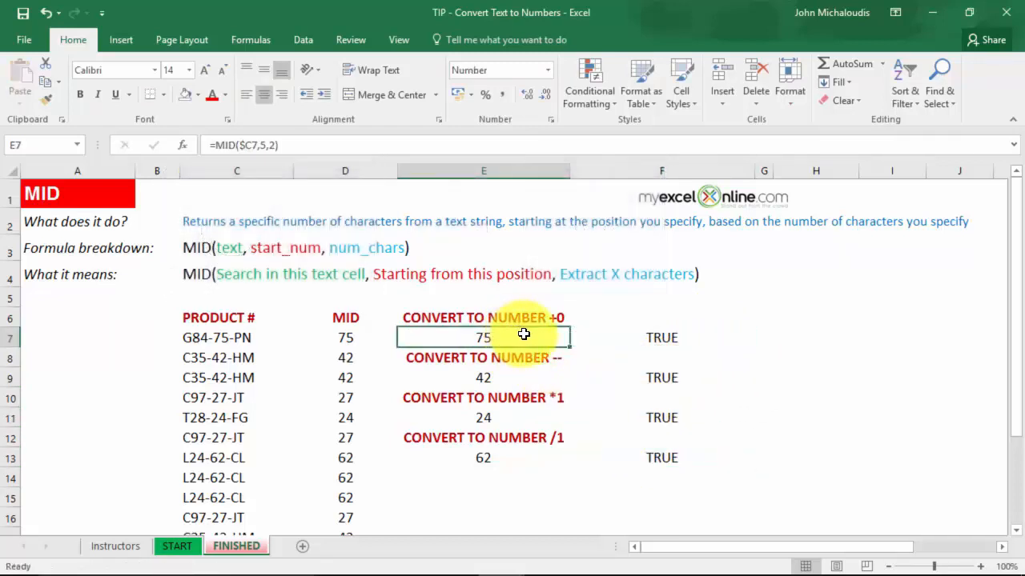
key("F2")
Step: Convert E7 and E9 to numbers by adding +0 and -- to their MID formulas
type("+0")
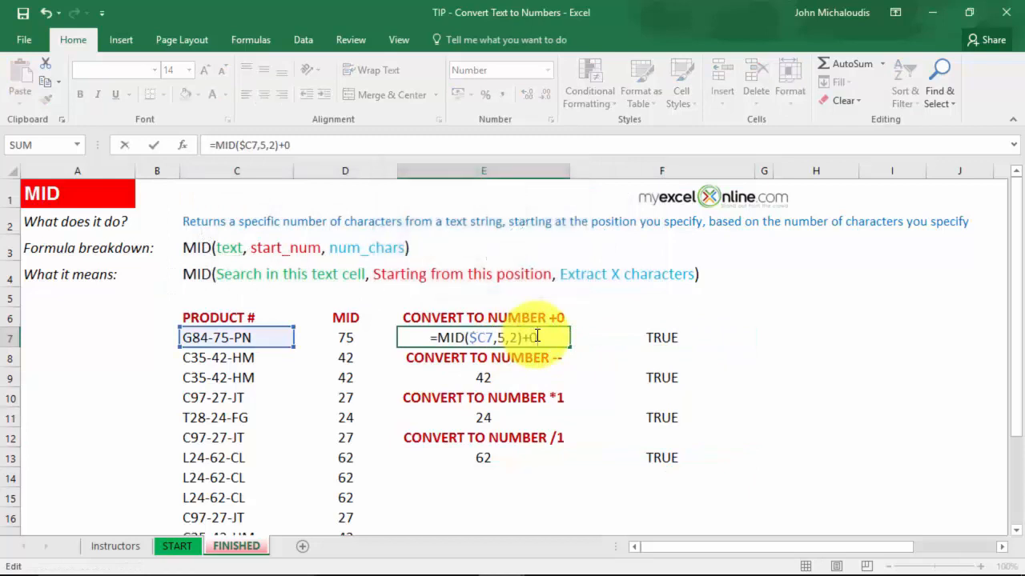
key("Return")
double_click(547, 376)
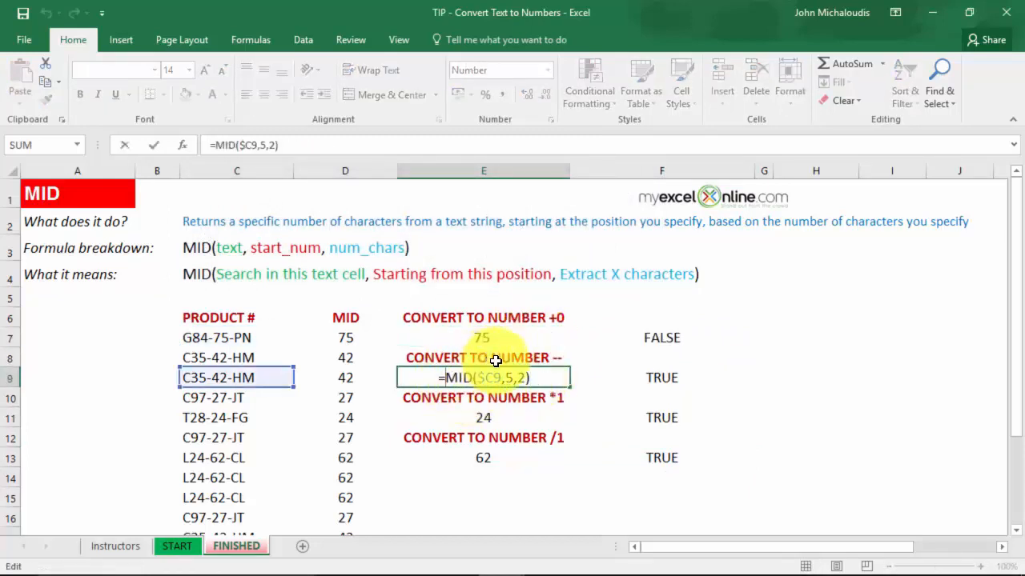
type("--")
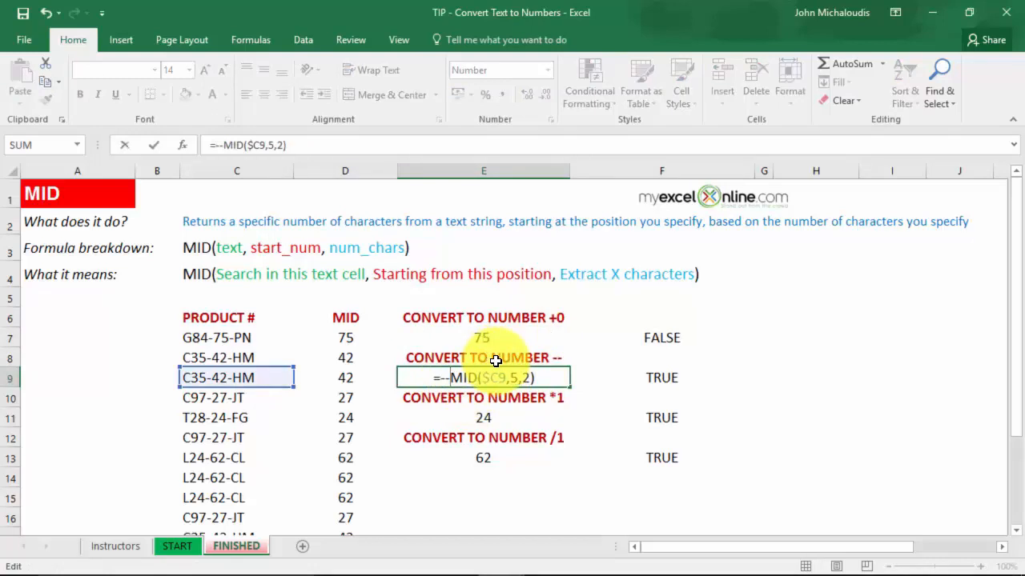
key("ctrl+Return")
Step: Convert E11 and E13 to numbers by adding *1 and /1 to their MID formulas
left_click(552, 412)
double_click(547, 412)
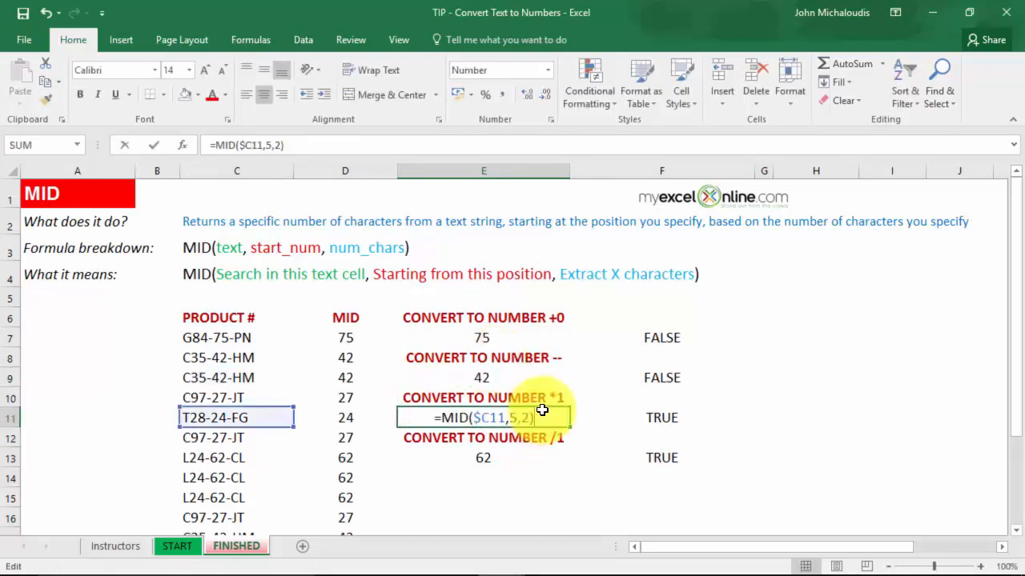
type("*1")
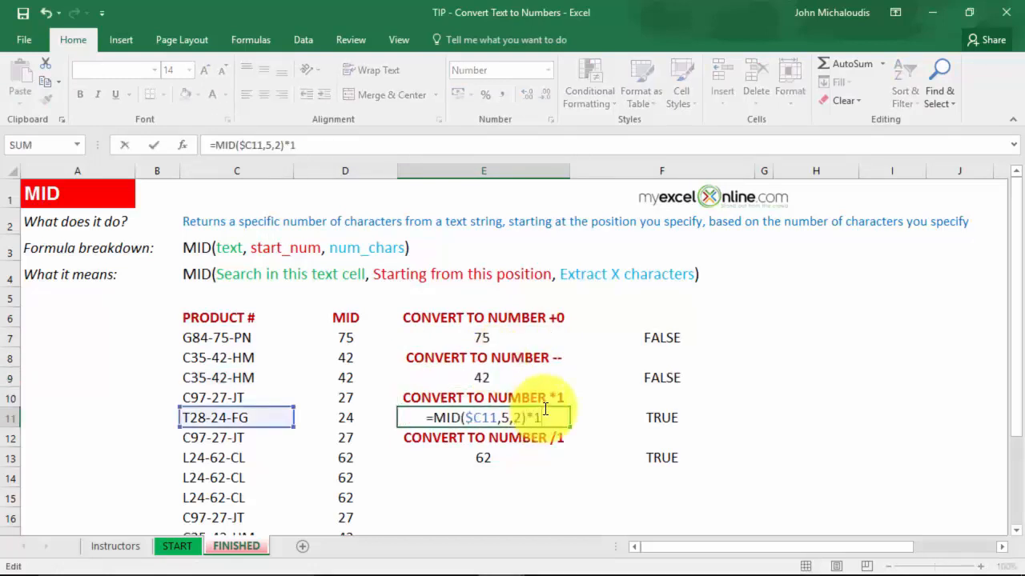
key("Return")
left_click(501, 453)
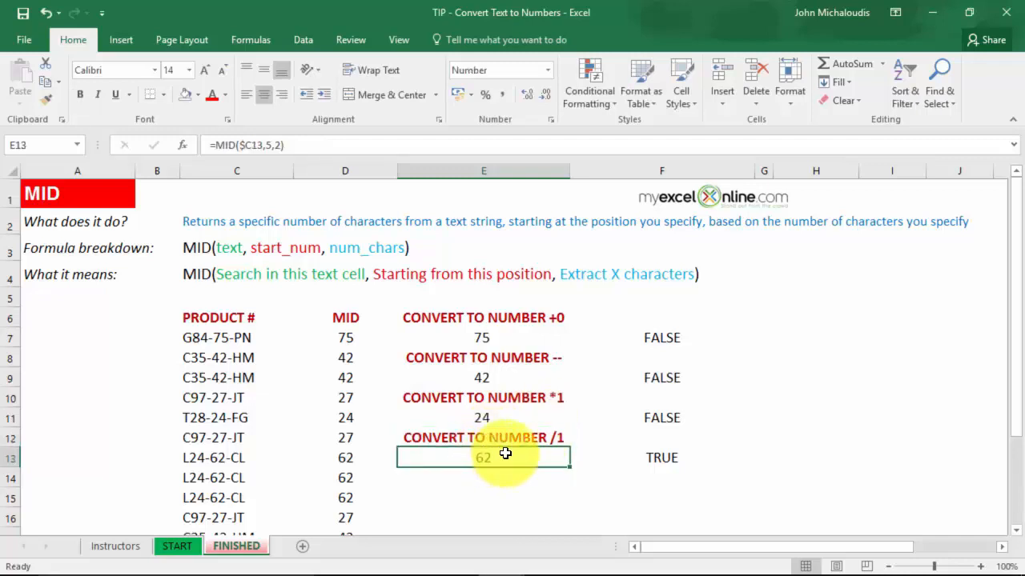
double_click(505, 454)
type("/1")
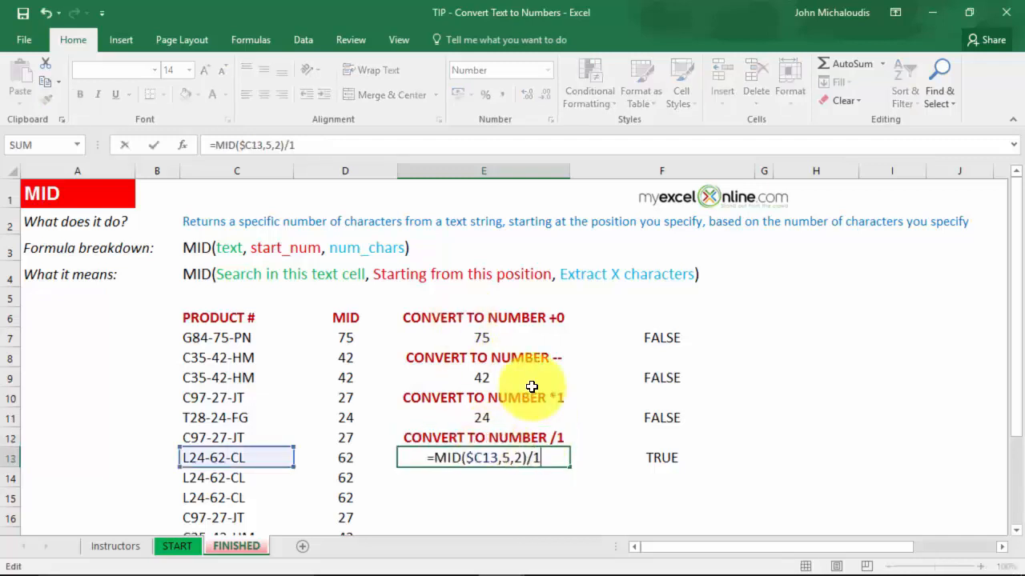
key("Return")
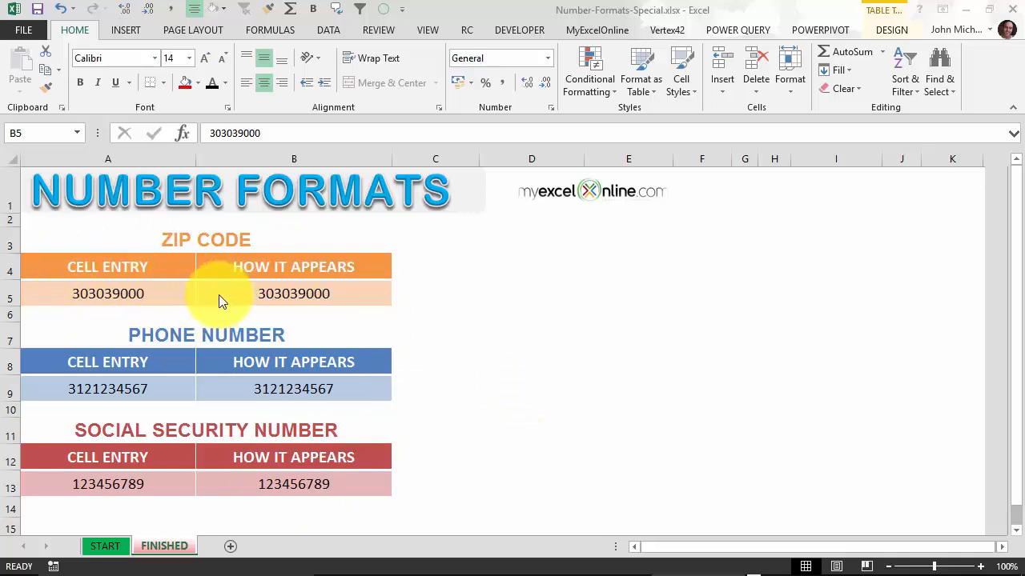
Step: Apply the Special Zip Code + 4 format to B5 so 303039000 shows as 30303-9000
left_click(150, 284)
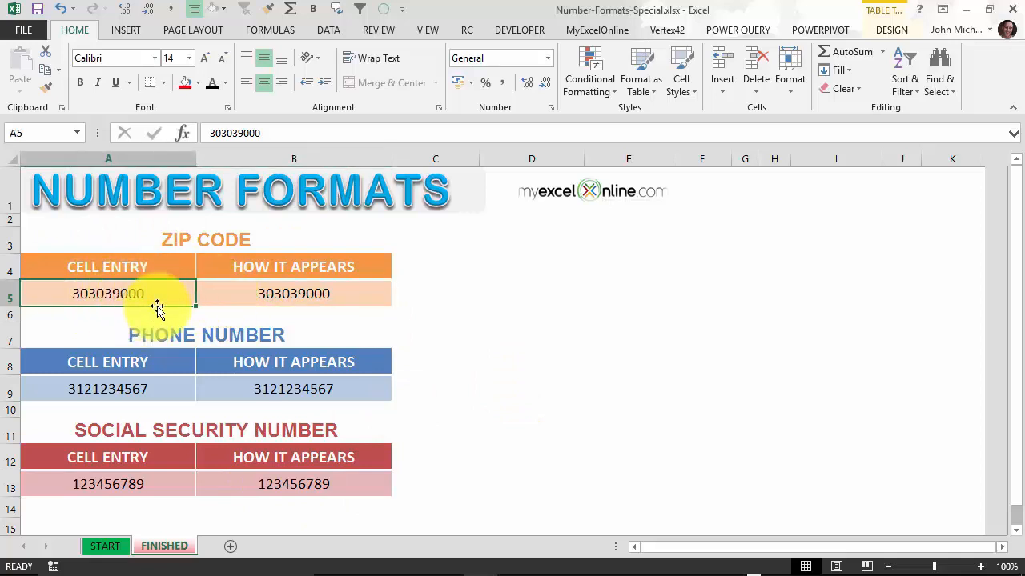
left_click(233, 298)
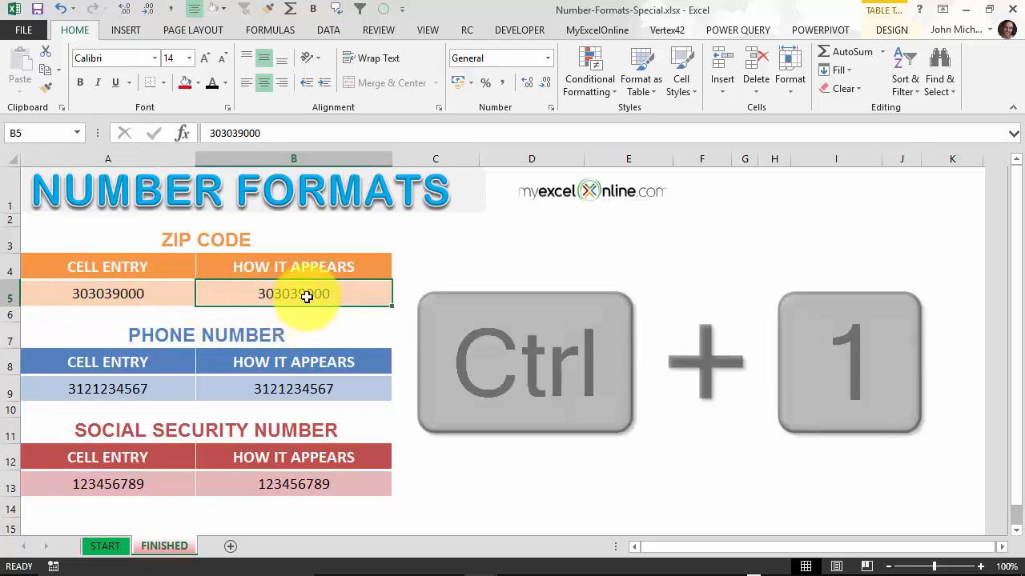
key("ctrl+1")
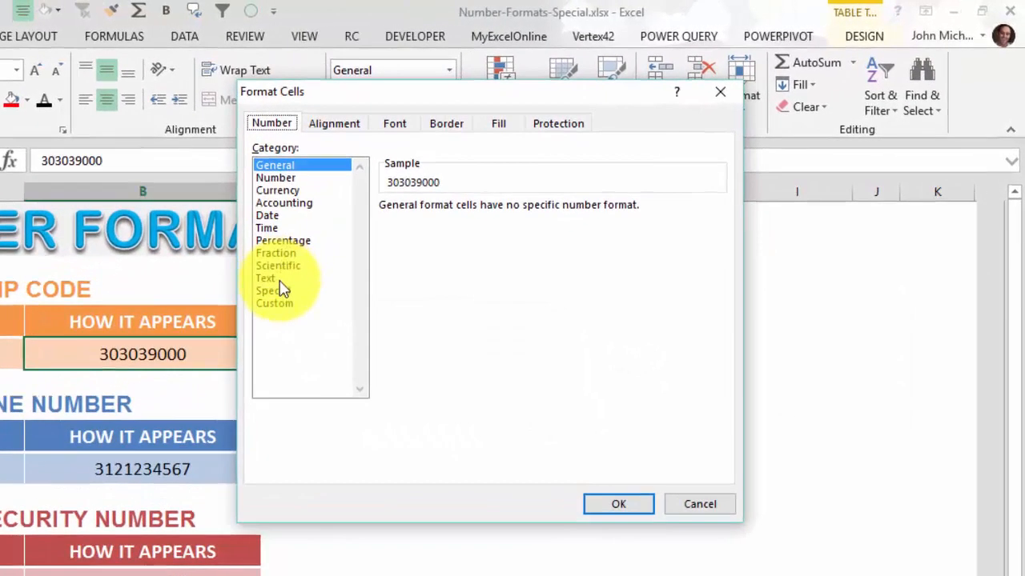
left_click(280, 290)
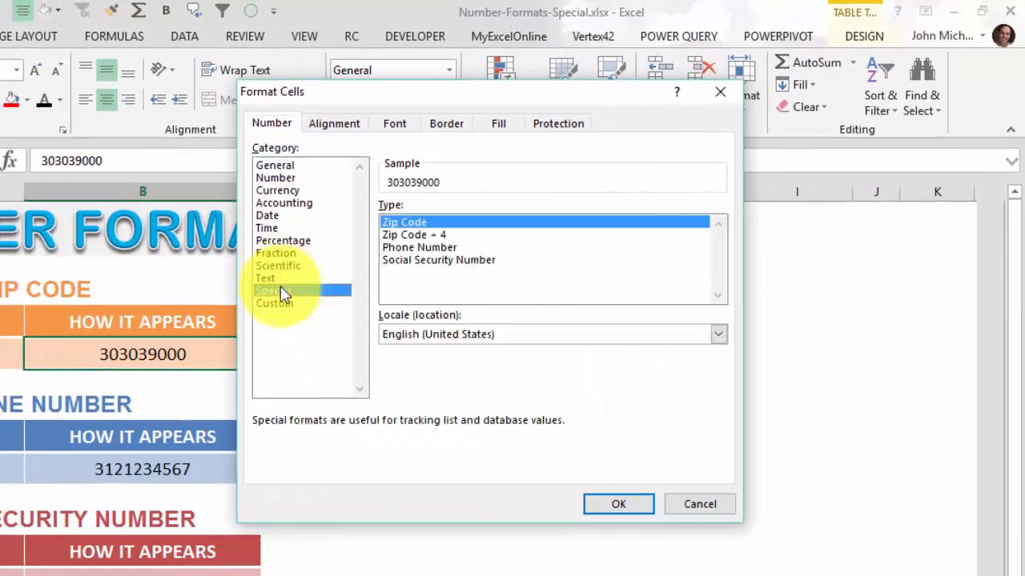
left_click(444, 236)
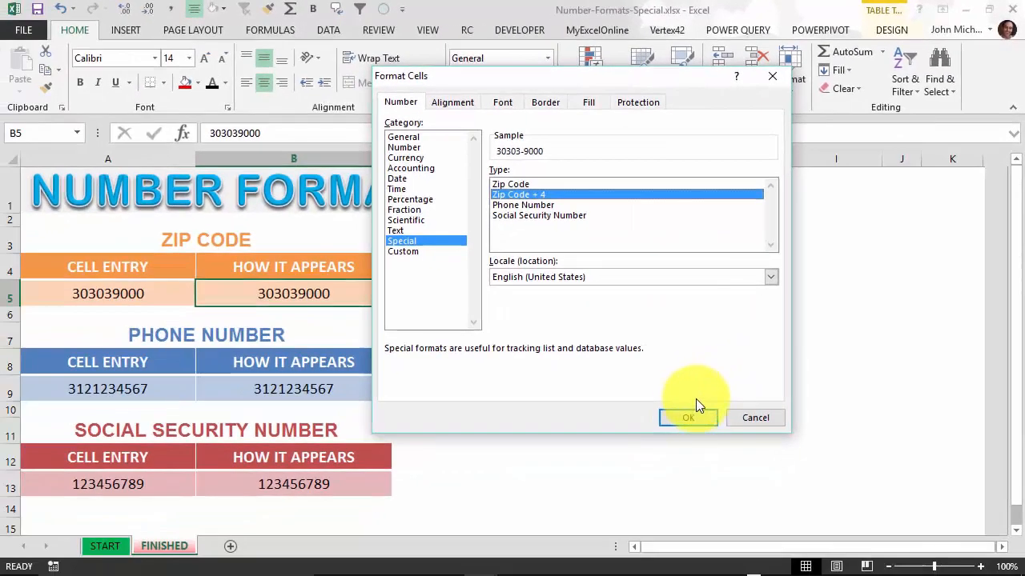
left_click(699, 417)
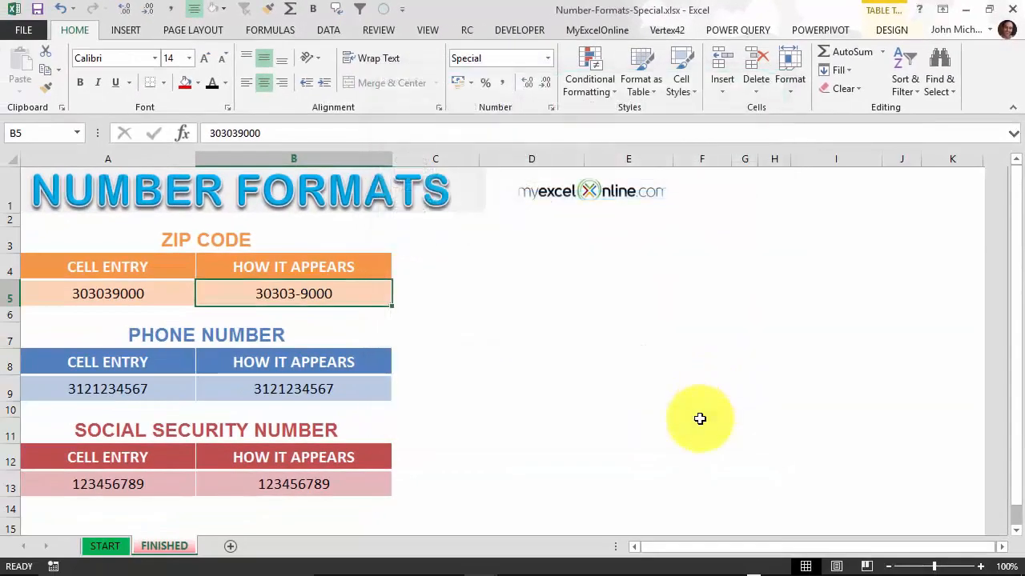
left_click(296, 389)
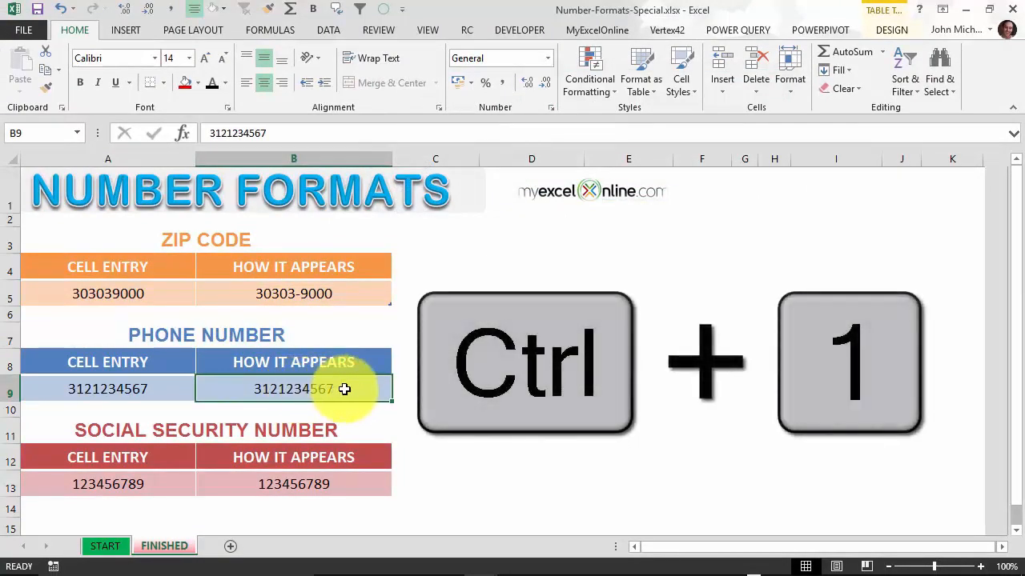
key("ctrl+1")
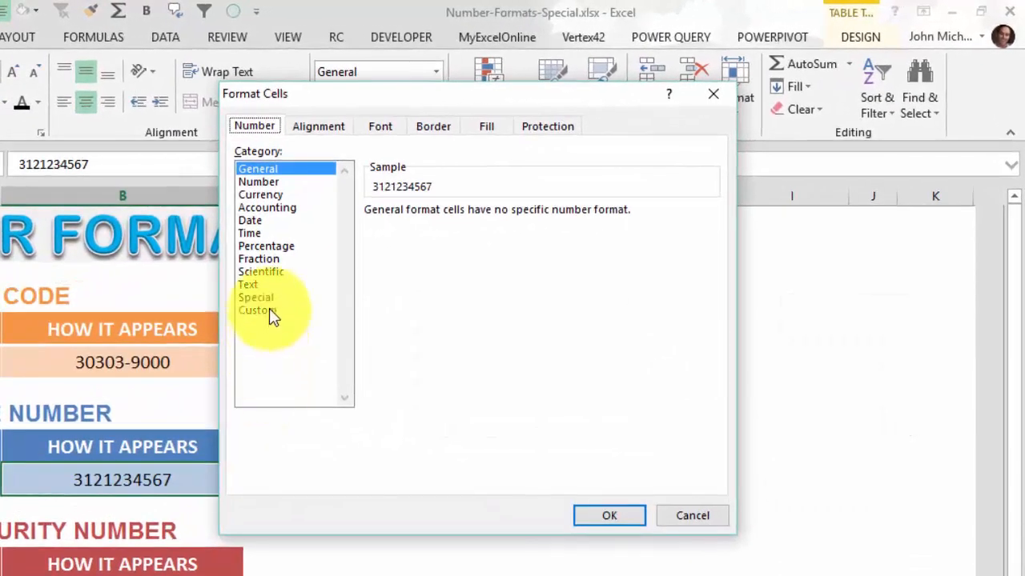
left_click(415, 240)
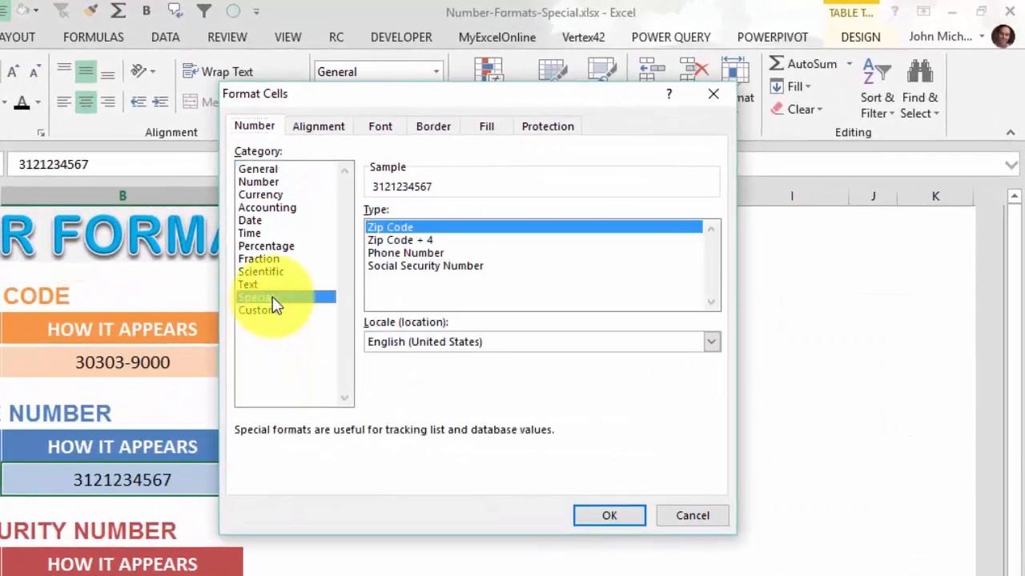
left_click(407, 253)
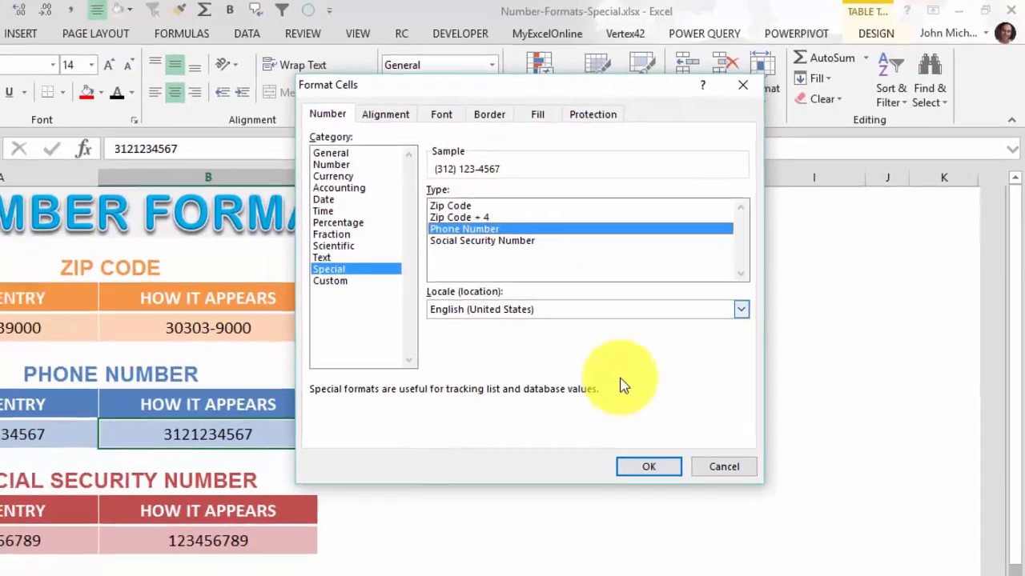
left_click(598, 522)
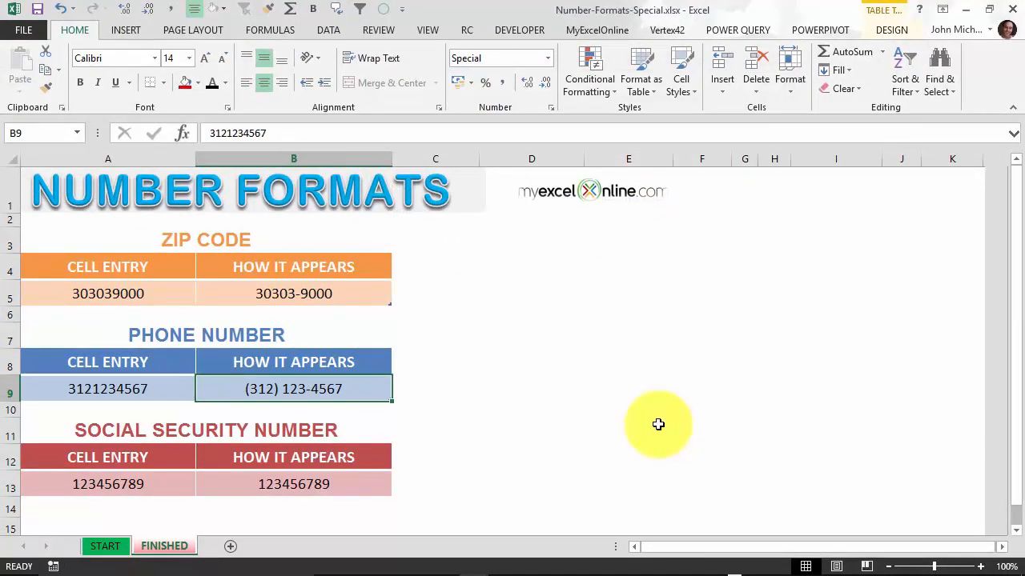
left_click(333, 481)
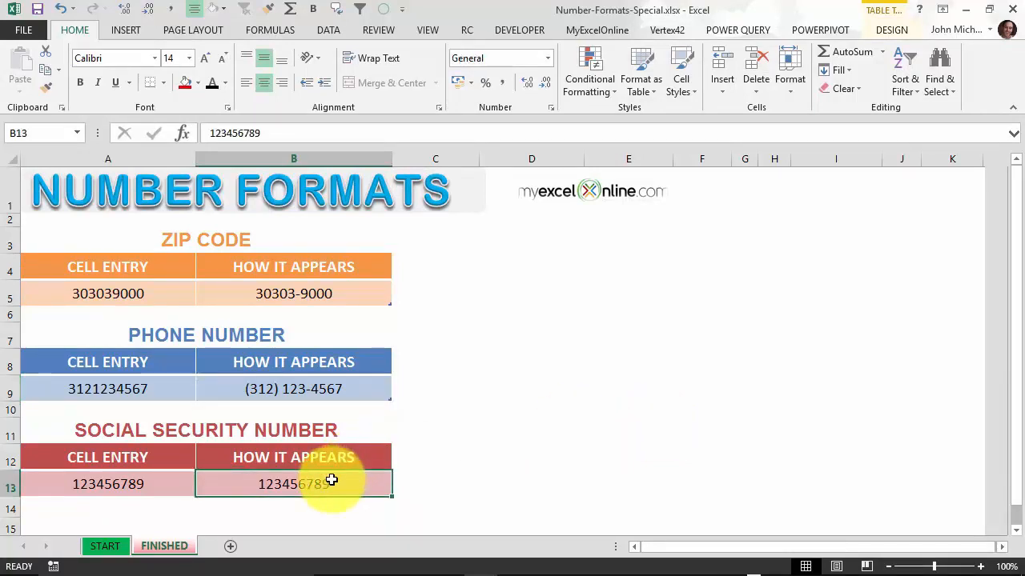
Step: Give B13 the Special Social Security Number format so it reads 123-45-6789
key("ctrl+1")
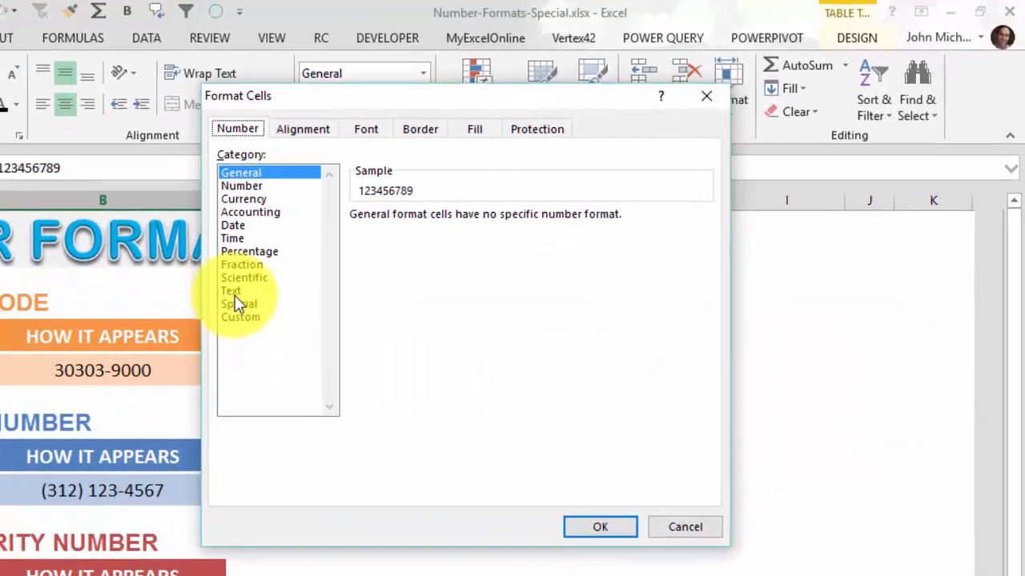
left_click(239, 304)
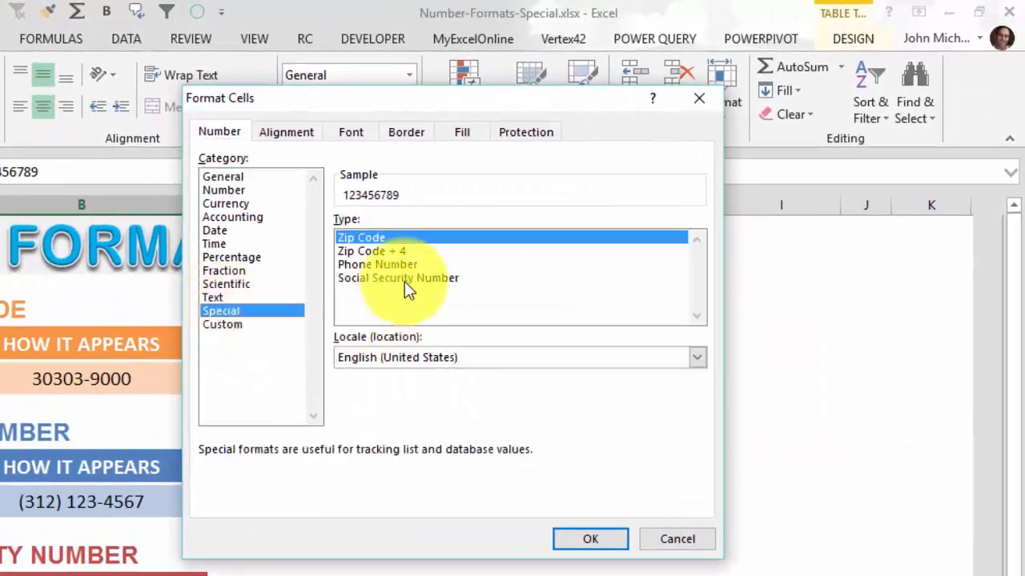
left_click(422, 270)
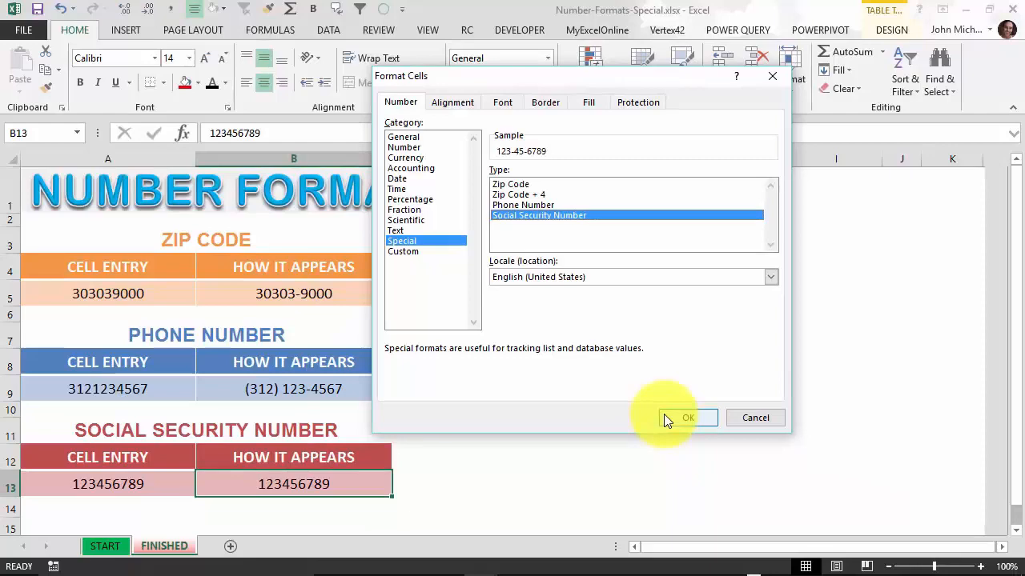
left_click(664, 418)
left_click(587, 422)
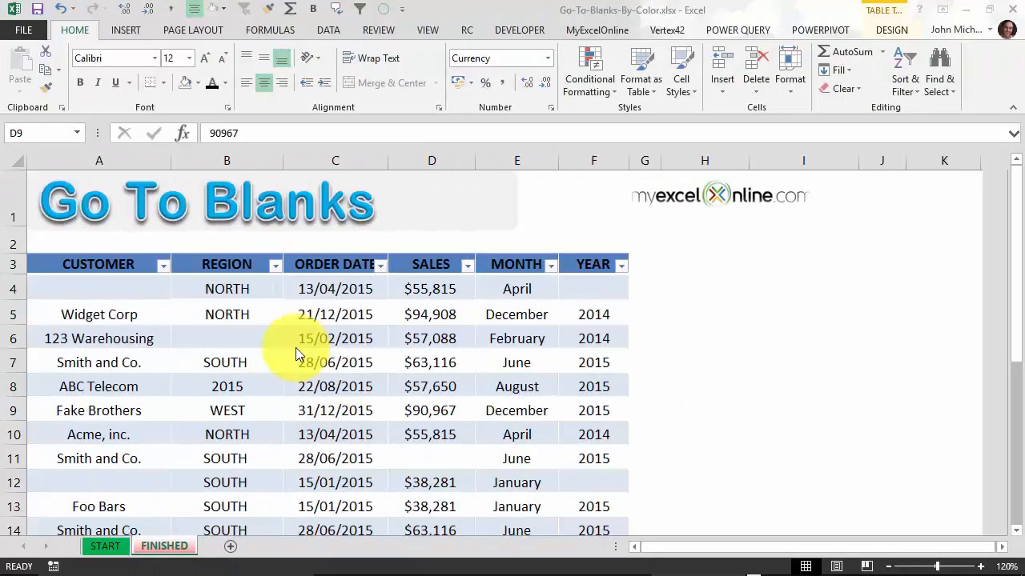
Step: Scroll through the Go To Blanks sales table to review its empty cells, then select B7
scroll(296, 347, "down", 1)
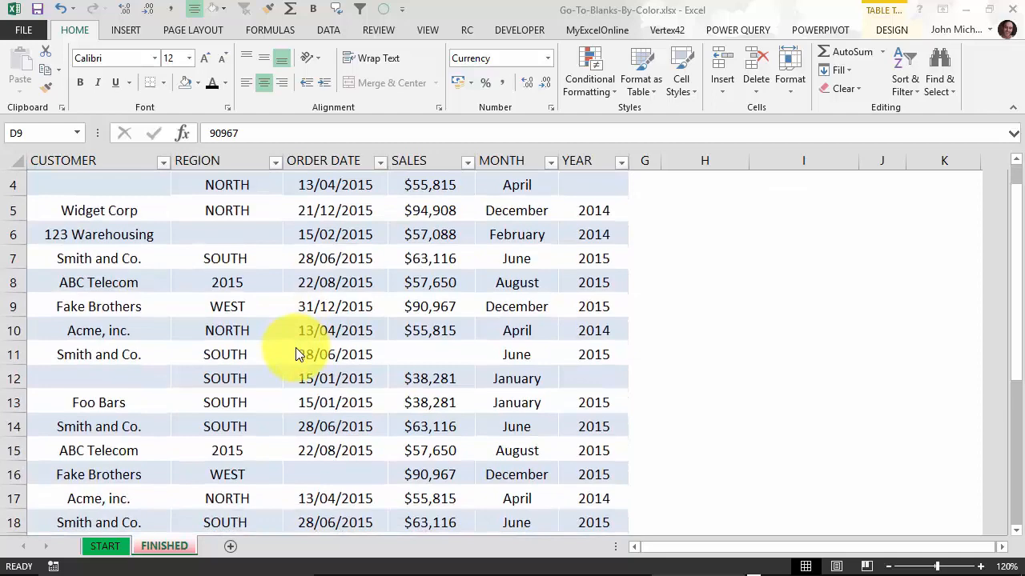
scroll(296, 355, "down", 1)
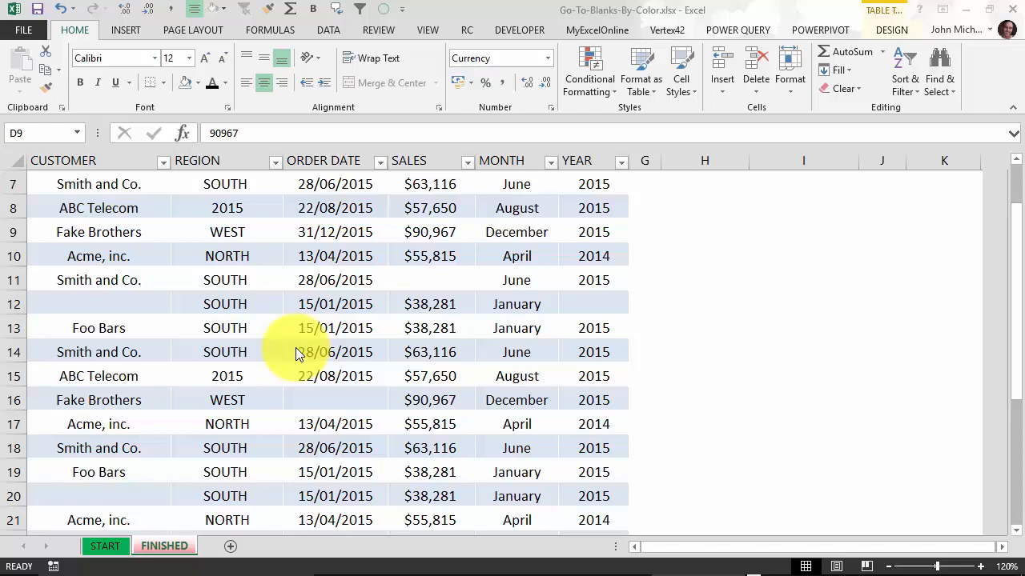
scroll(297, 349, "down", 5)
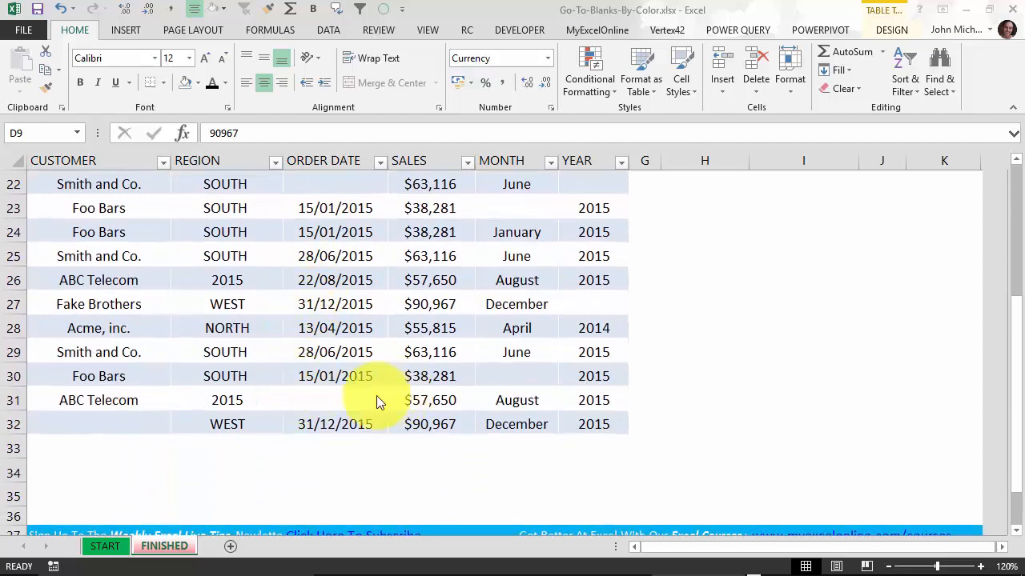
scroll(377, 395, "up", 7)
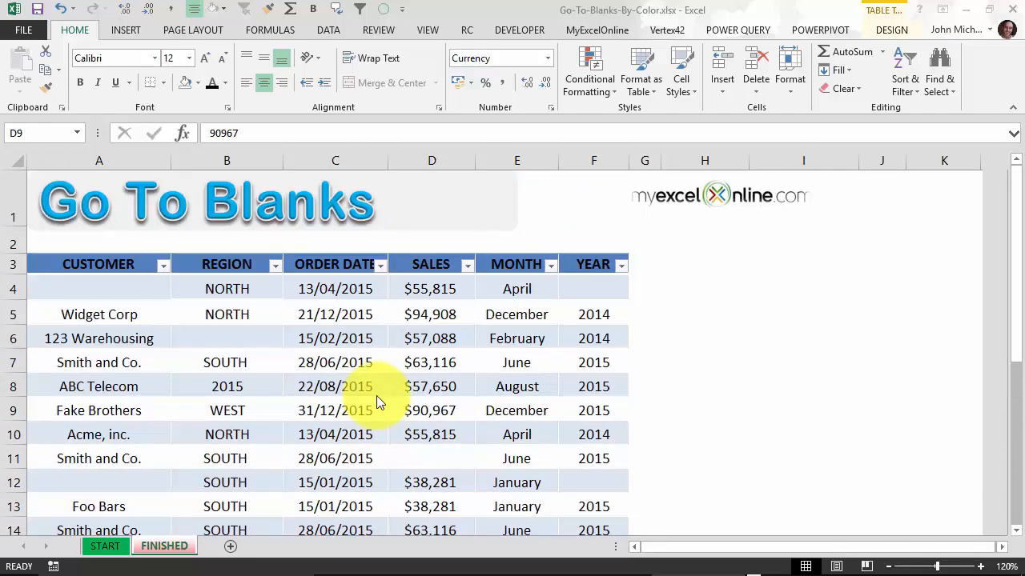
left_click(255, 367)
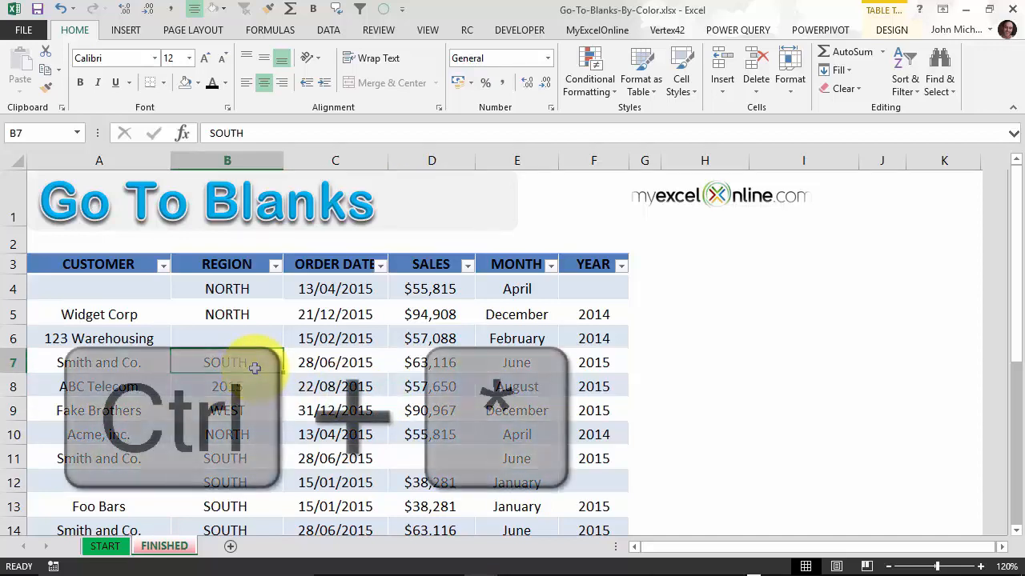
Step: Select every blank cell in the sales table with Go To Special > Blanks
key("ctrl+asterisk")
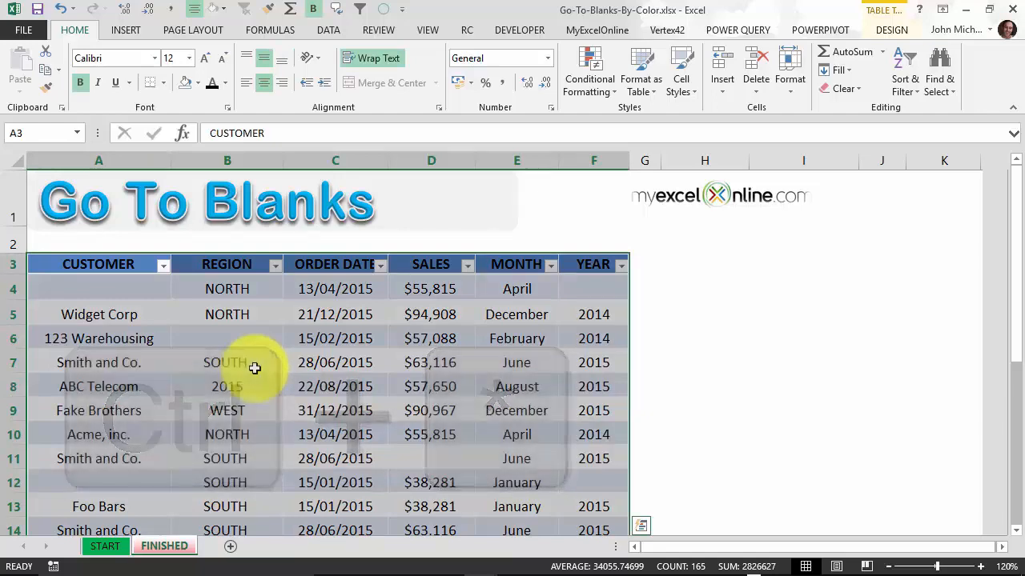
key("ctrl+g")
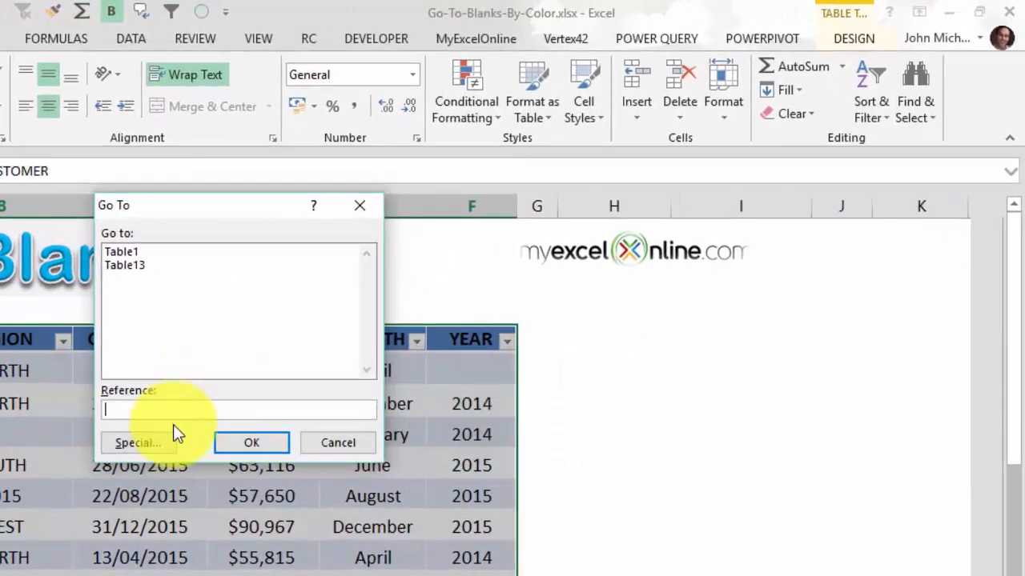
left_click(622, 373)
left_click(113, 361)
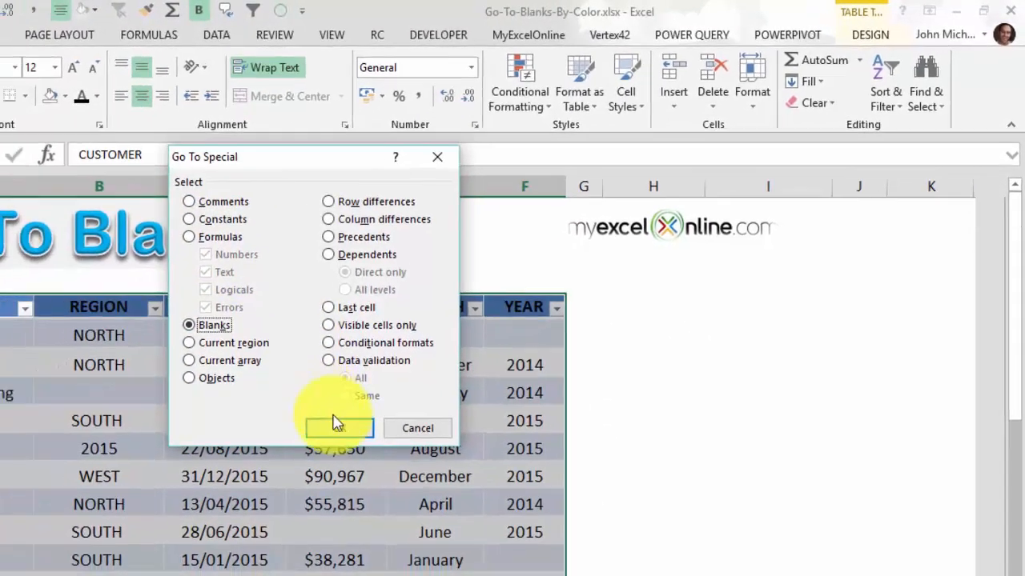
left_click(267, 473)
scroll(362, 340, "down", 7)
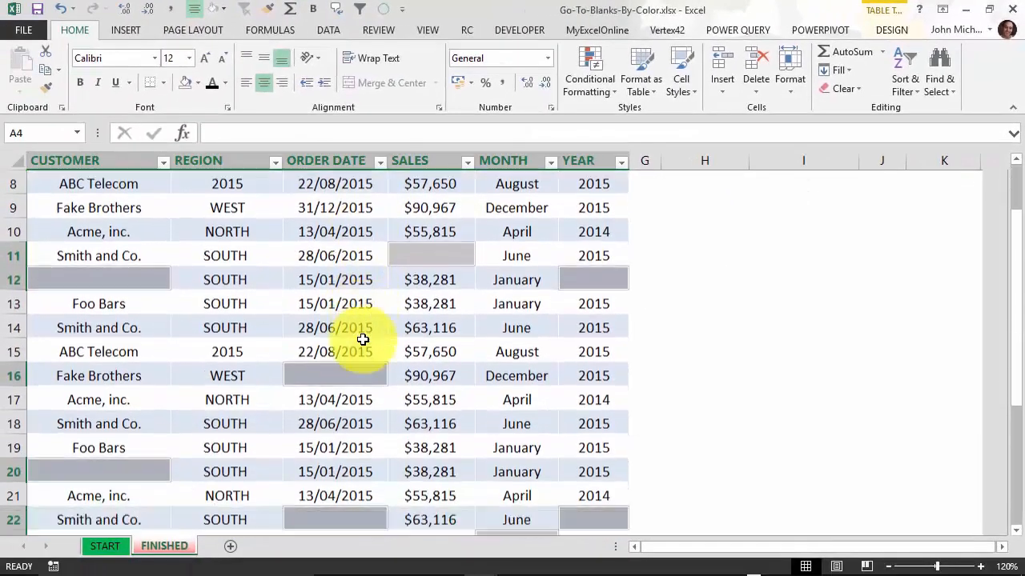
scroll(363, 339, "down", 2)
scroll(362, 339, "up", 9)
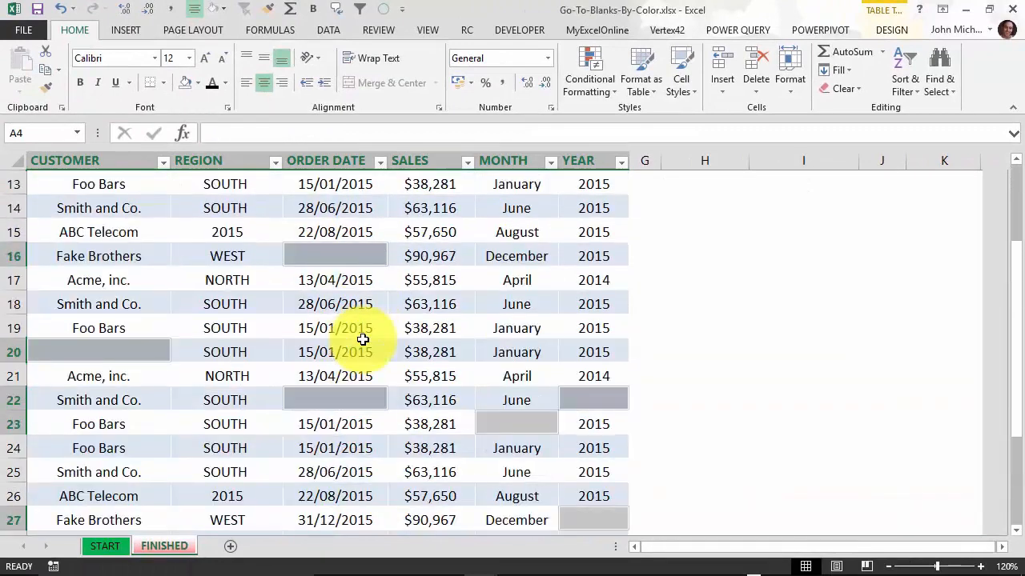
Step: Fill the selected blank cells red and check them, such as A4 and A12, down through row 32
left_click(200, 86)
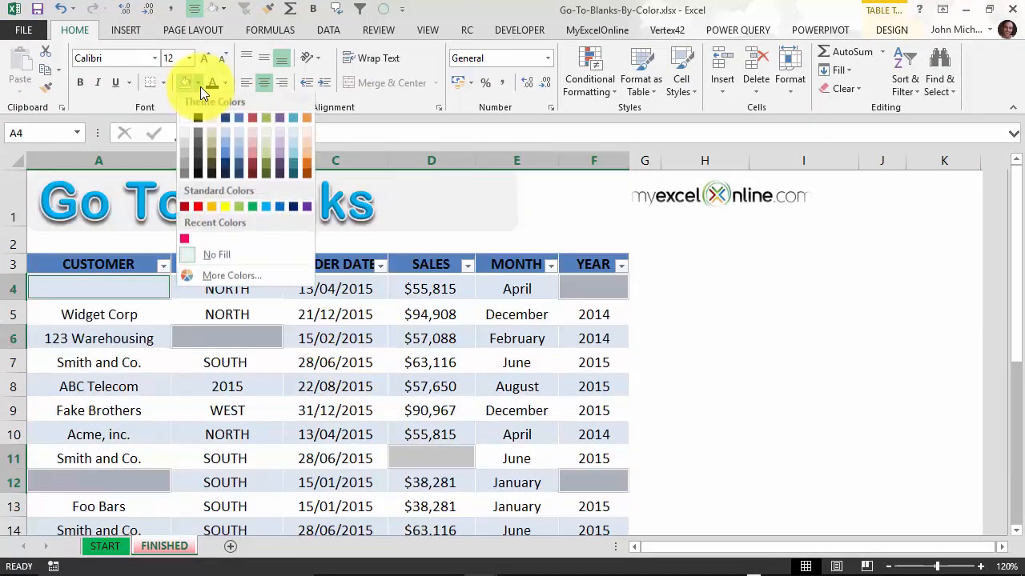
left_click(200, 207)
left_click(432, 360)
scroll(439, 344, "down", 7)
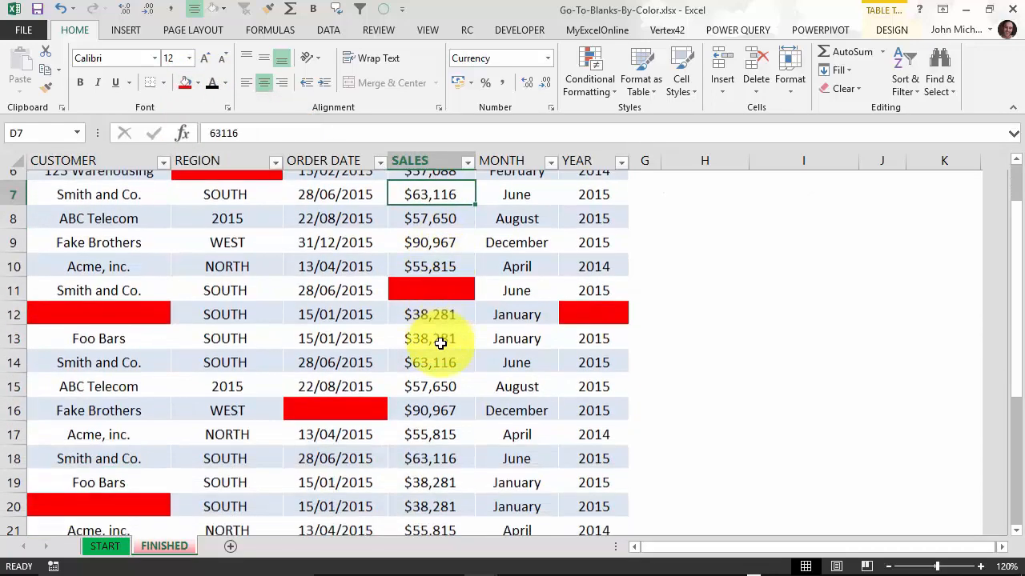
scroll(440, 344, "up", 7)
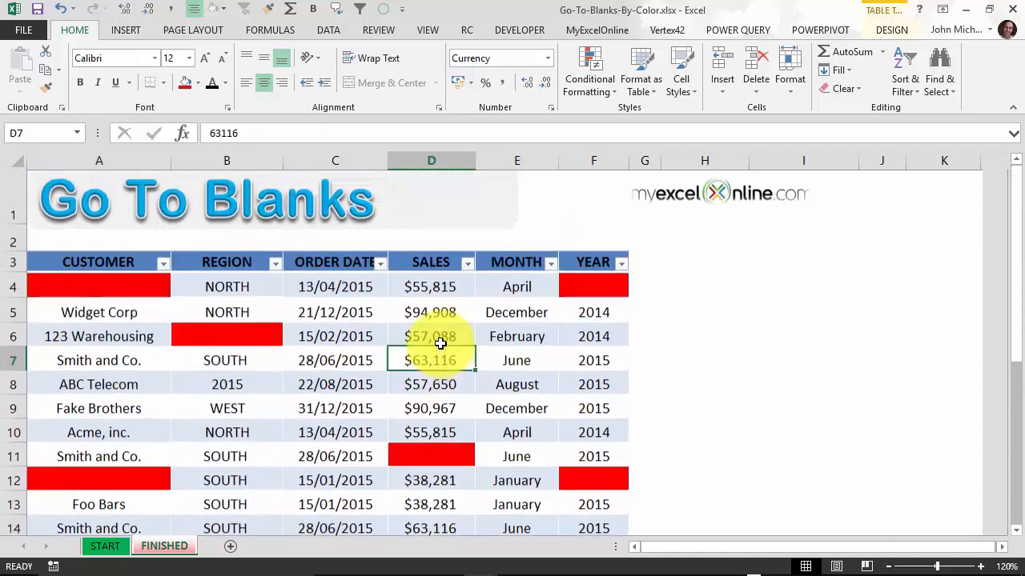
left_click(142, 287)
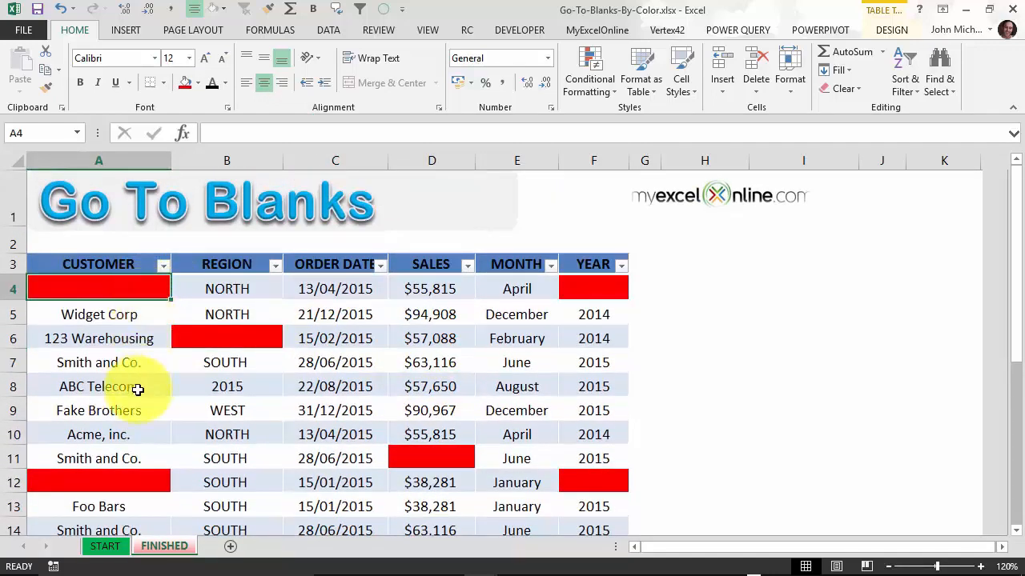
scroll(137, 384, "down", 1)
left_click(138, 382)
scroll(139, 385, "down", 2)
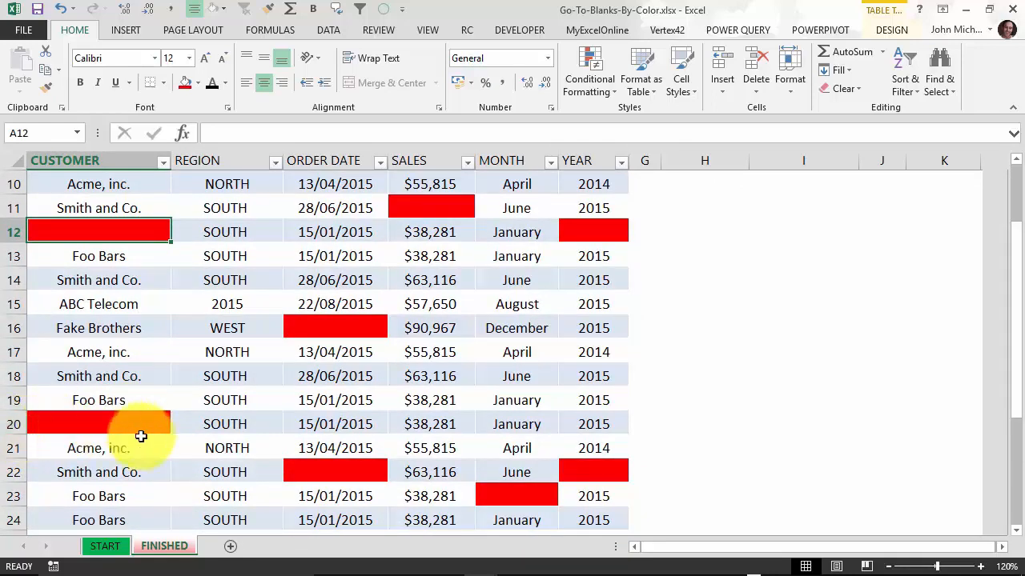
scroll(141, 437, "down", 2)
scroll(141, 436, "down", 1)
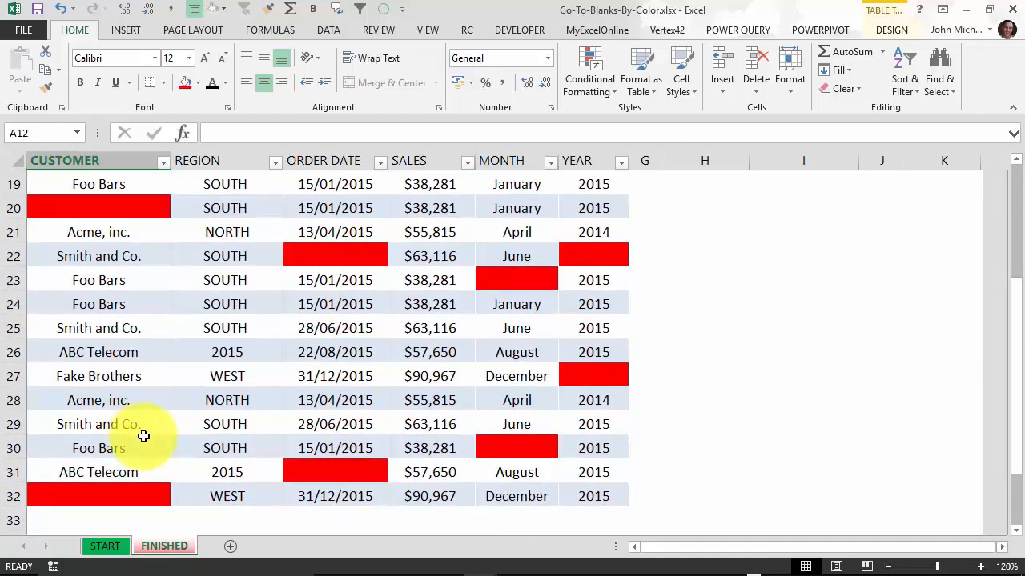
scroll(265, 389, "up", 6)
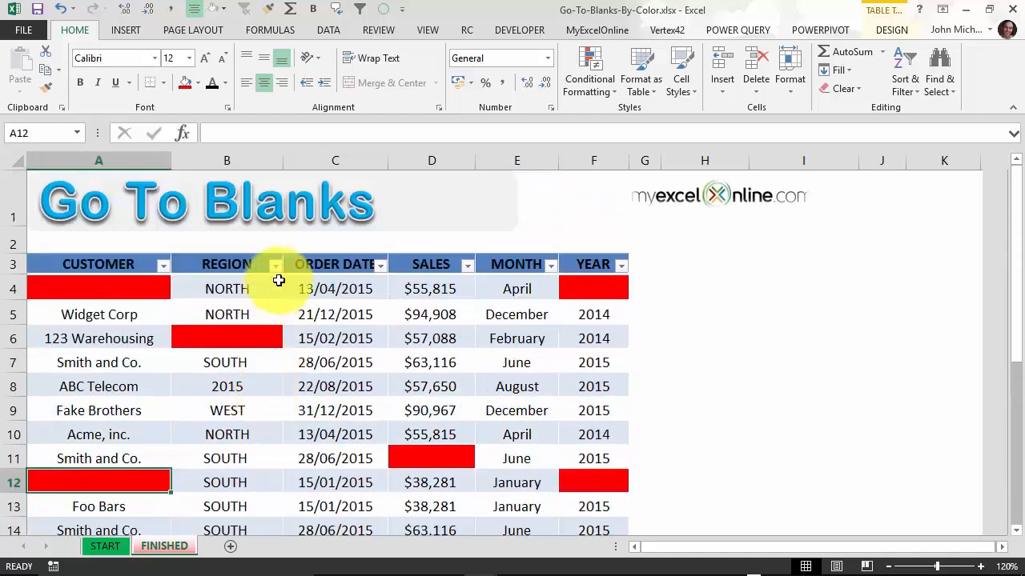
Step: Sort the REGION column by color so the red blank cells come first
left_click(274, 266)
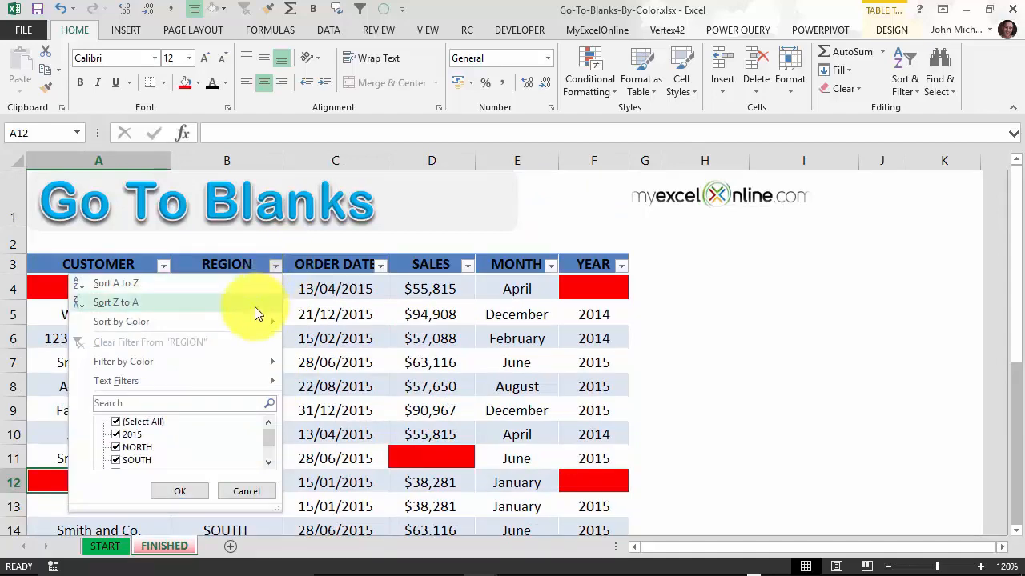
mouse_move(258, 321)
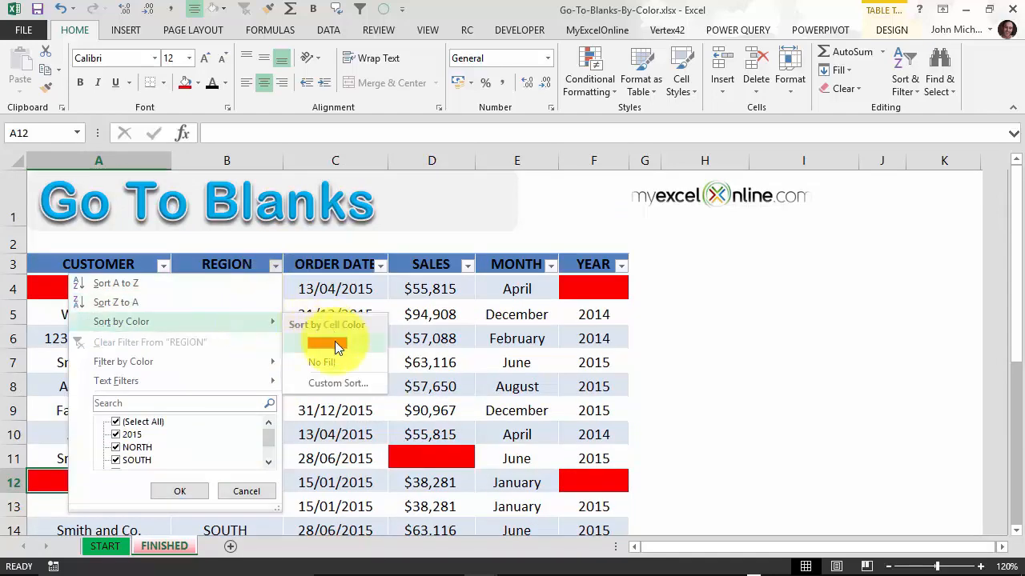
left_click(335, 341)
scroll(265, 353, "down", 2)
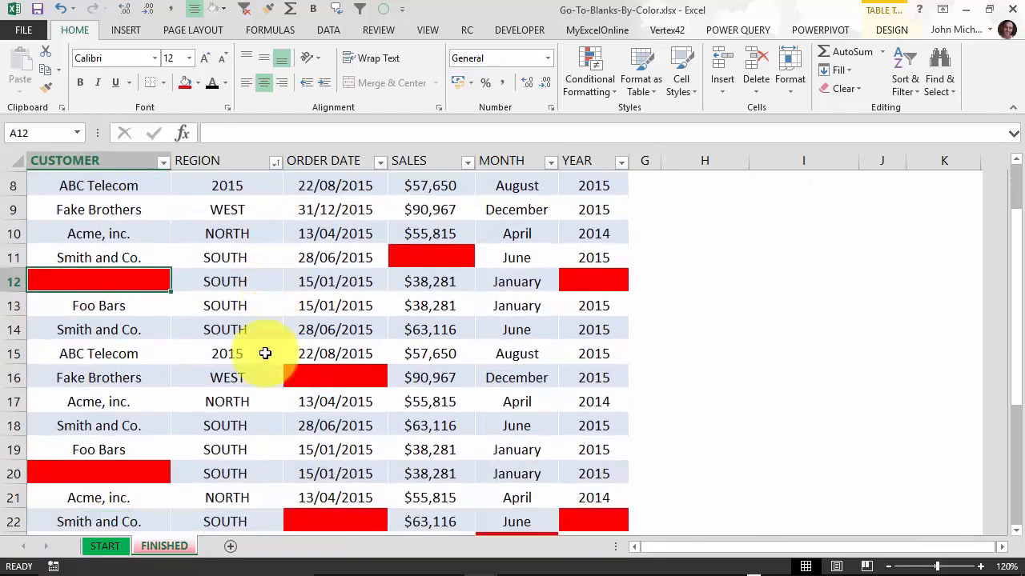
scroll(264, 354, "down", 3)
scroll(263, 351, "up", 6)
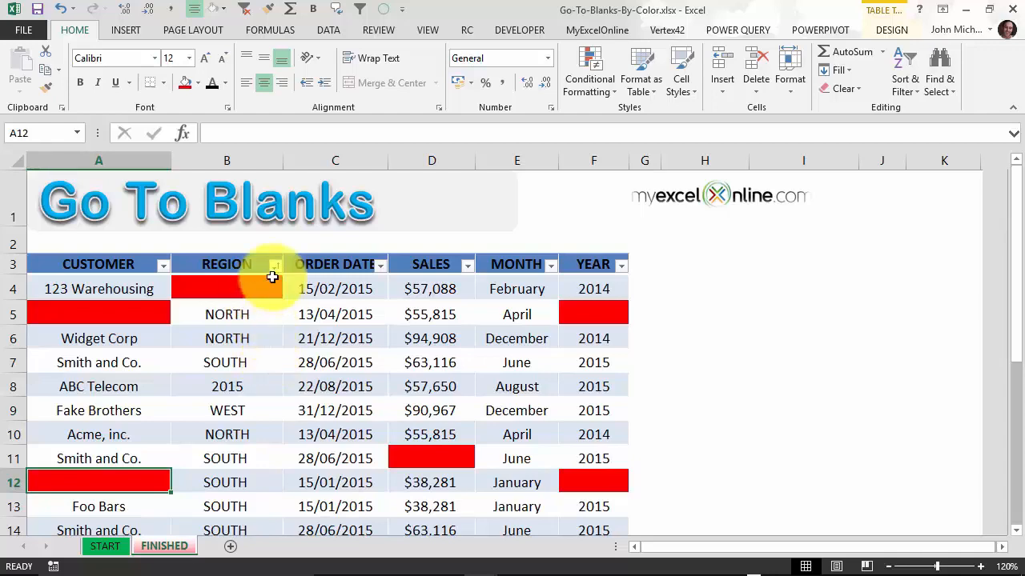
Step: Sort the CUSTOMER column by the red fill so its blank cells rise to the top
left_click(162, 265)
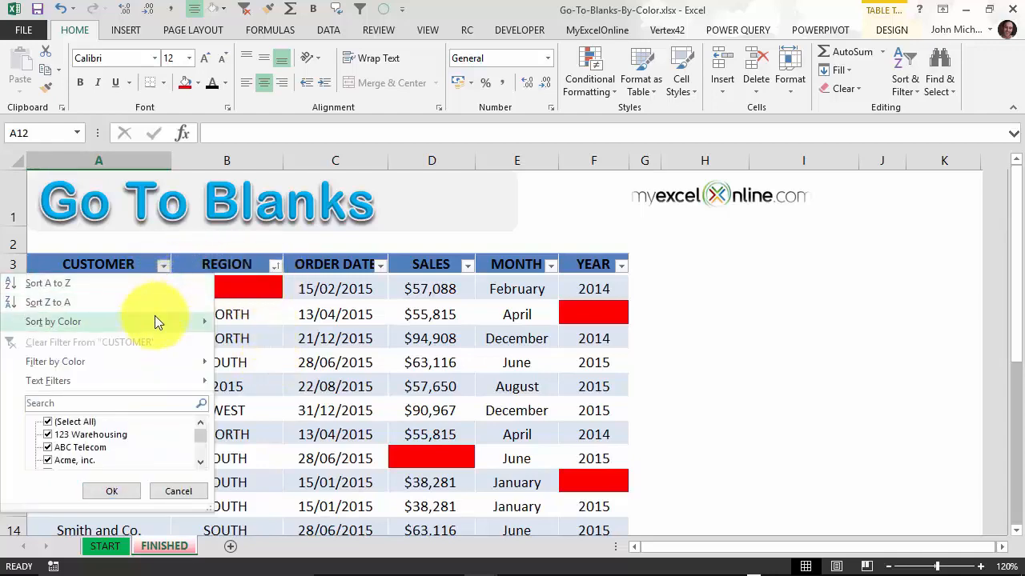
mouse_move(154, 316)
left_click(245, 341)
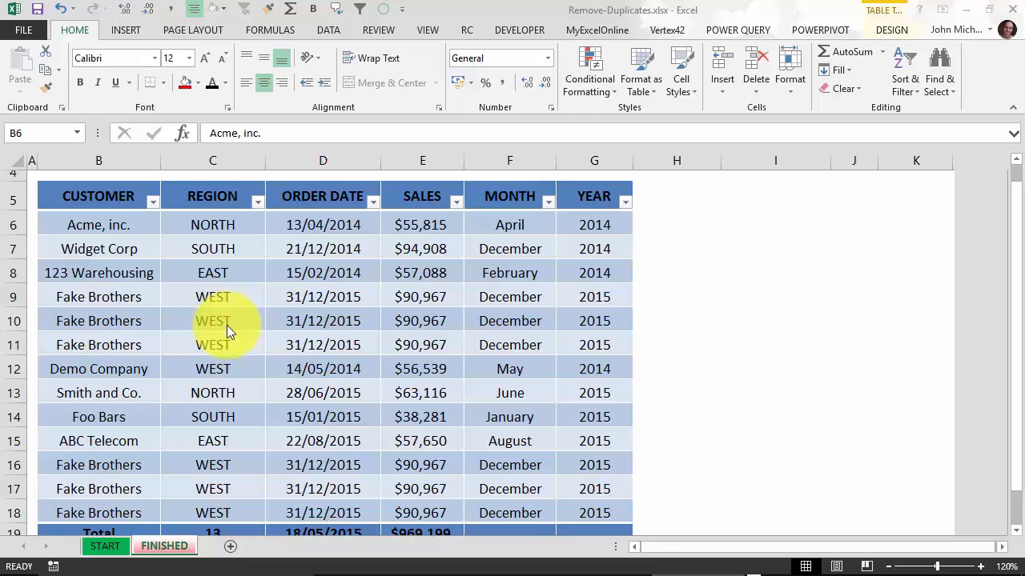
Step: Scroll through the sales table to inspect the repeated Fake Brothers WEST rows
scroll(264, 316, "down", 1)
scroll(268, 313, "up", 1)
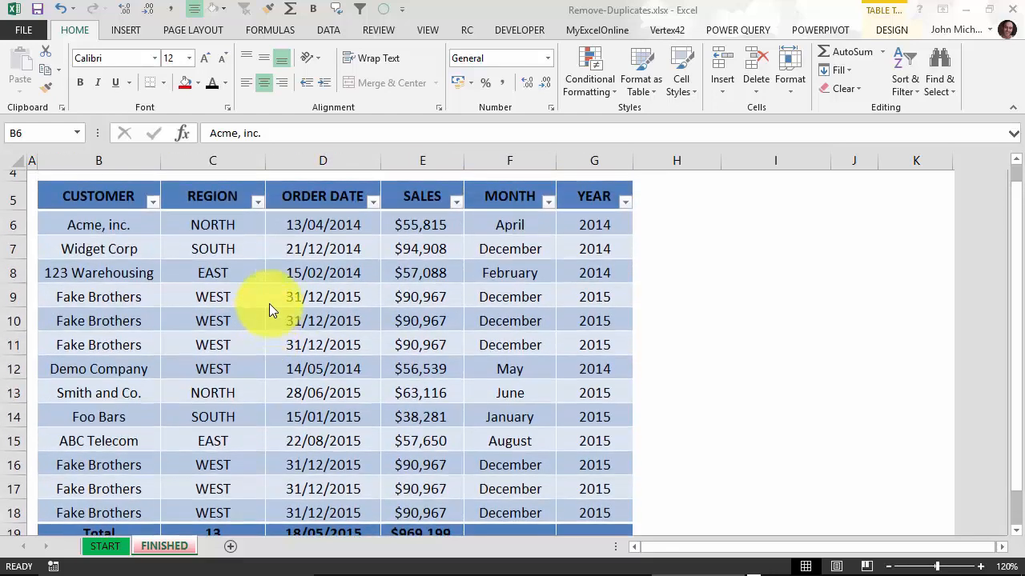
scroll(258, 290, "down", 3)
scroll(269, 270, "up", 2)
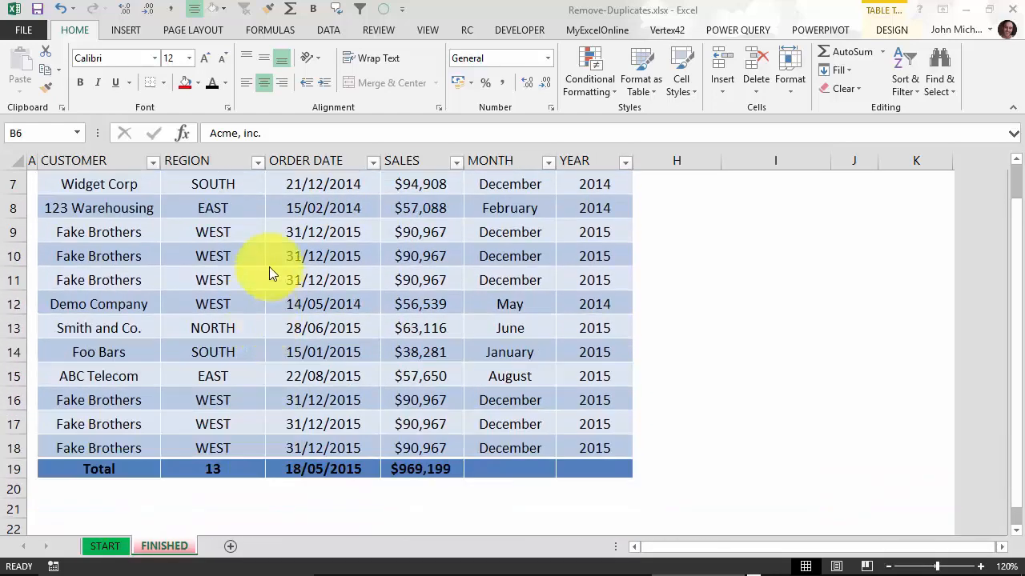
scroll(266, 252, "down", 2)
scroll(267, 263, "up", 1)
scroll(268, 266, "up", 2)
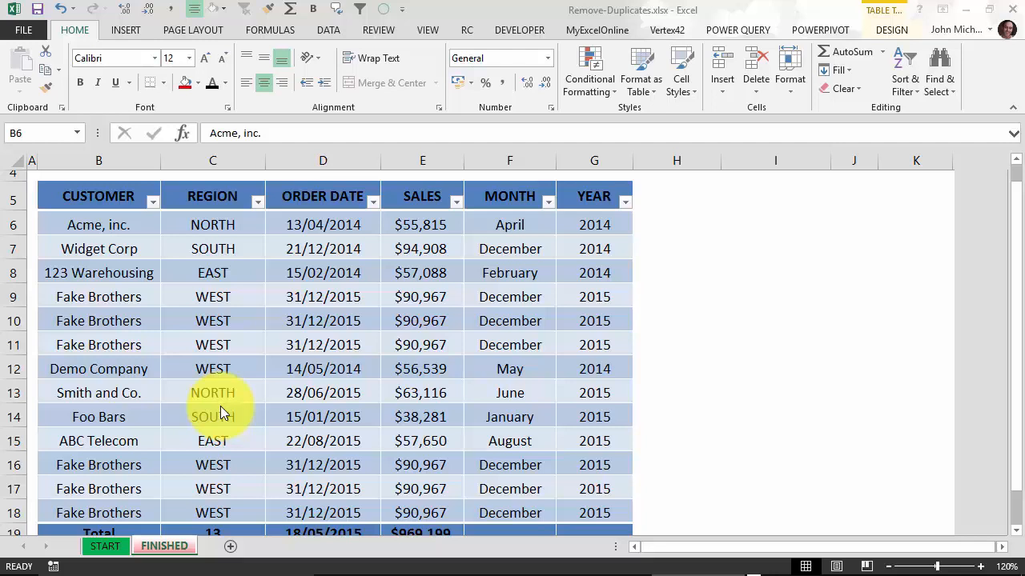
Step: Select a cell inside Table13 and show its Table Tools Design ribbon
left_click(422, 277)
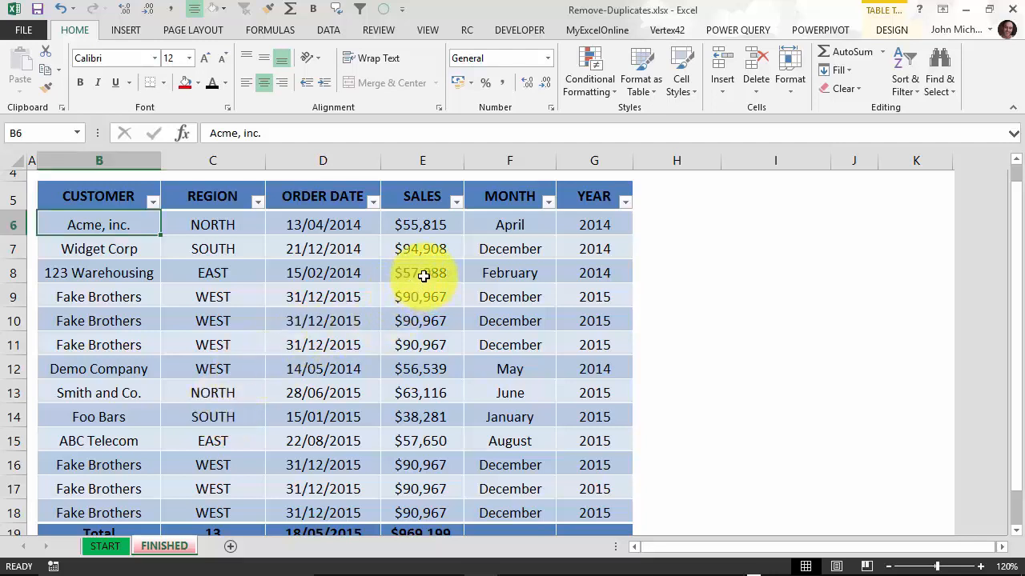
left_click(422, 276)
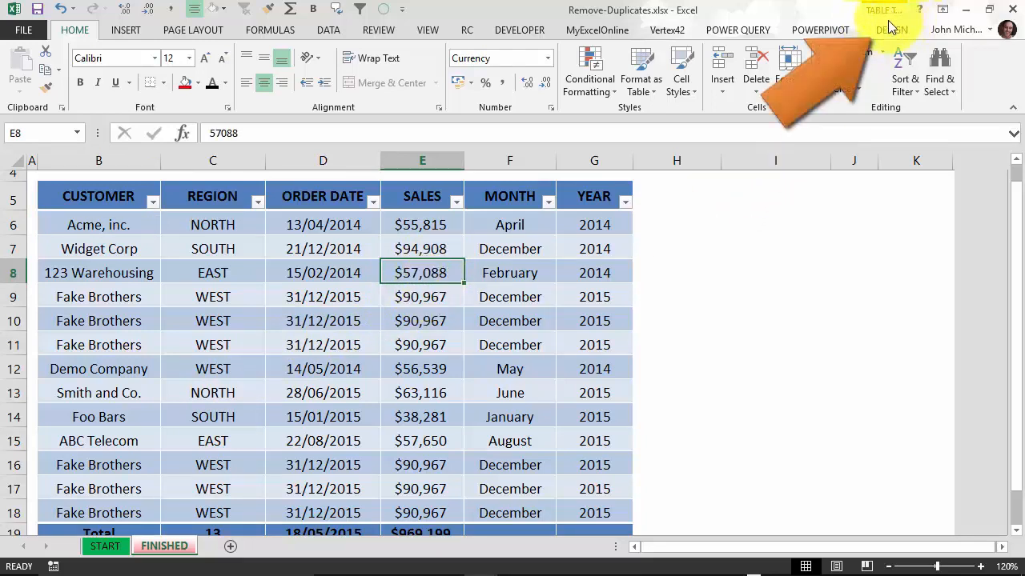
left_click(788, 246)
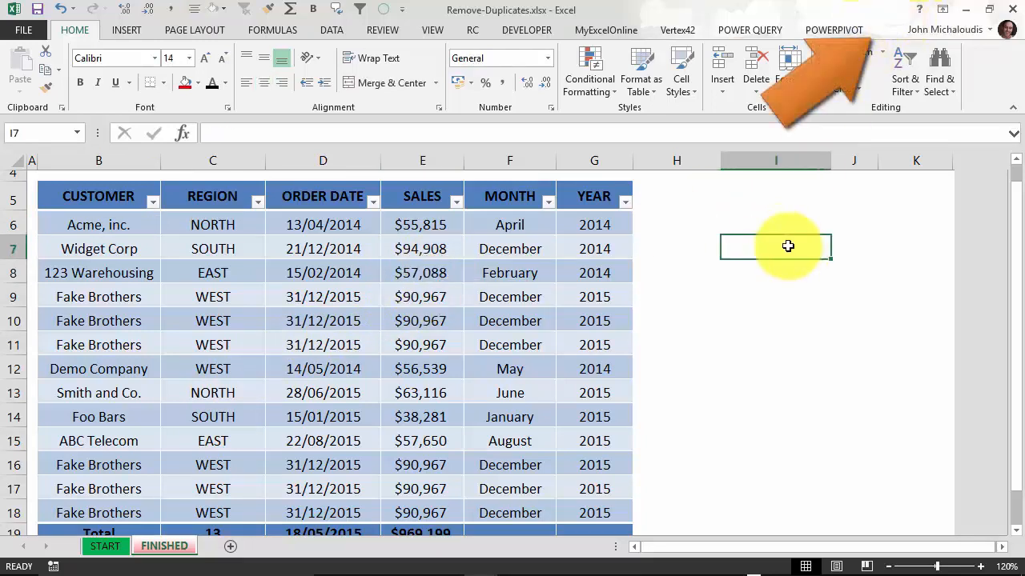
left_click(479, 257)
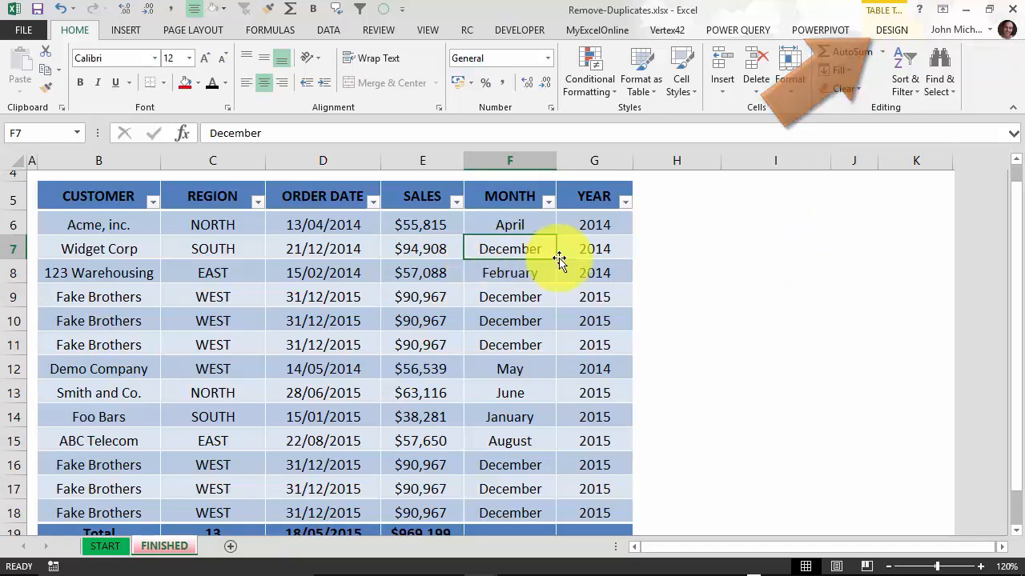
left_click(892, 32)
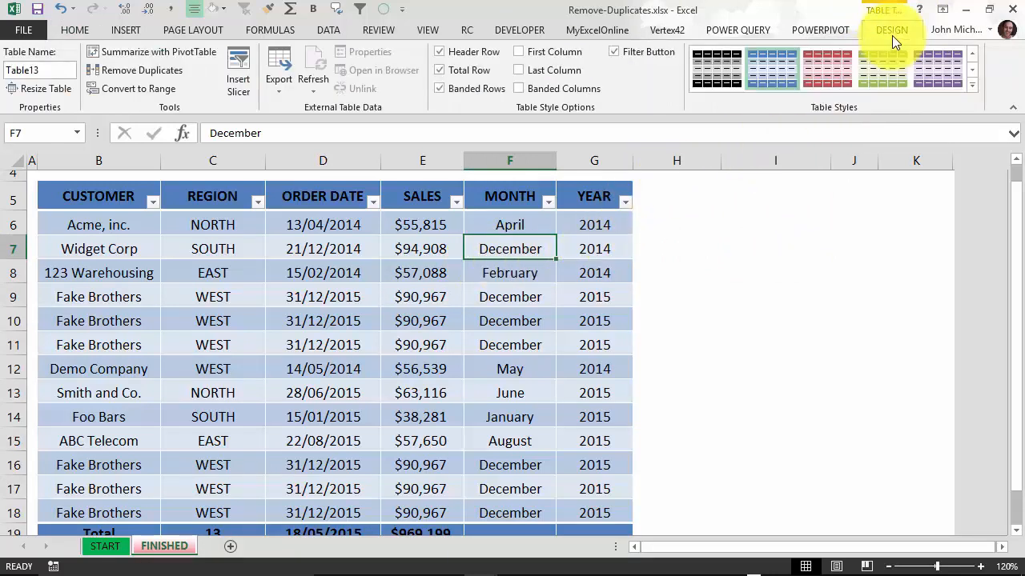
Step: Remove duplicates using only the CUSTOMER column, dropping 5 rows and leaving 8 unique
left_click(152, 71)
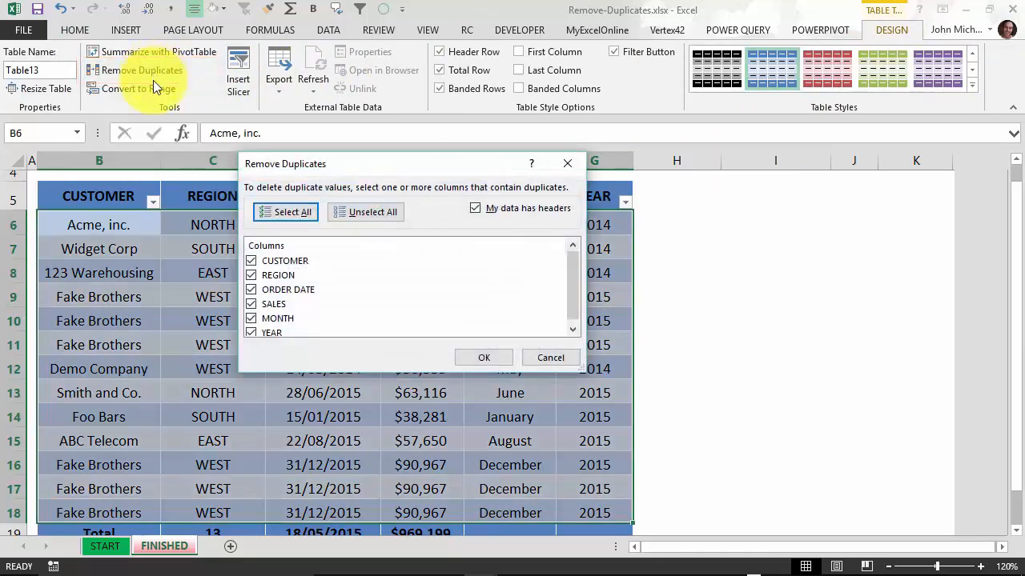
left_click(366, 212)
left_click_drag(380, 160, 461, 109)
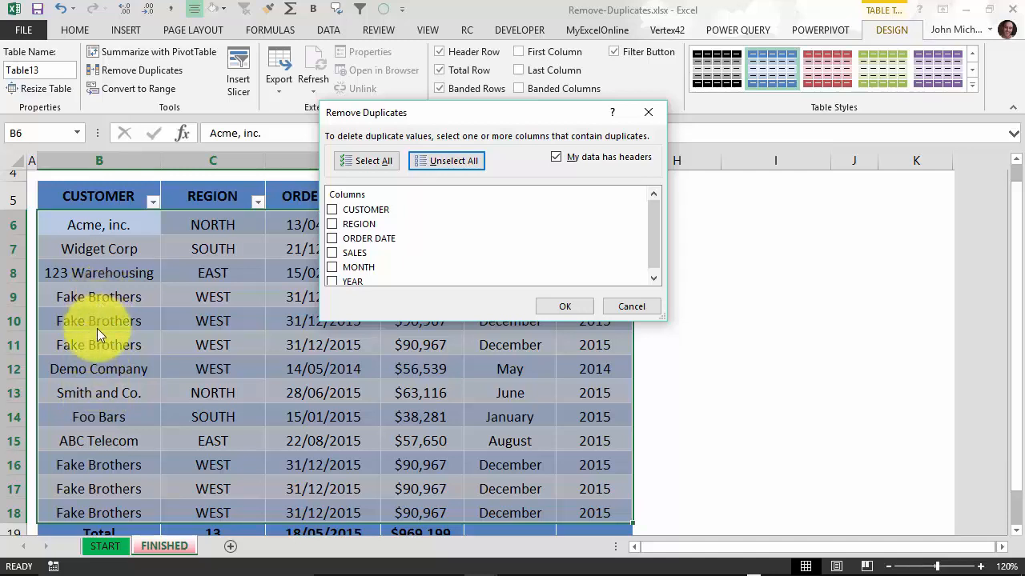
left_click_drag(455, 119, 544, 164)
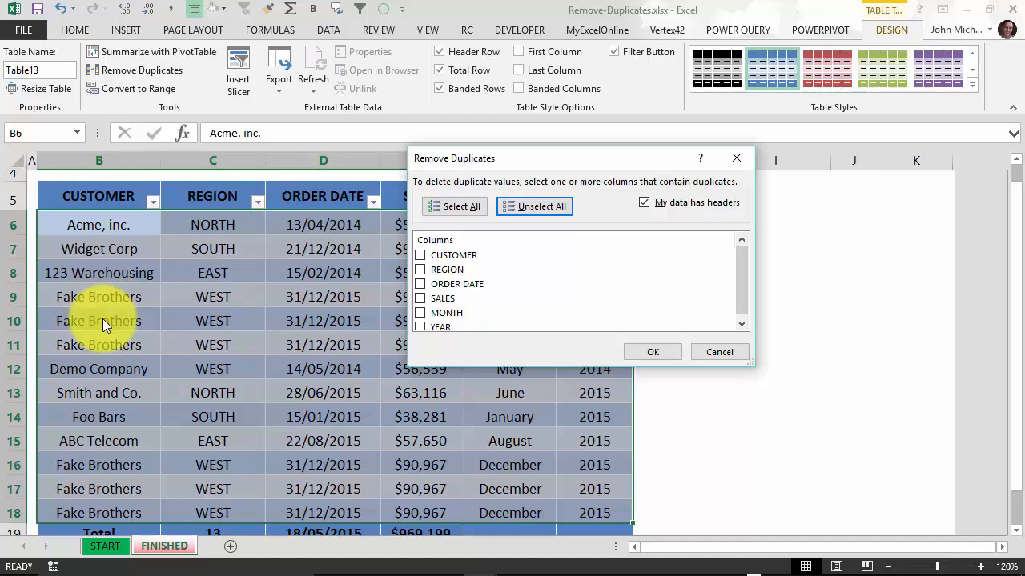
left_click(420, 255)
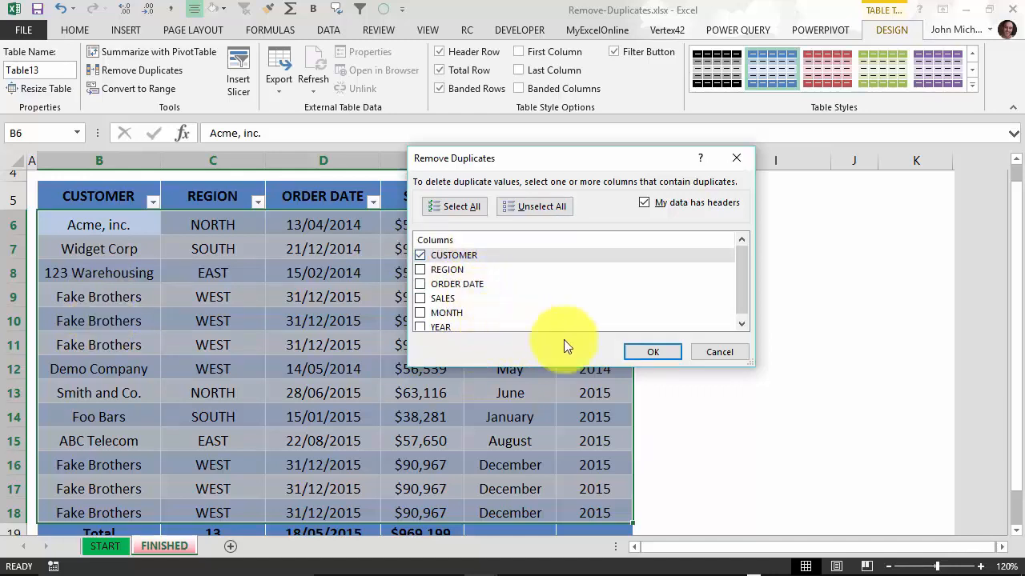
left_click(650, 353)
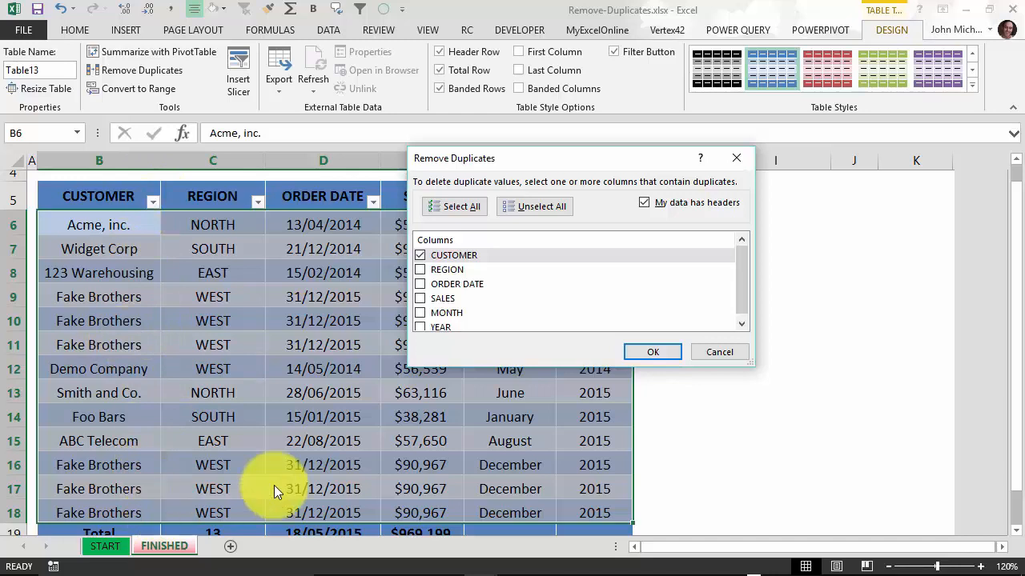
left_click(652, 354)
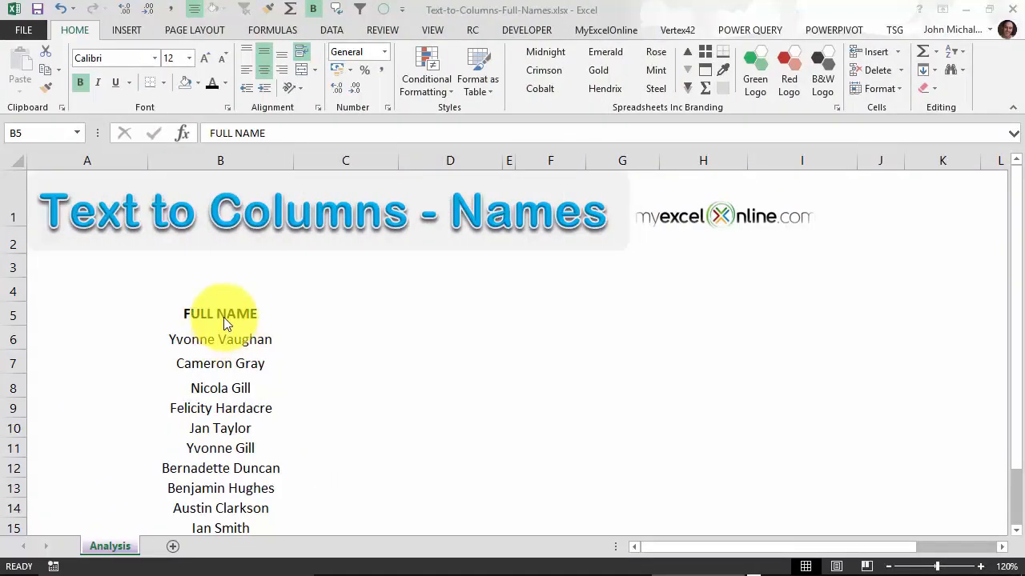
Step: Select the ten full names in B6:B15 and launch Text to Columns from the DATA tab
scroll(223, 330, "down", 1)
scroll(229, 293, "up", 1)
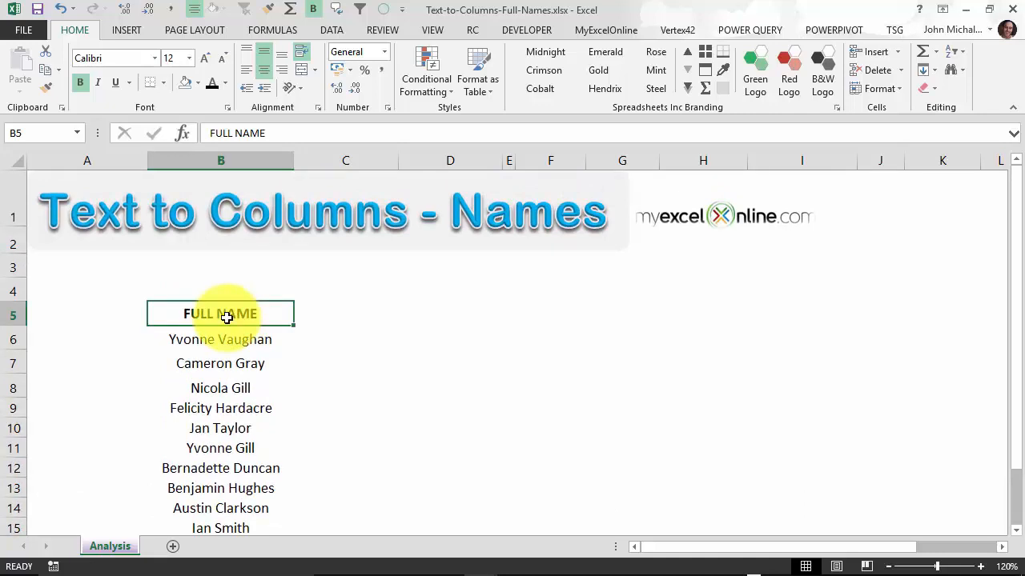
key("ctrl+shift+Down")
left_click(239, 328)
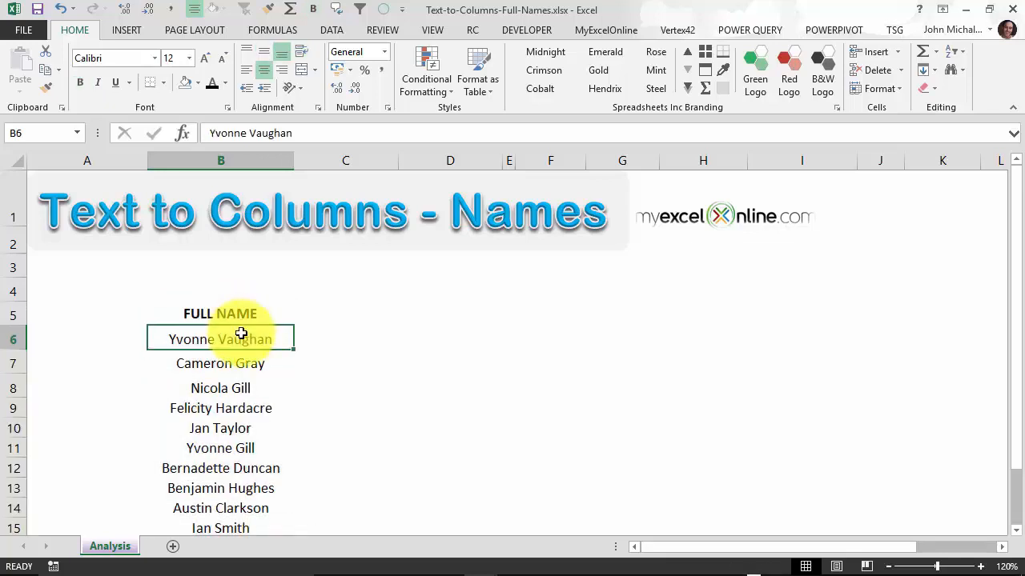
left_click_drag(238, 328, 238, 478)
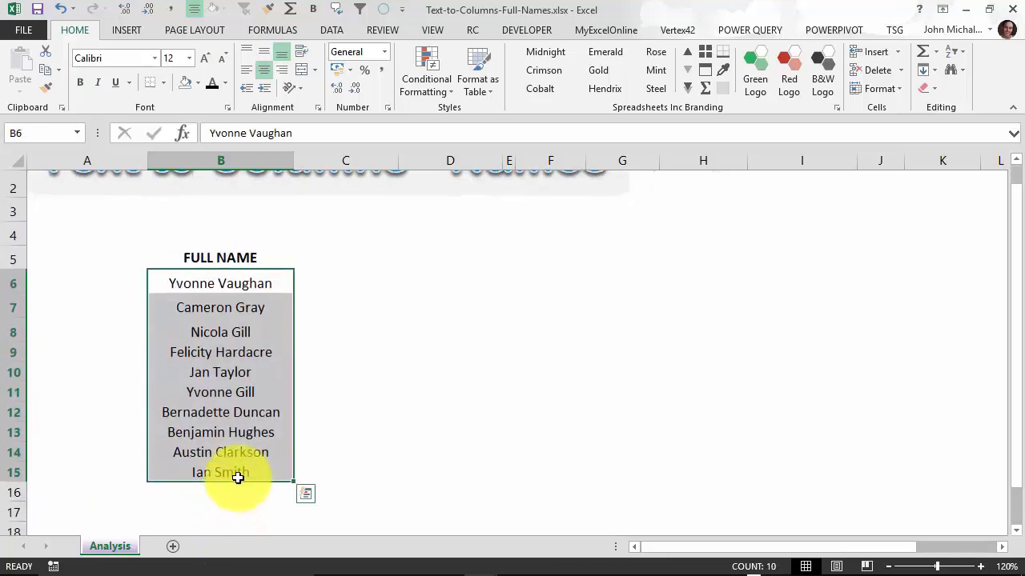
left_click(339, 32)
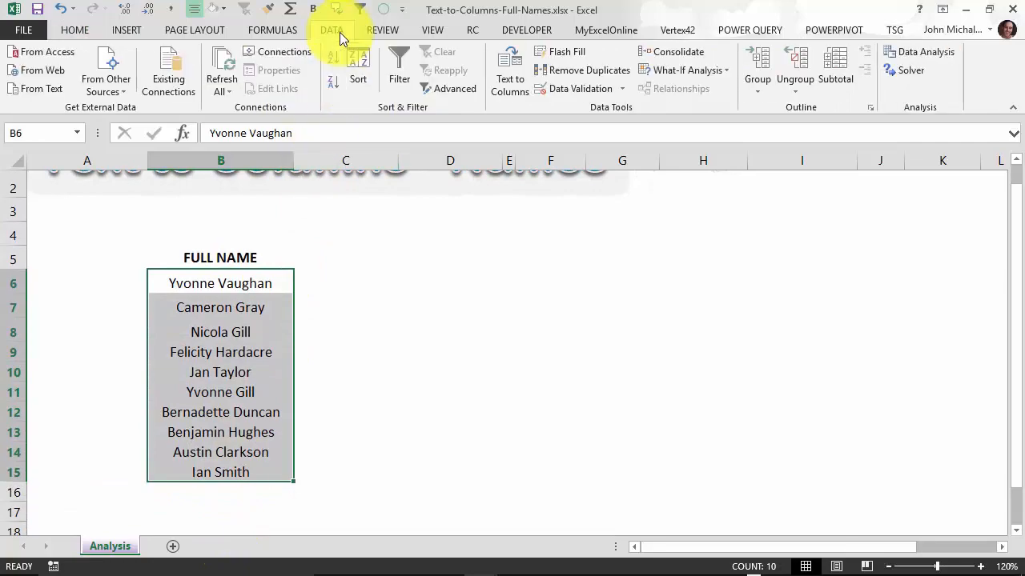
left_click(509, 69)
left_click_drag(620, 128, 382, 75)
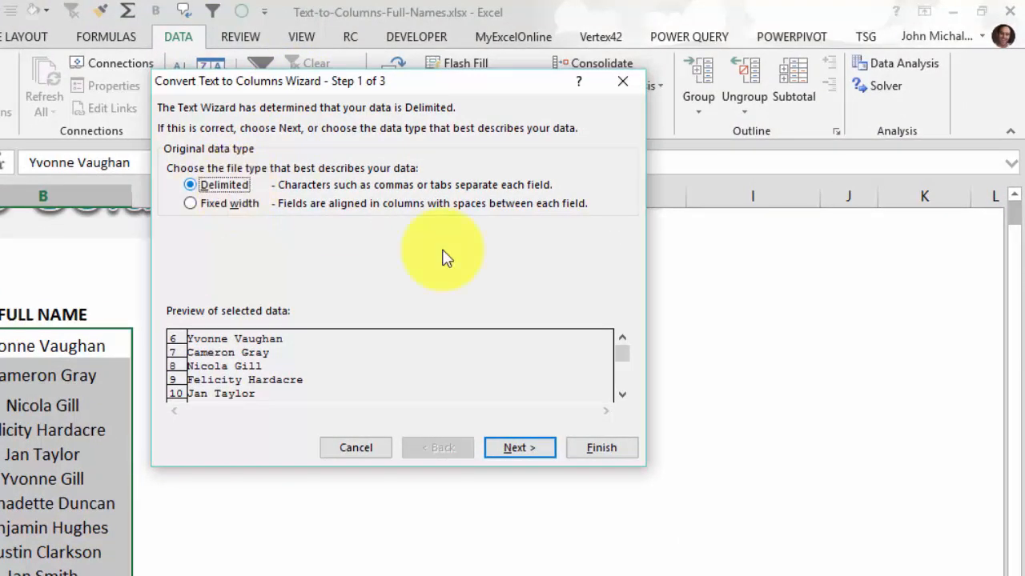
Step: Split the names at the space delimiter so surnames like Vaughan and Gray fill column C
left_click(520, 451)
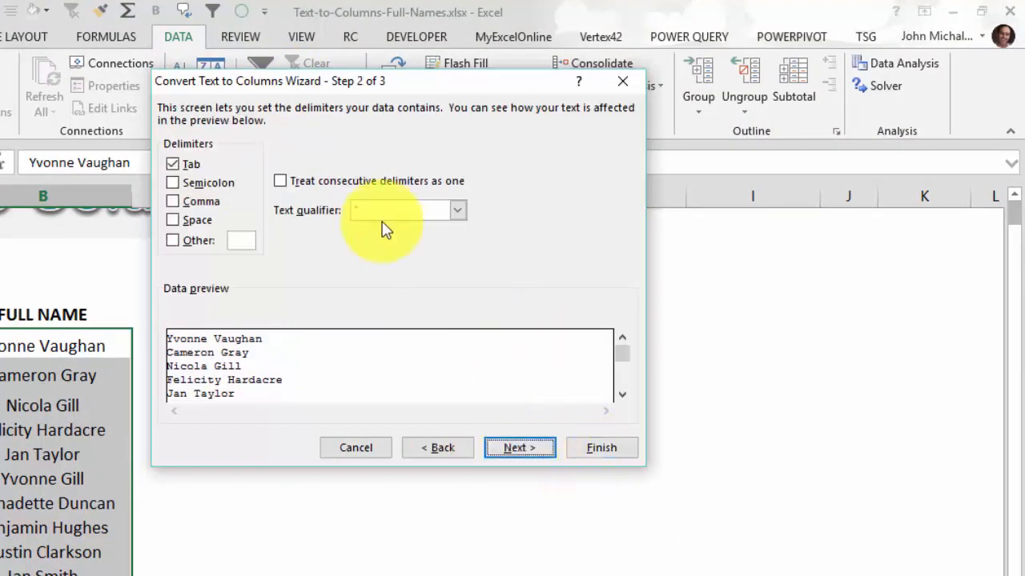
left_click(184, 220)
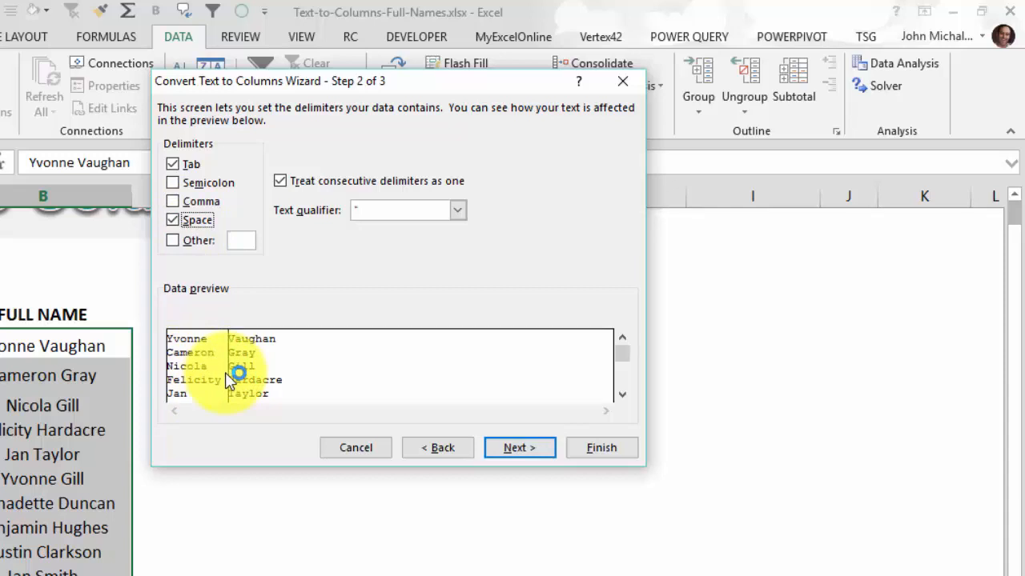
left_click(544, 453)
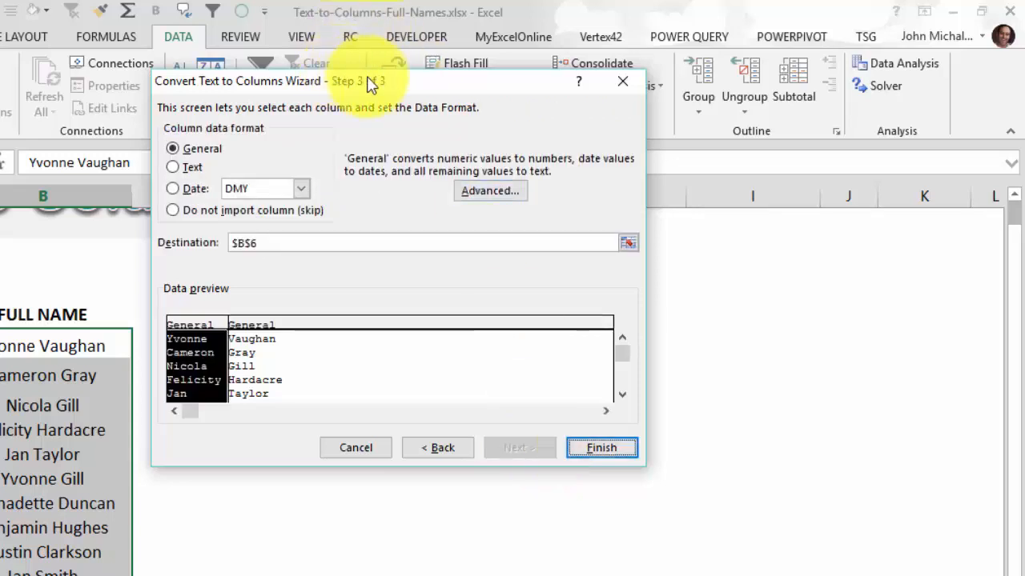
left_click_drag(366, 83, 496, 48)
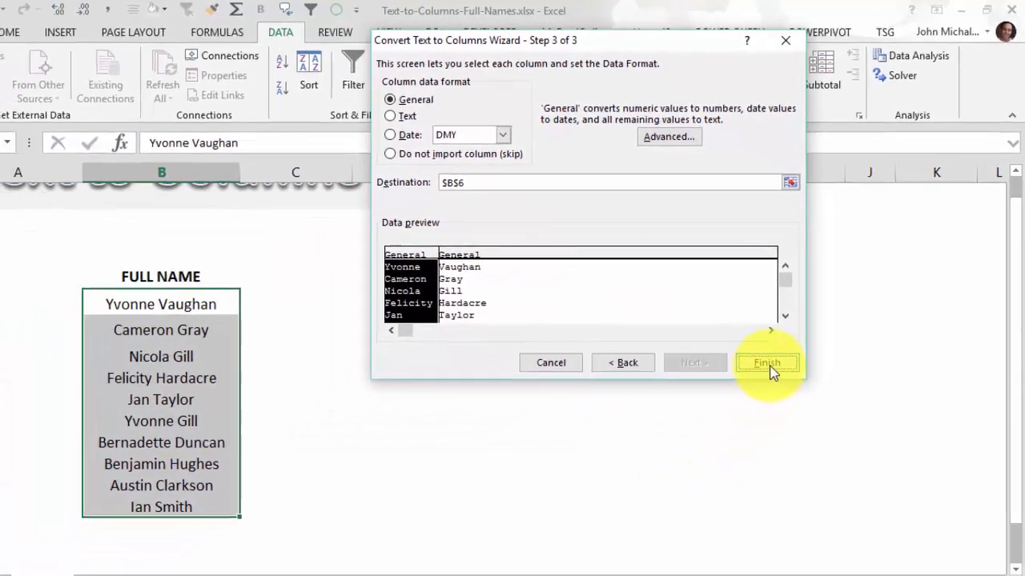
left_click(731, 413)
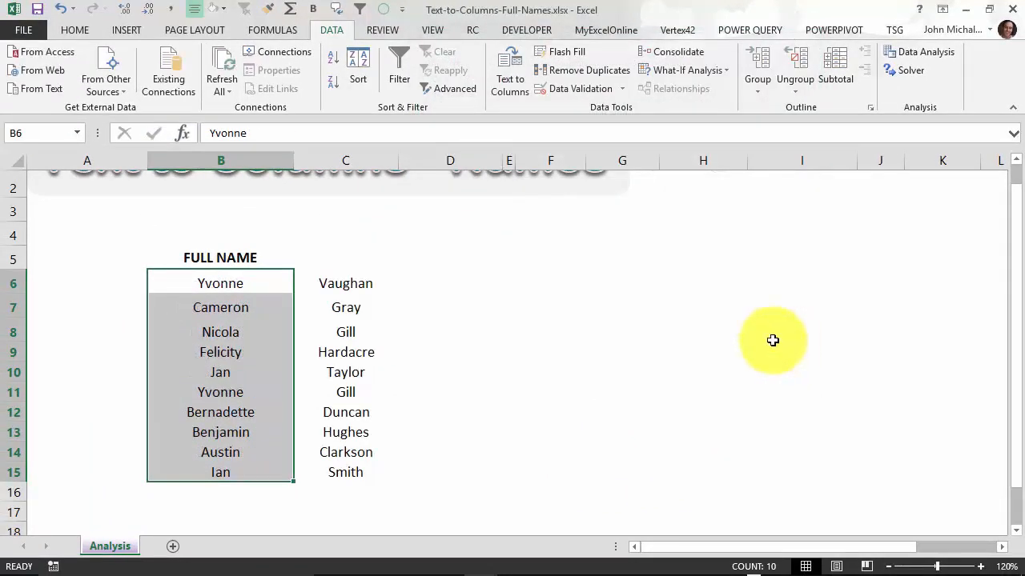
left_click(420, 284)
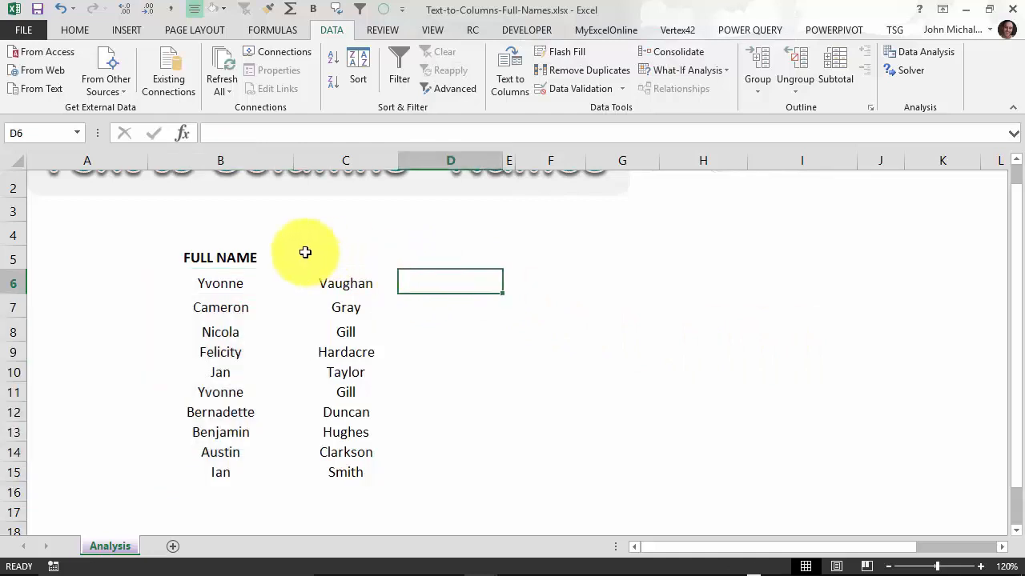
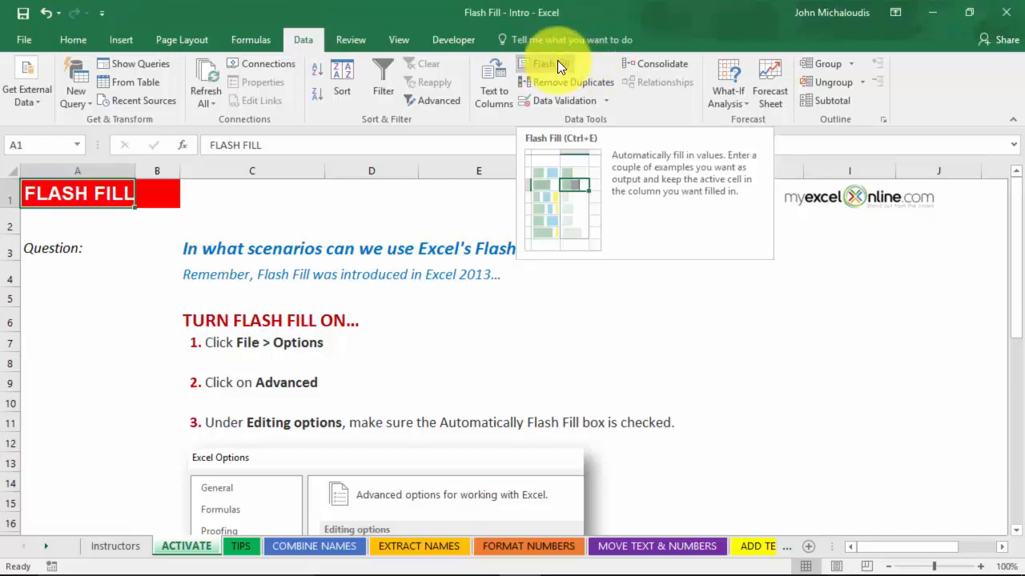
Step: Review the advanced editing options in Excel Options, then close the dialog
left_click(36, 42)
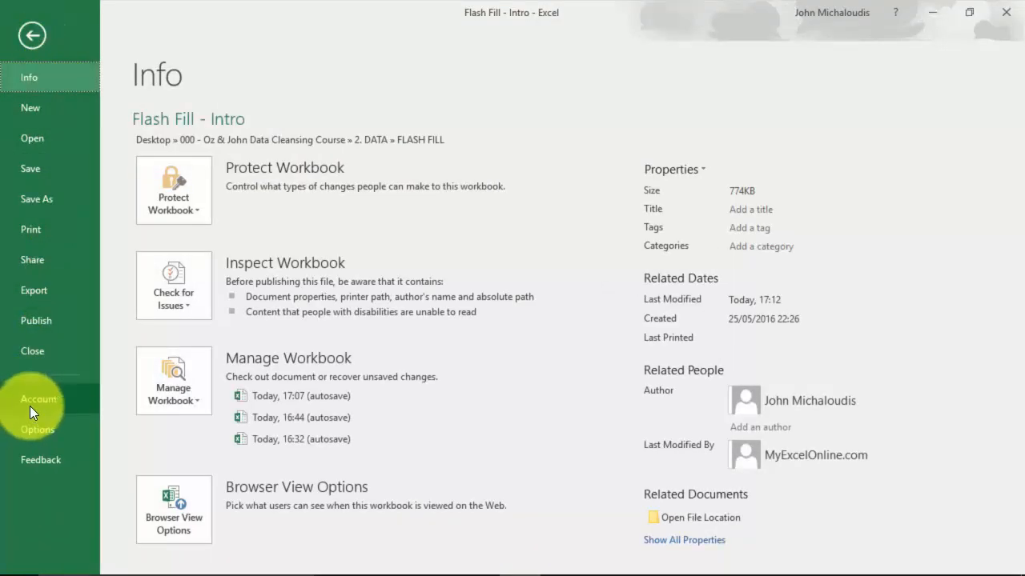
left_click(56, 428)
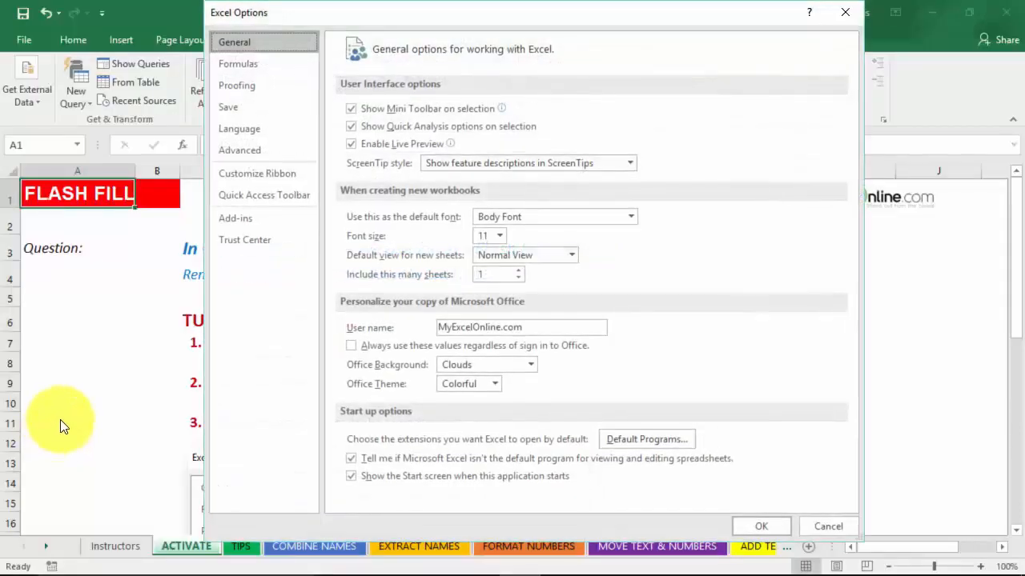
left_click(264, 148)
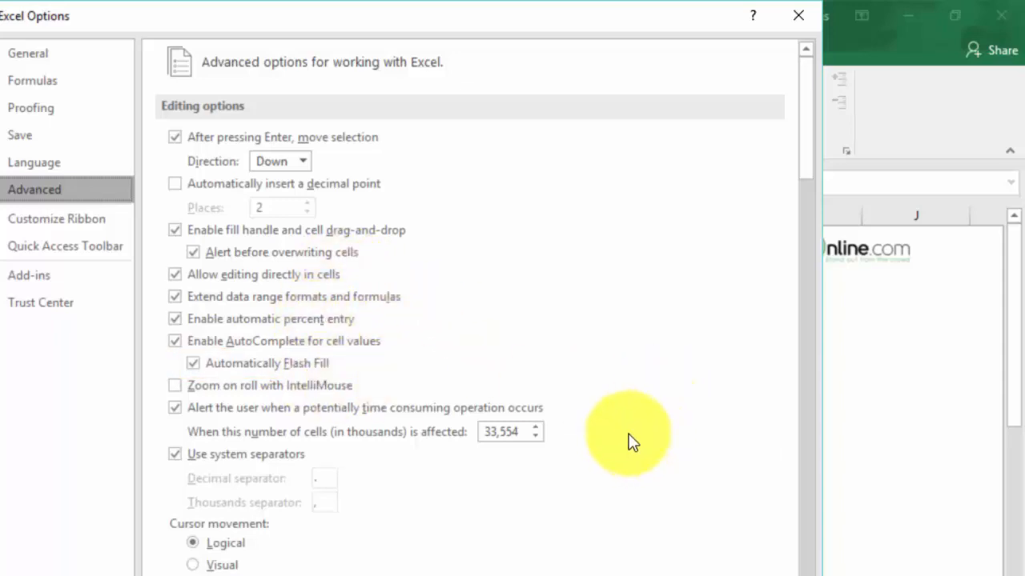
left_click(752, 532)
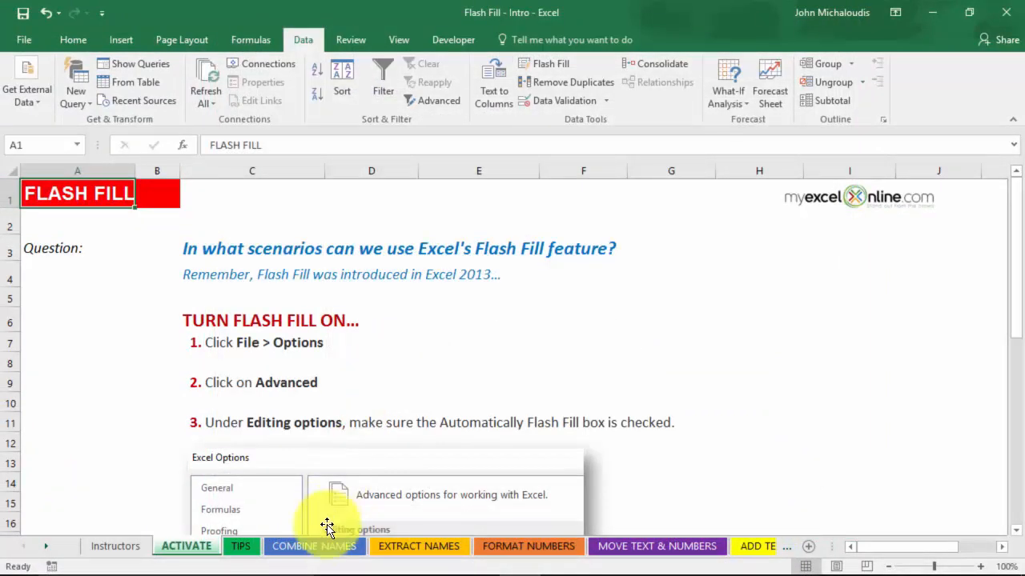
Step: On COMBINE NAMES, enter example full names 'John J Michaloudis' and 'Oz du Soleil' in F9:F10
left_click(293, 547)
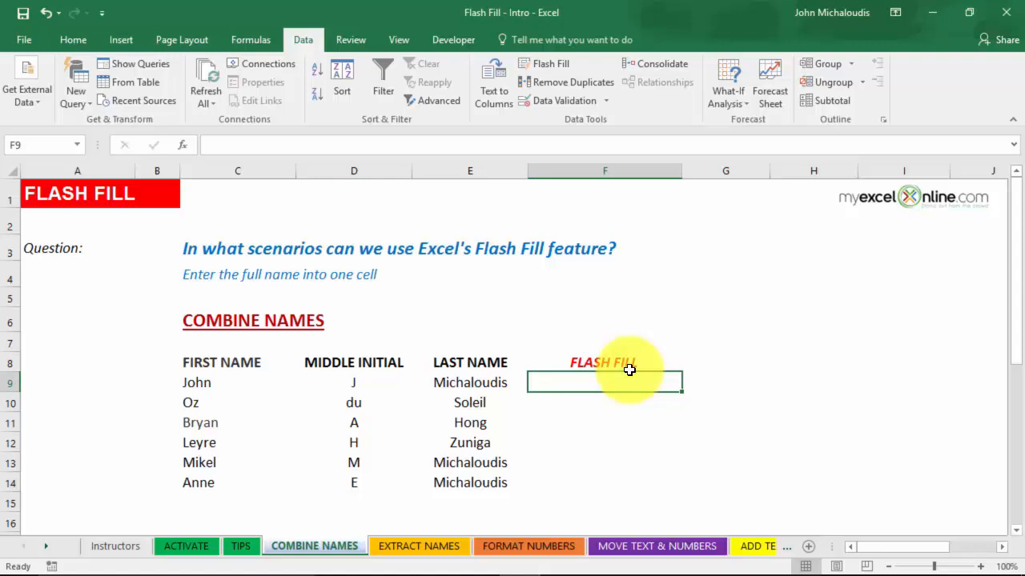
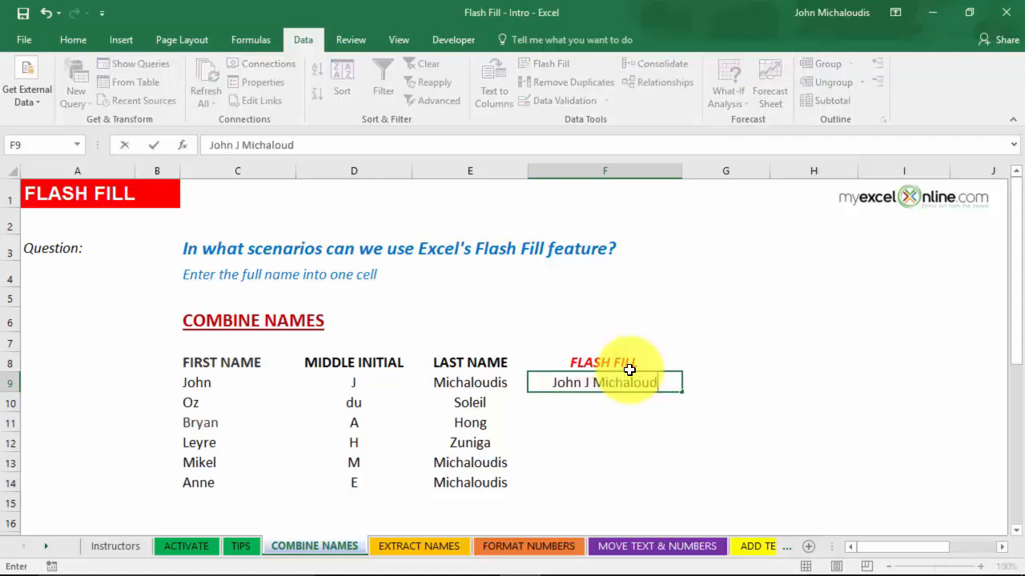
key("Return")
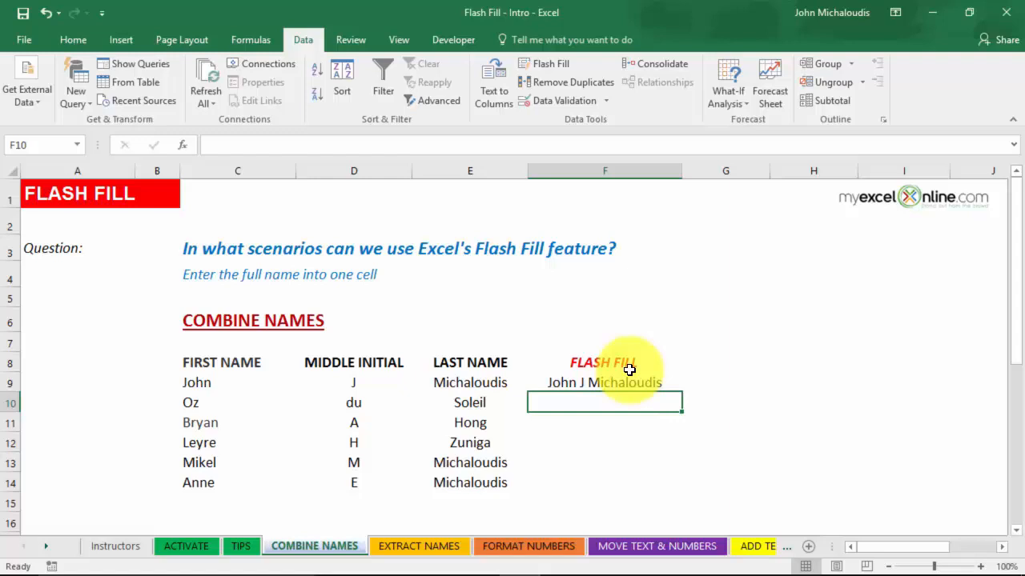
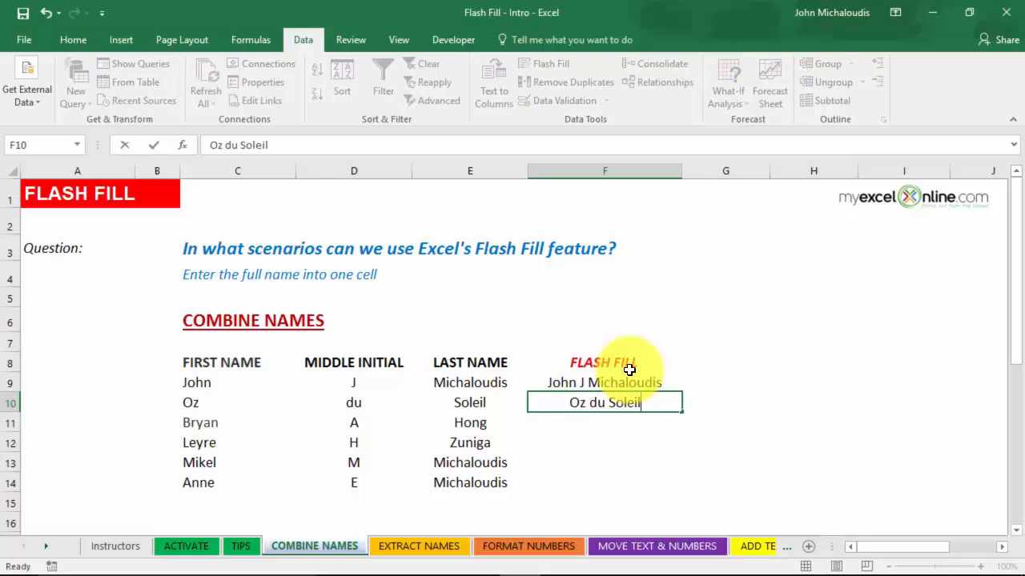
key("Return")
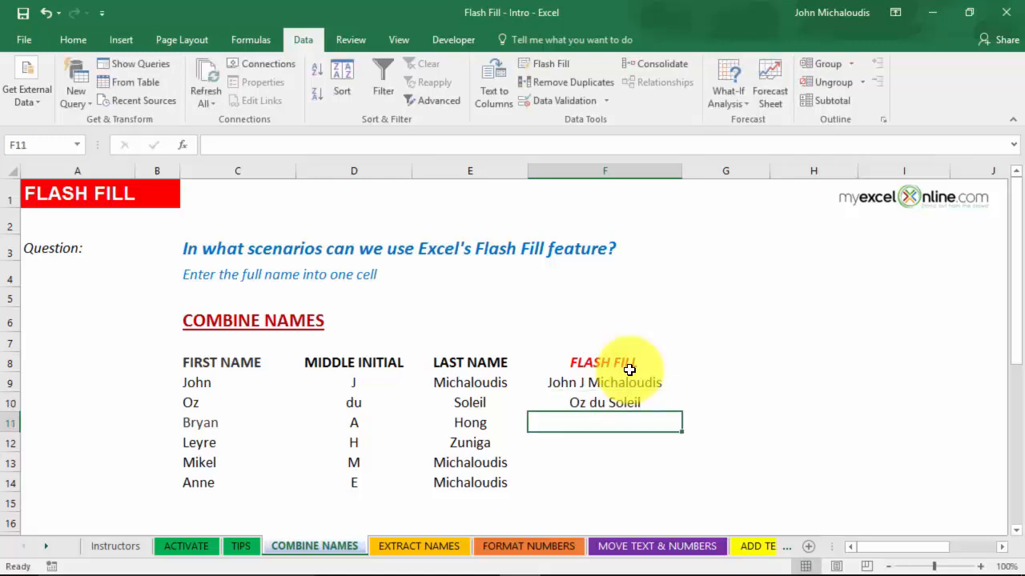
Step: Flash Fill the remaining full names into F11:F14 and check the results
left_click(551, 63)
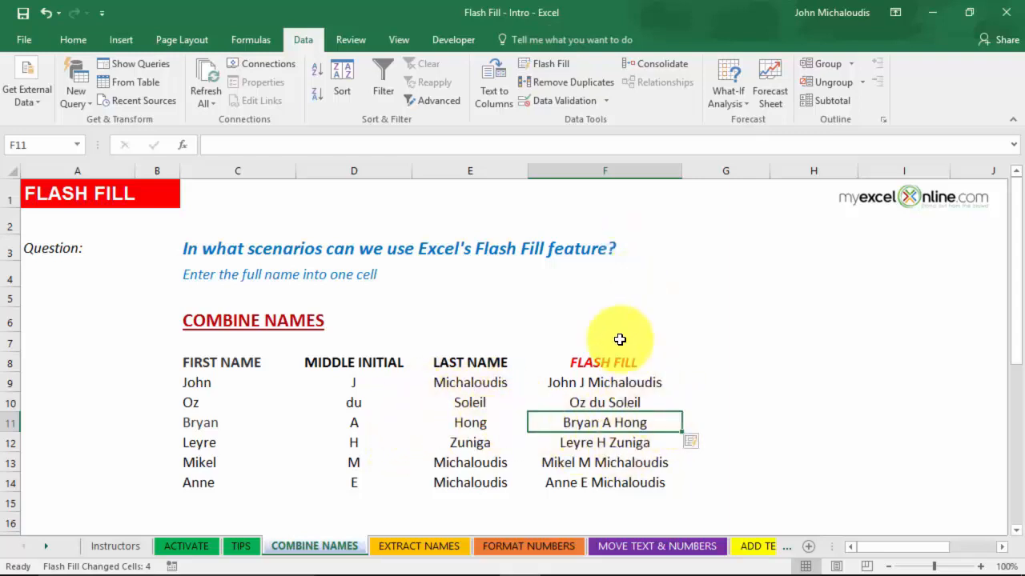
left_click(621, 446)
left_click(625, 466)
left_click(636, 482)
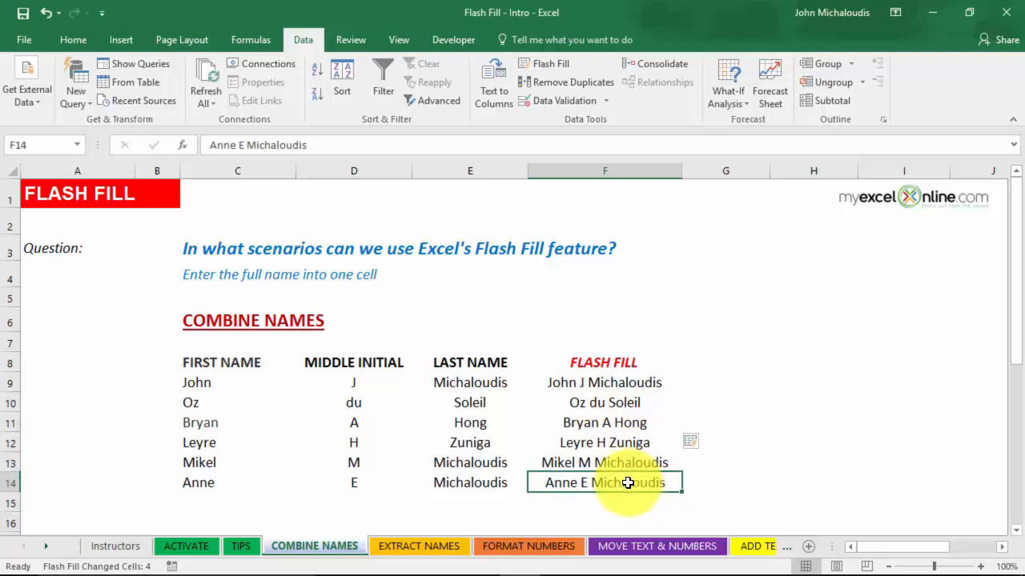
left_click(432, 547)
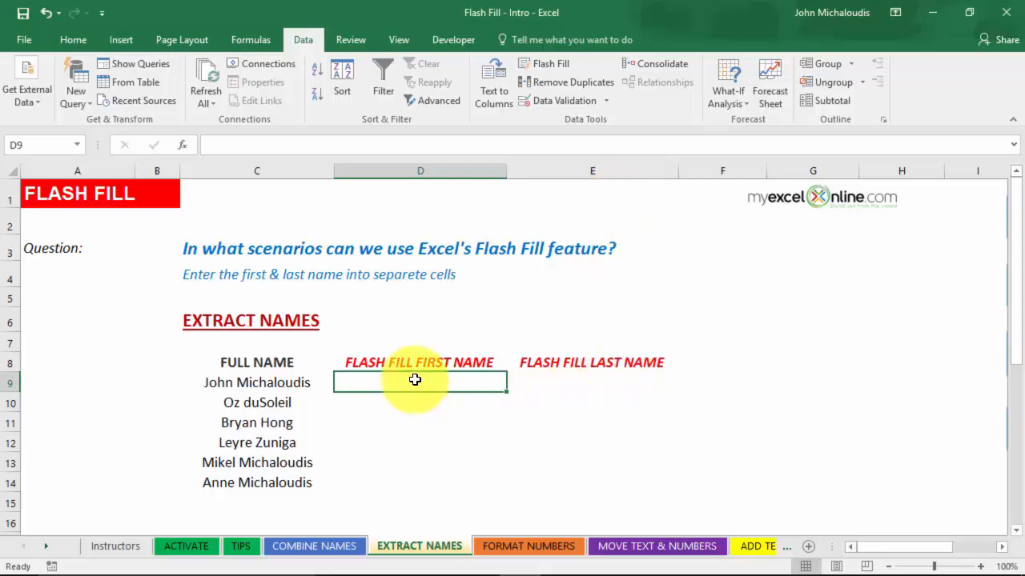
Step: Enter first-name examples 'John' and 'Oz' and accept the suggested first names for the remaining rows
type("John")
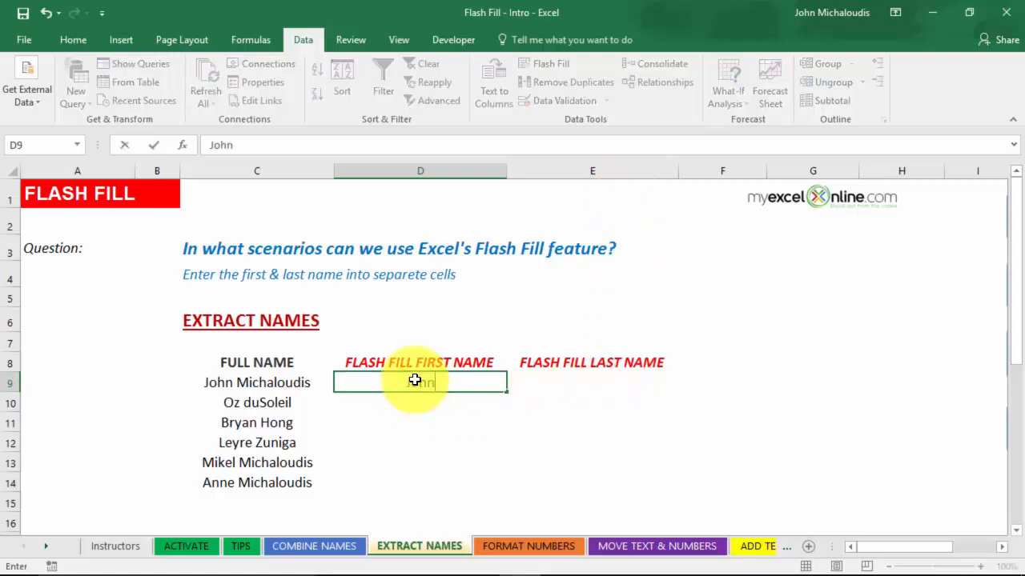
key("Return")
type("Oz")
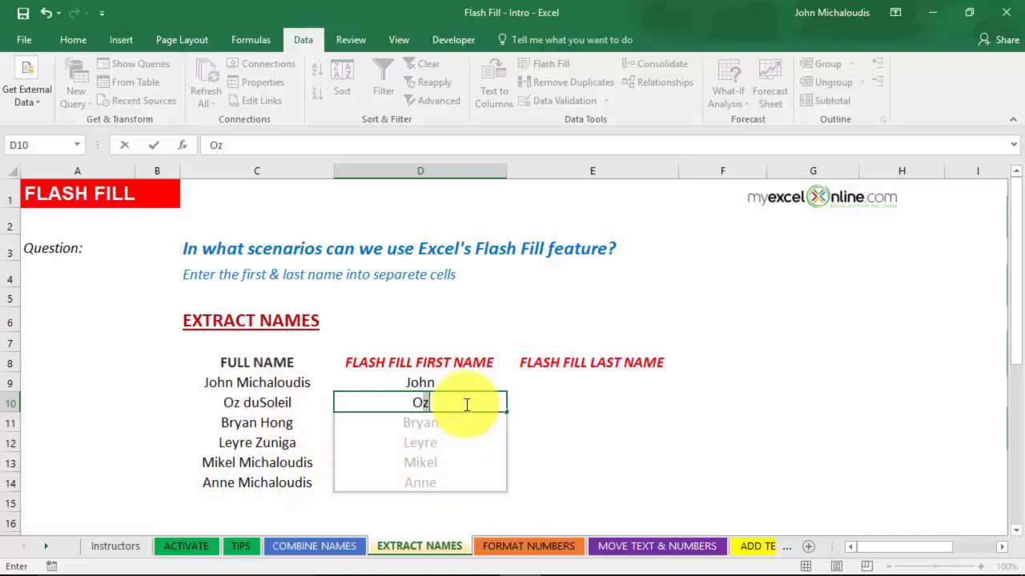
key("Return")
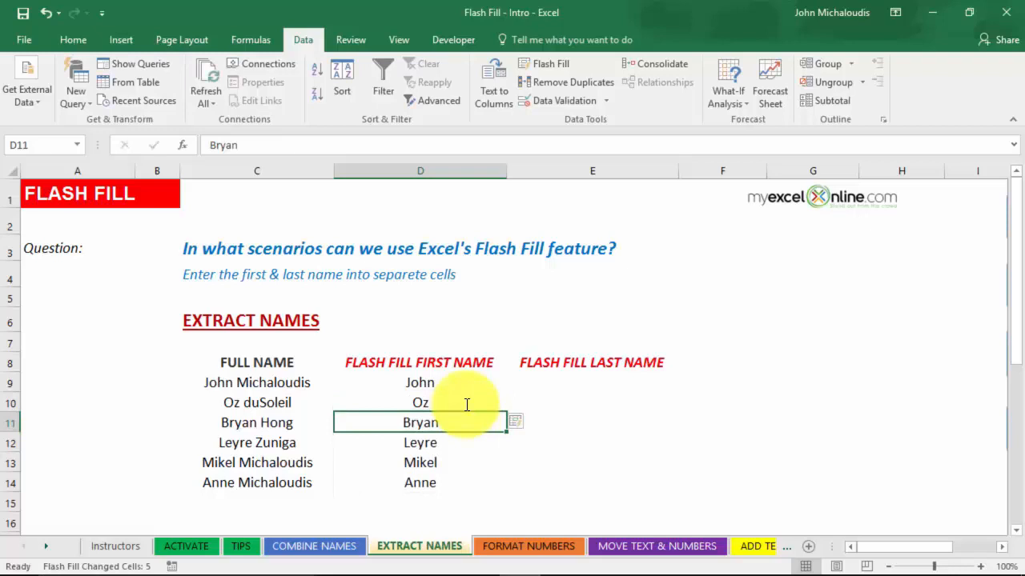
Step: Try the Flash Fill options menu, then undo and redo the first-name fill
left_click(532, 423)
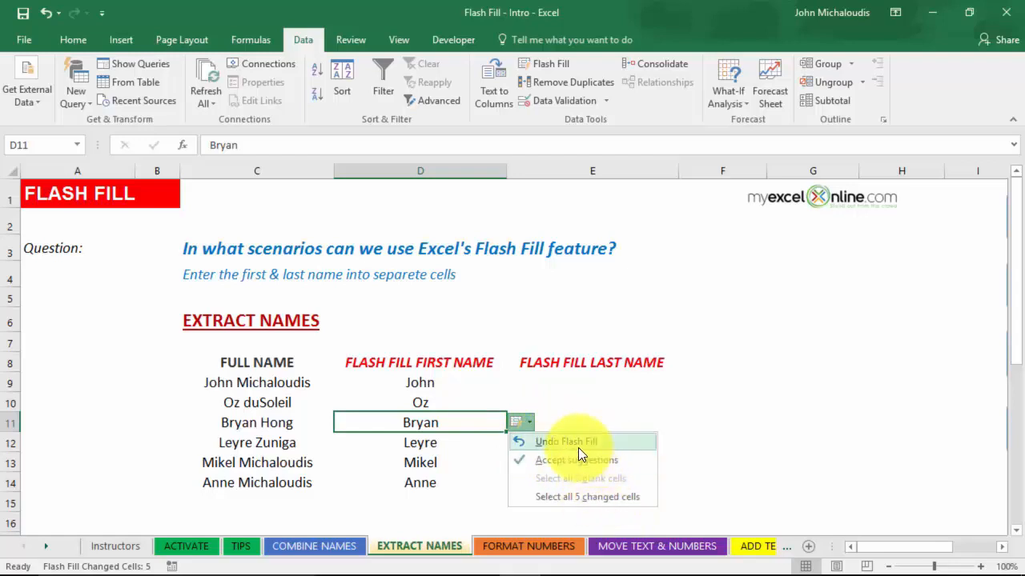
left_click(580, 406)
key("ctrl+z")
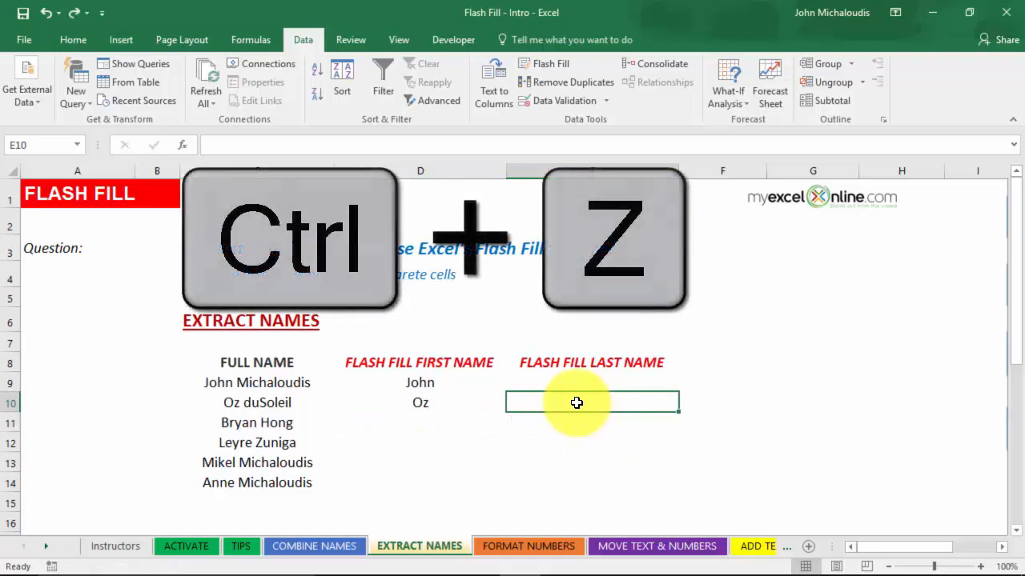
key("ctrl+y")
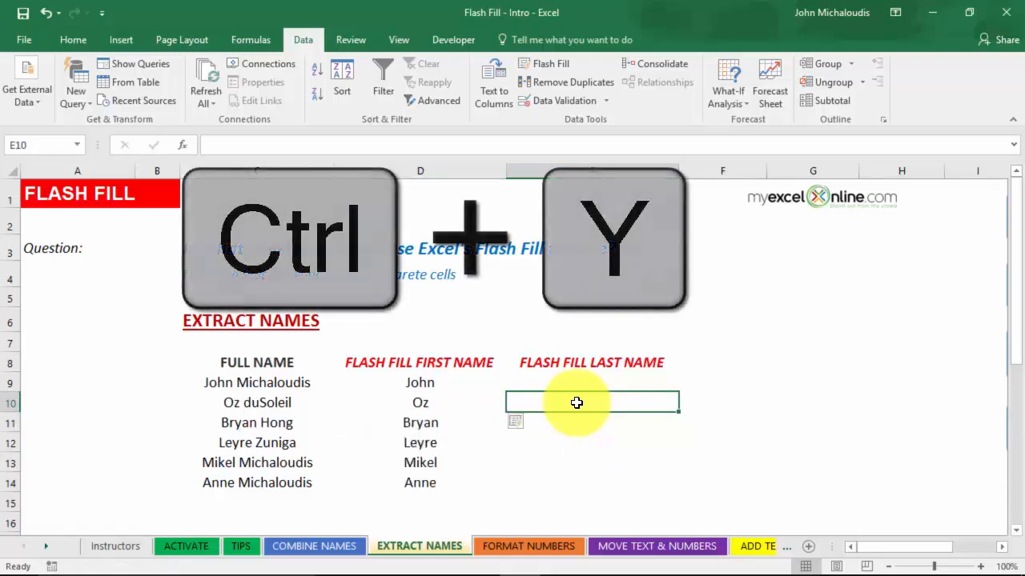
left_click(576, 381)
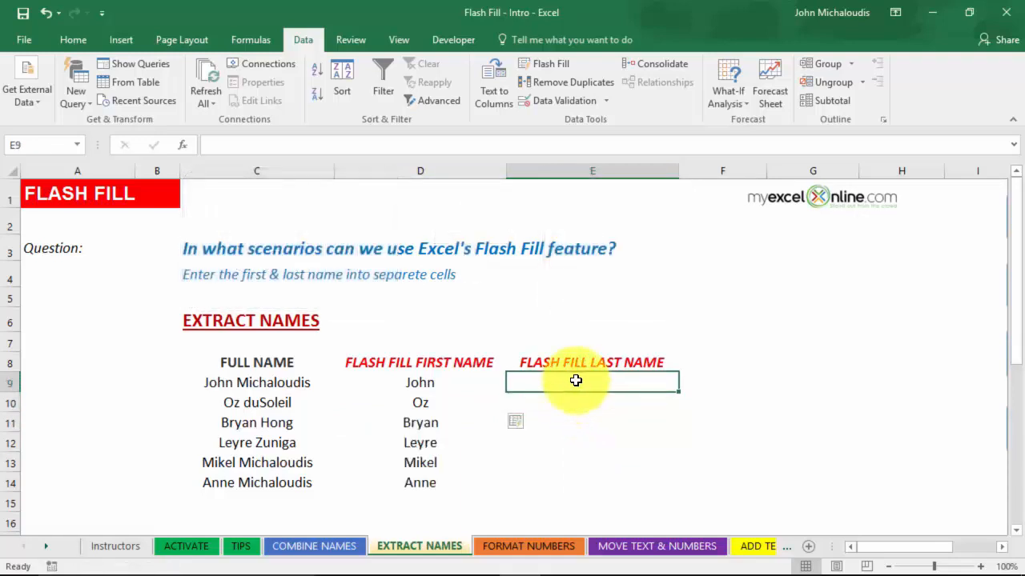
Step: Flash Fill the last names with Ctrl+E from the example 'Michaloudis' in E9
type("Mich")
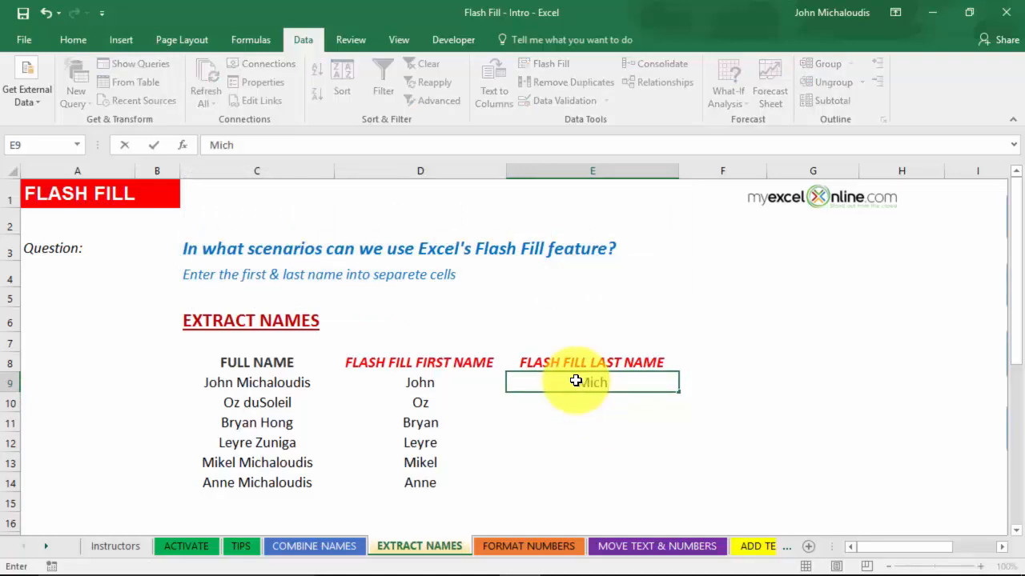
type("aloudis")
key("Return")
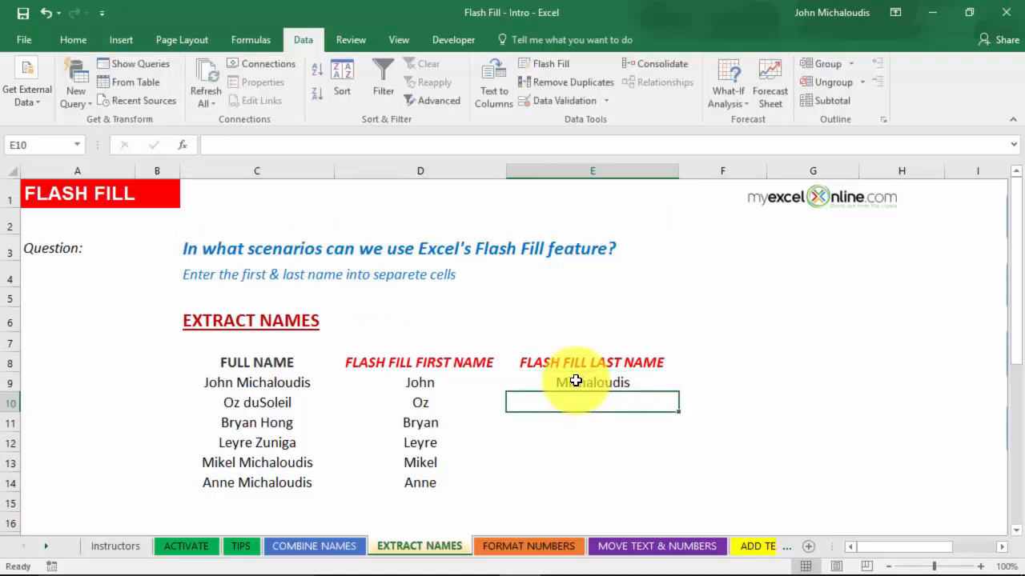
key("ctrl+e")
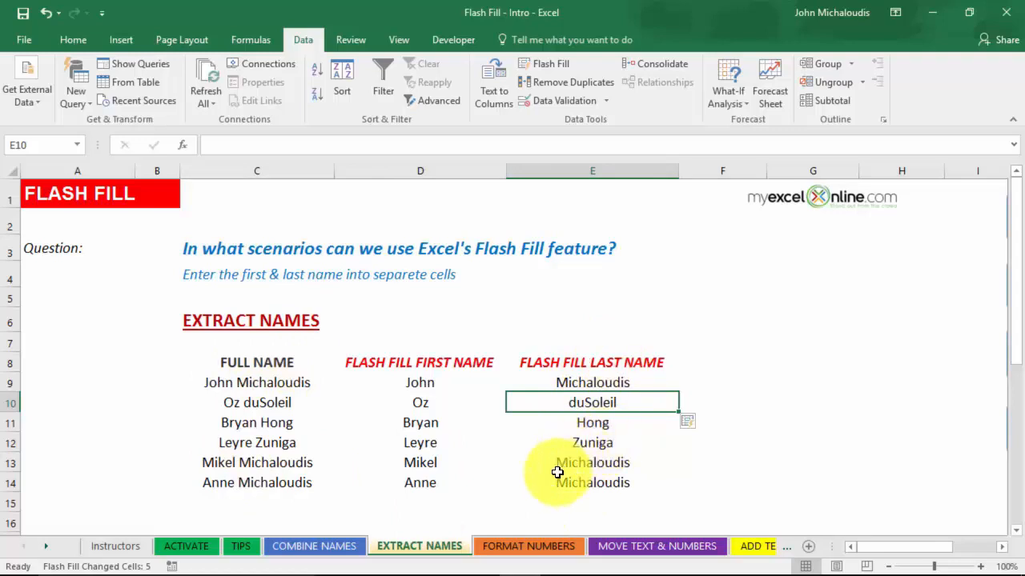
left_click(543, 546)
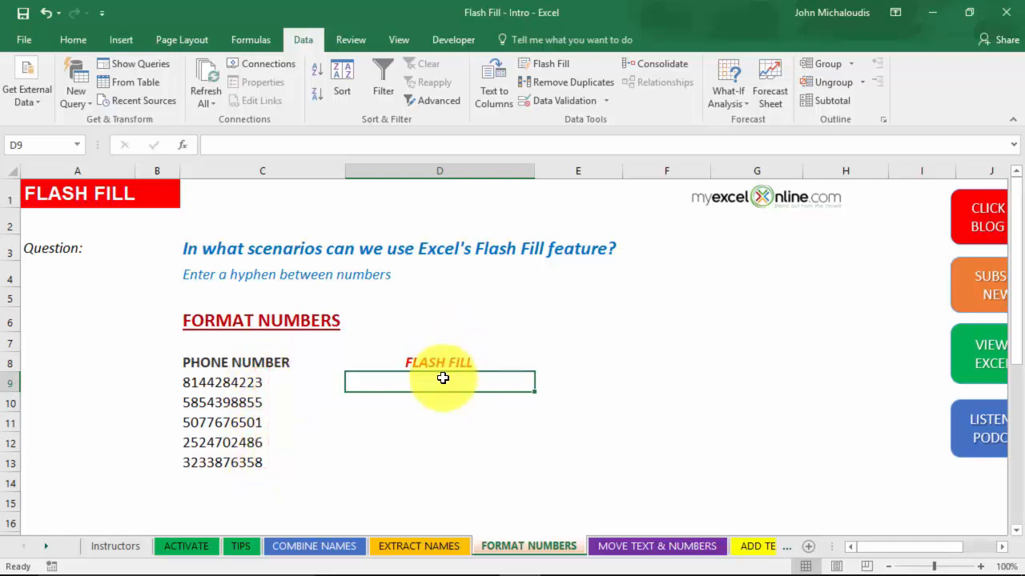
Step: Flash Fill hyphenated phone numbers from the example 814-428-422, then clear those results
type("814-")
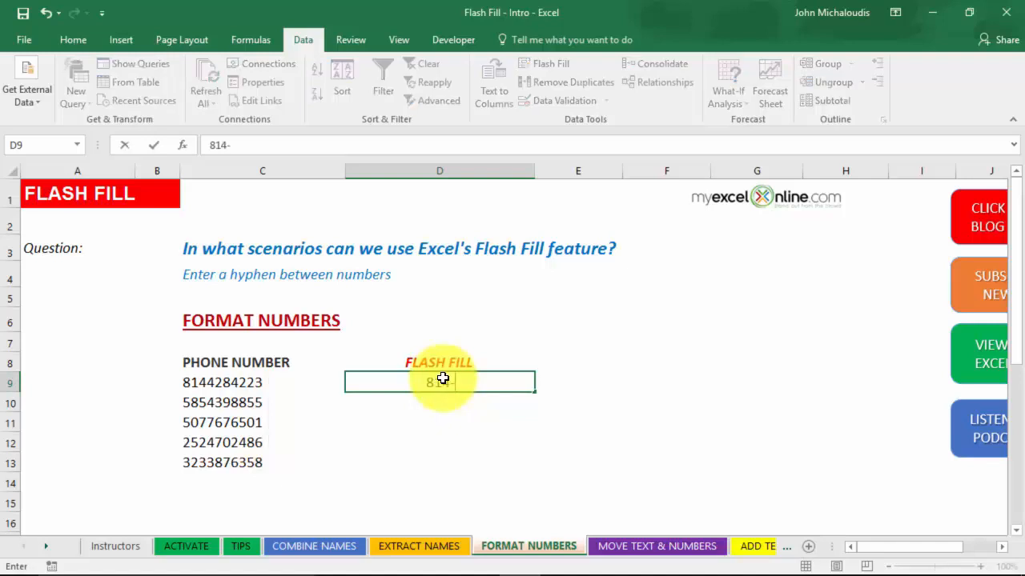
type("428-422")
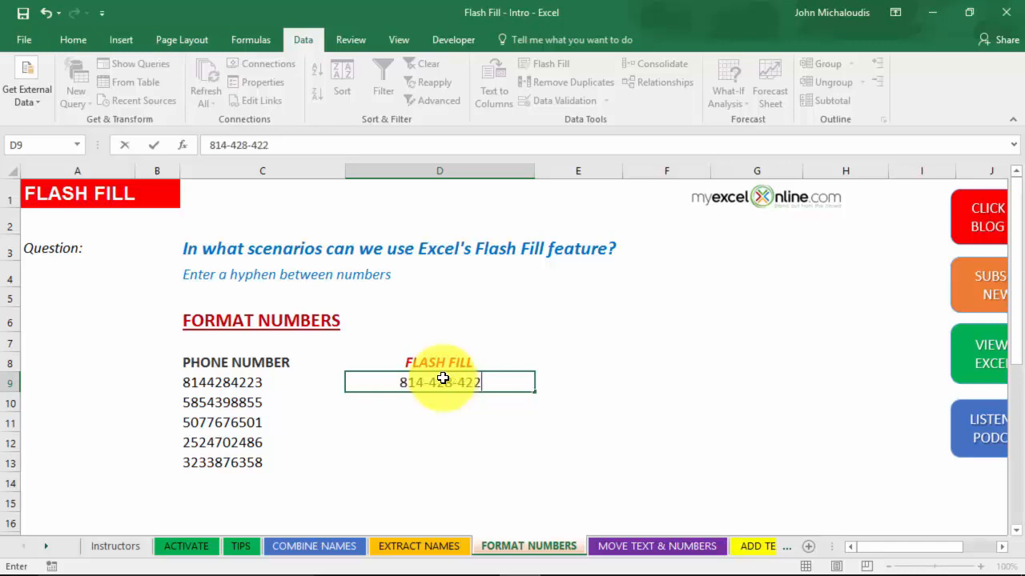
key("Return")
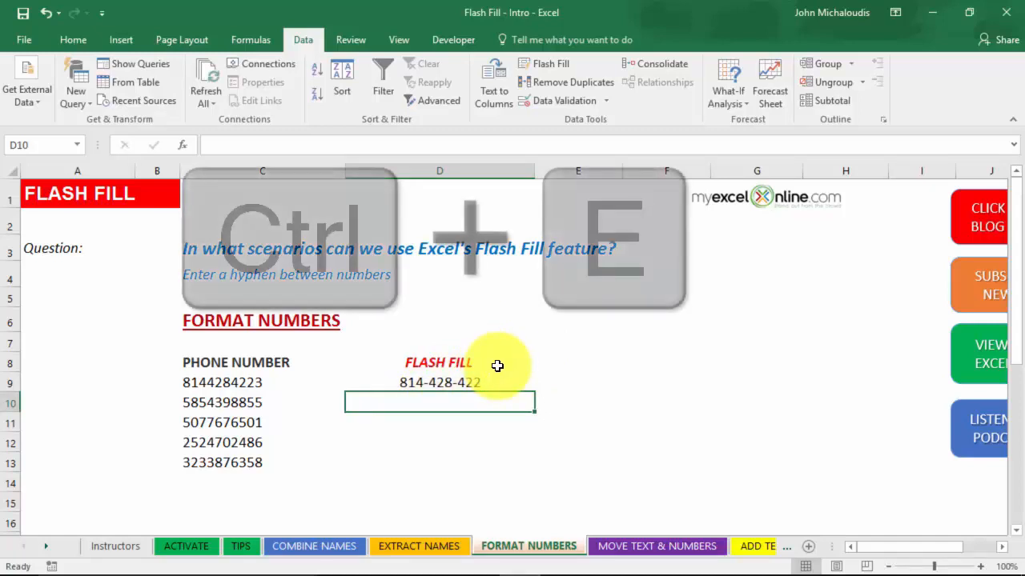
key("ctrl+e")
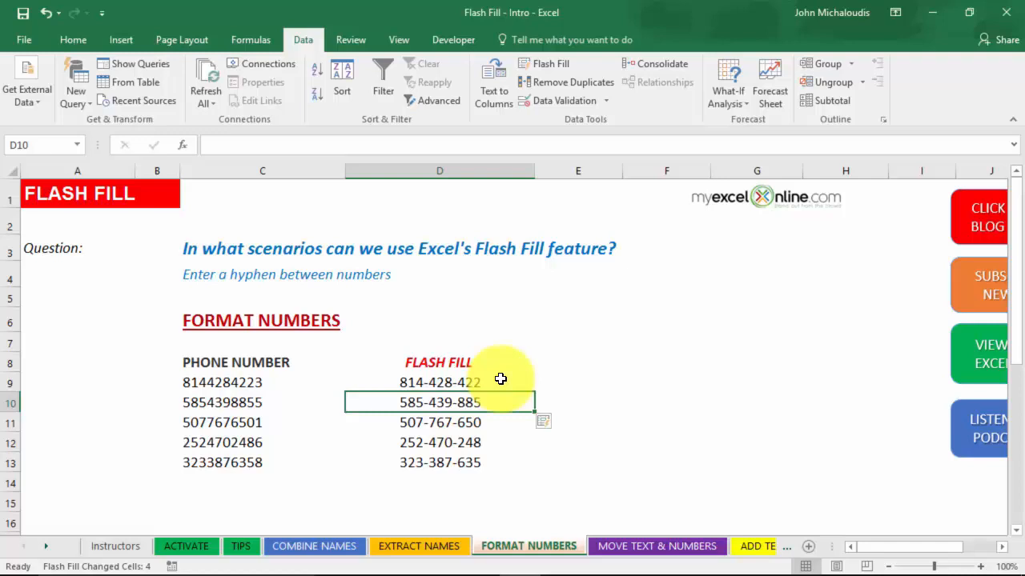
left_click_drag(469, 403, 469, 464)
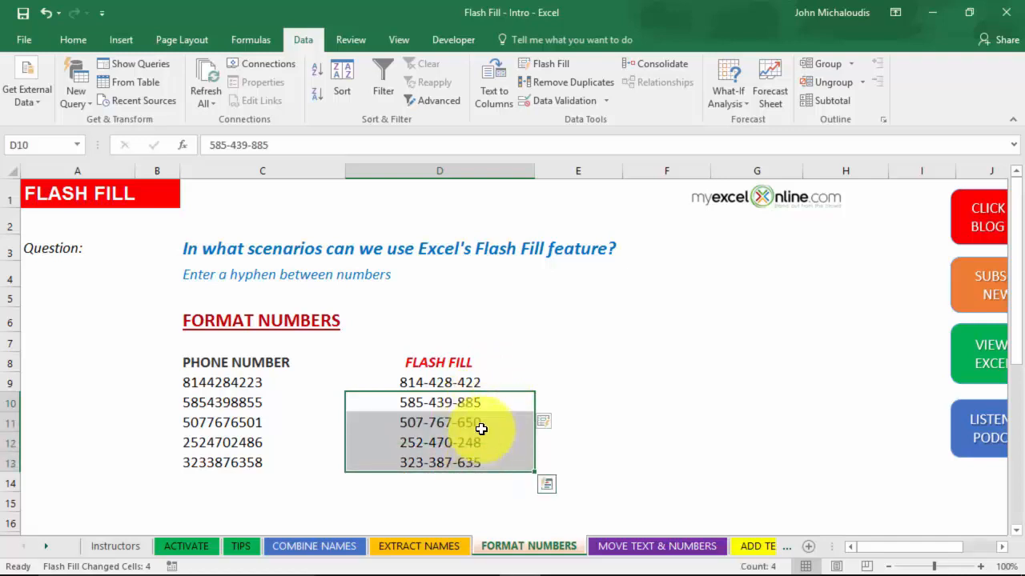
left_click_drag(473, 384, 478, 463)
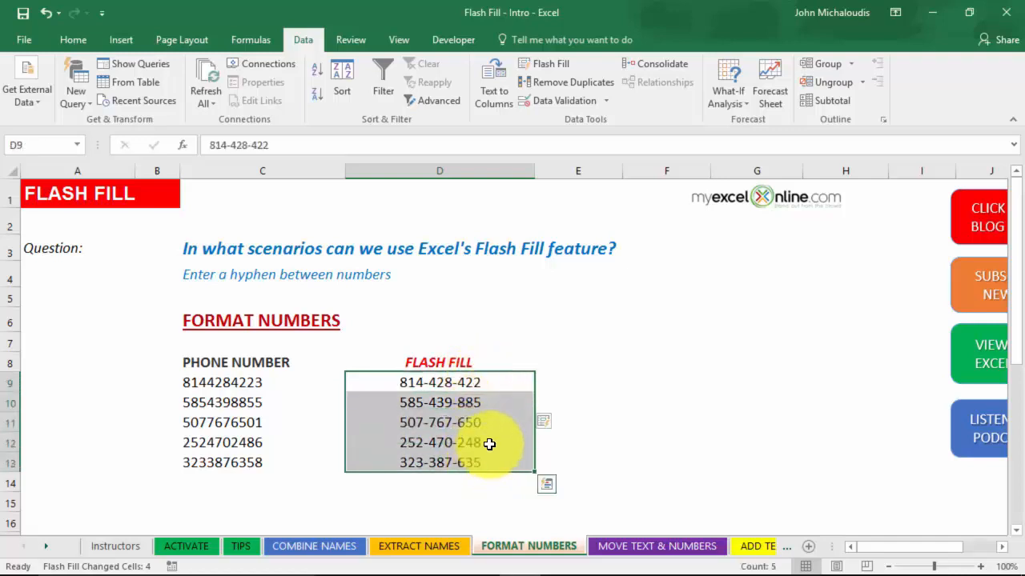
key("Delete")
left_click(469, 383)
Step: Flash Fill the phone numbers again from the example 814-428-422-AA so each ends in -AA
type("81")
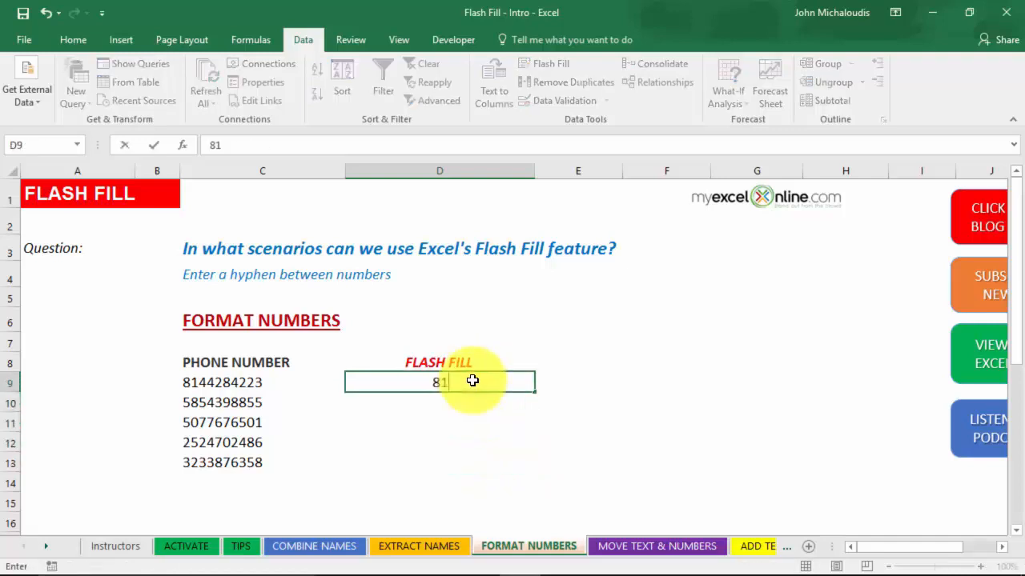
type("4-428-")
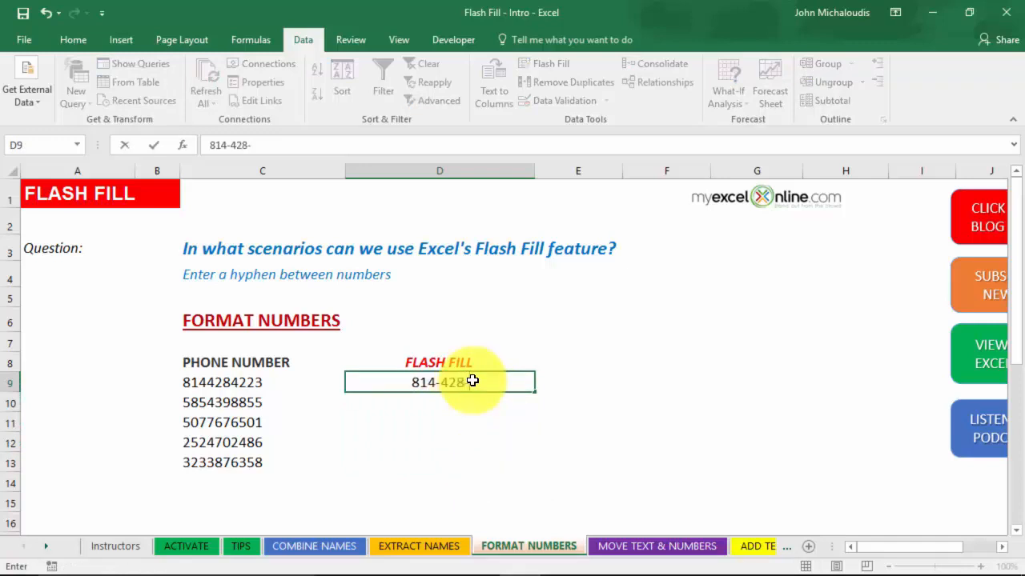
type("422-")
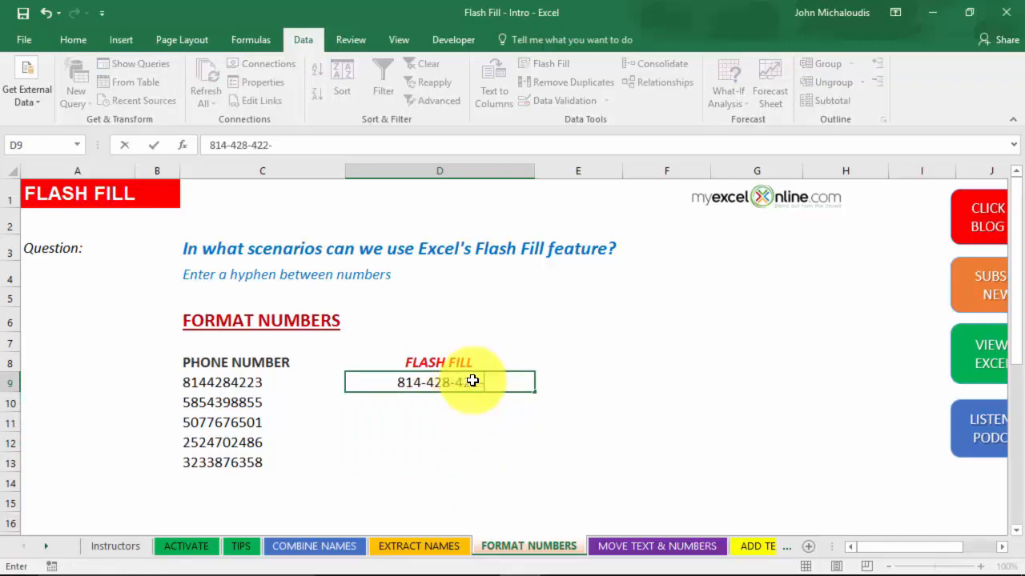
type("AA")
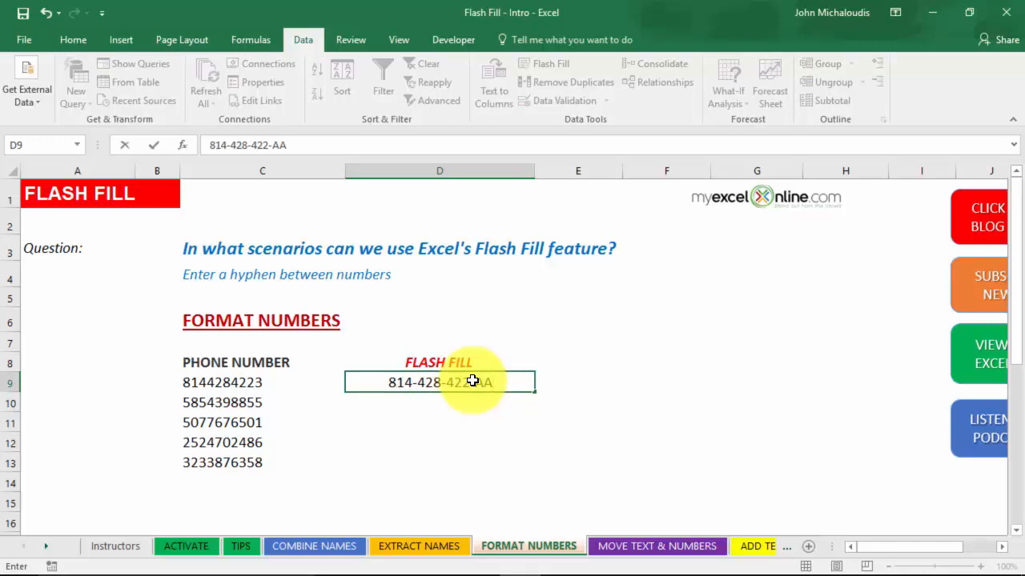
key("Return")
key("ctrl+e")
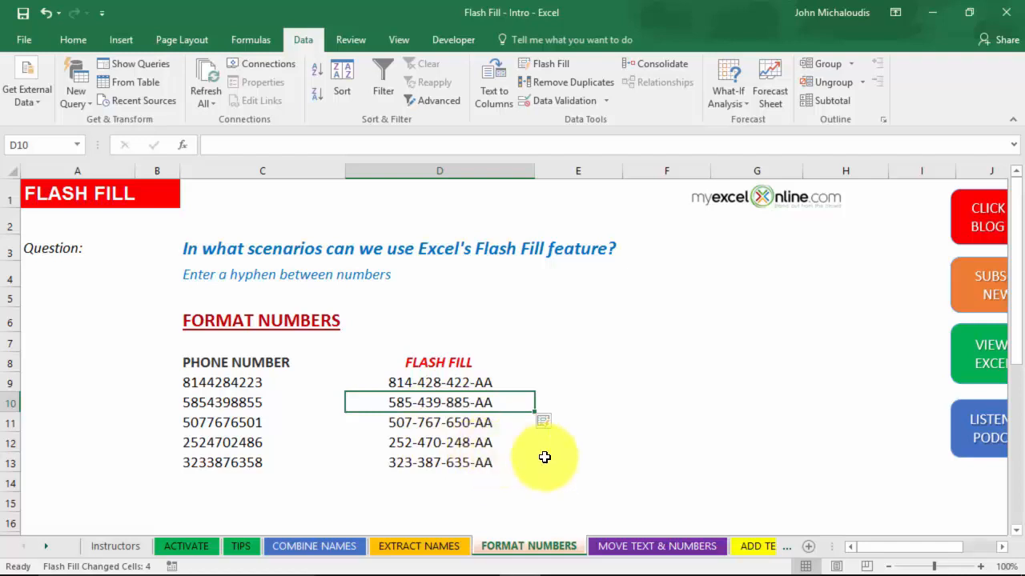
left_click(629, 546)
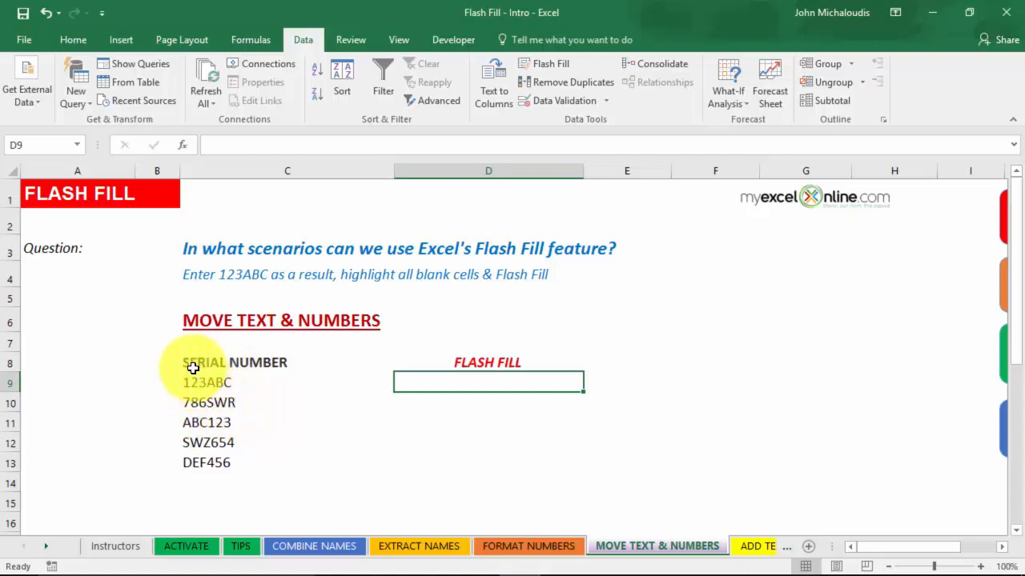
Step: Enter 123ABC as the numbers-first example in D9 and again in D11
left_click(200, 426)
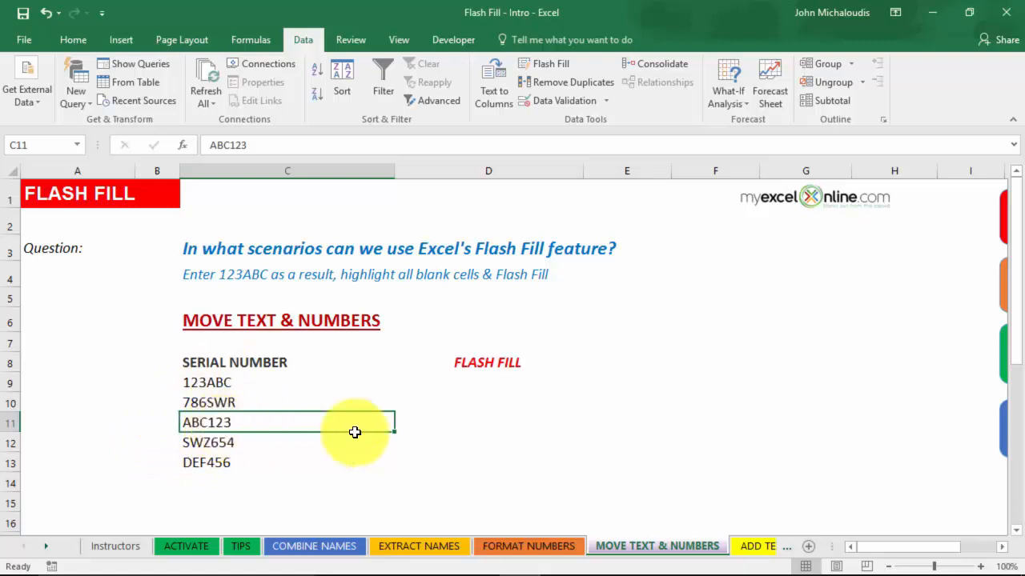
left_click(474, 380)
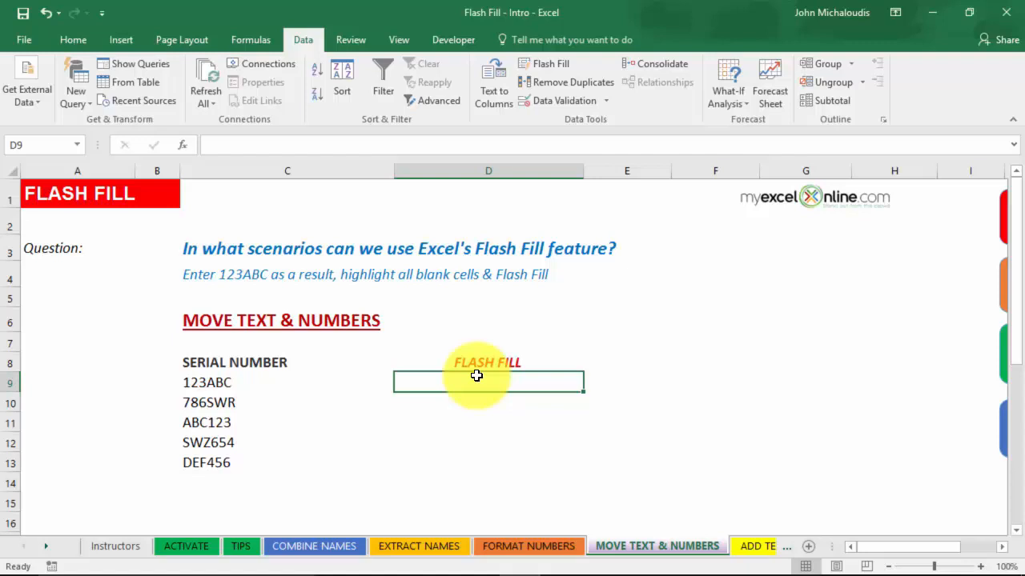
type("1")
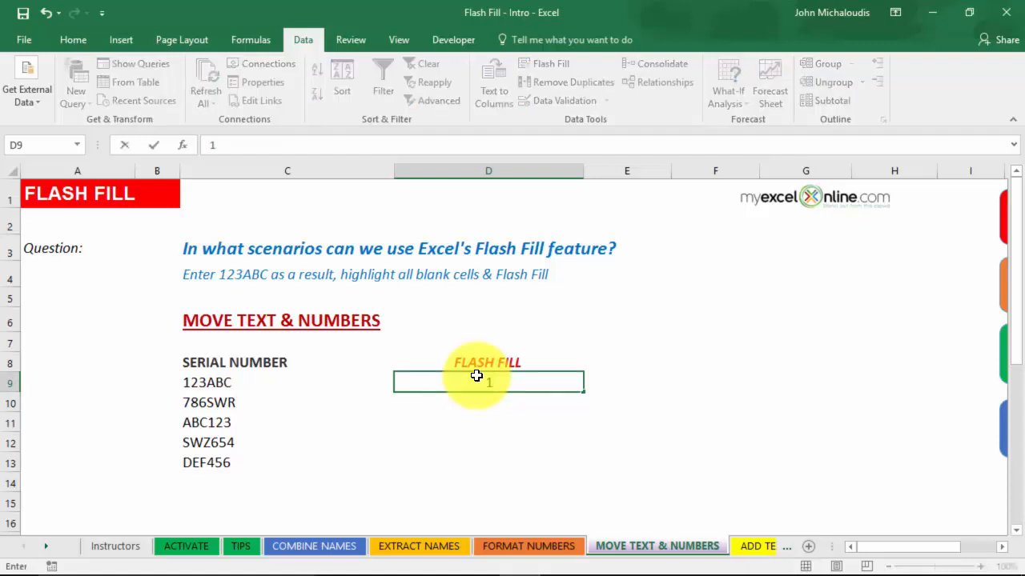
type("23ABC")
key("Return")
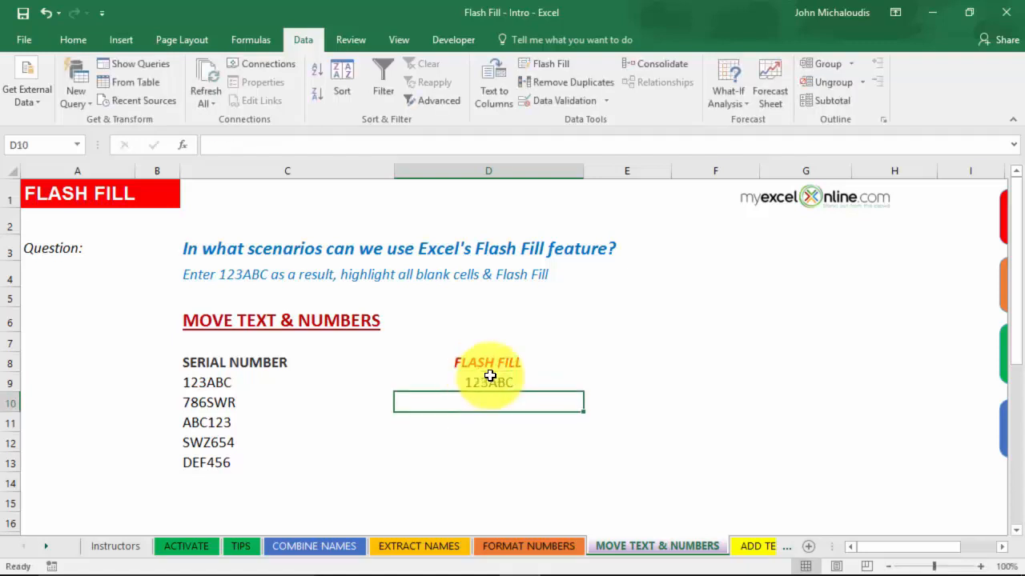
left_click(480, 421)
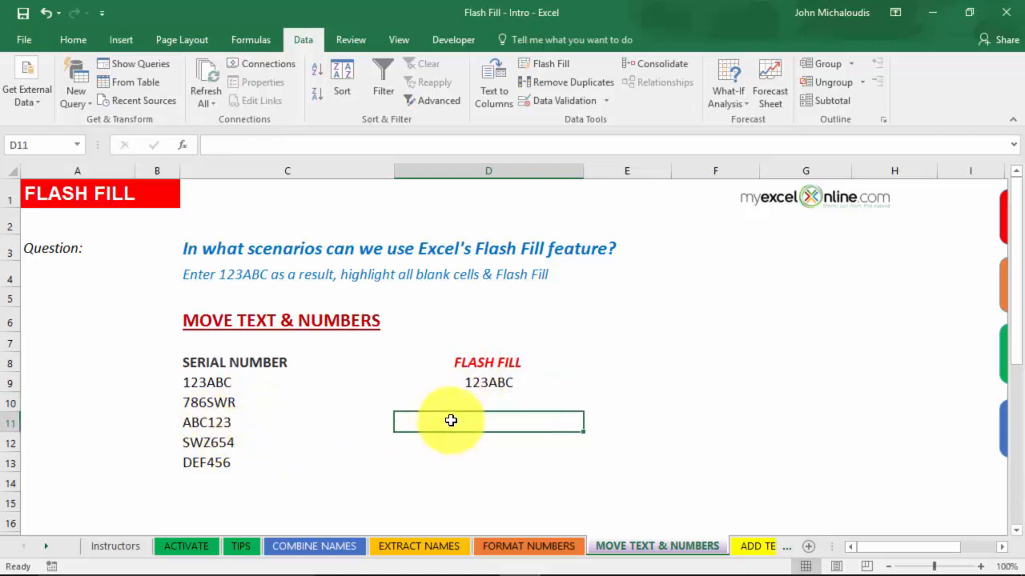
type("123")
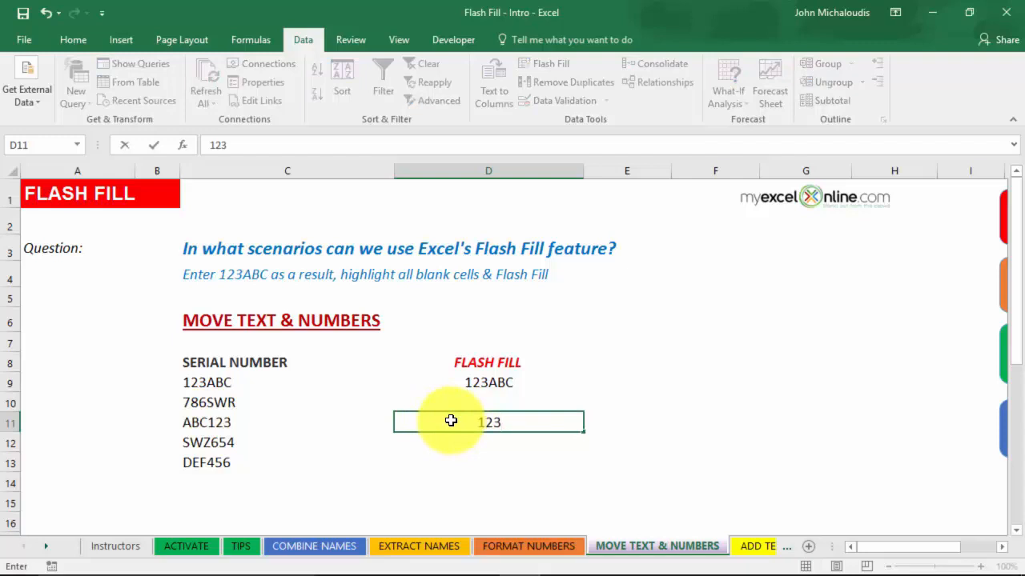
type("ABC")
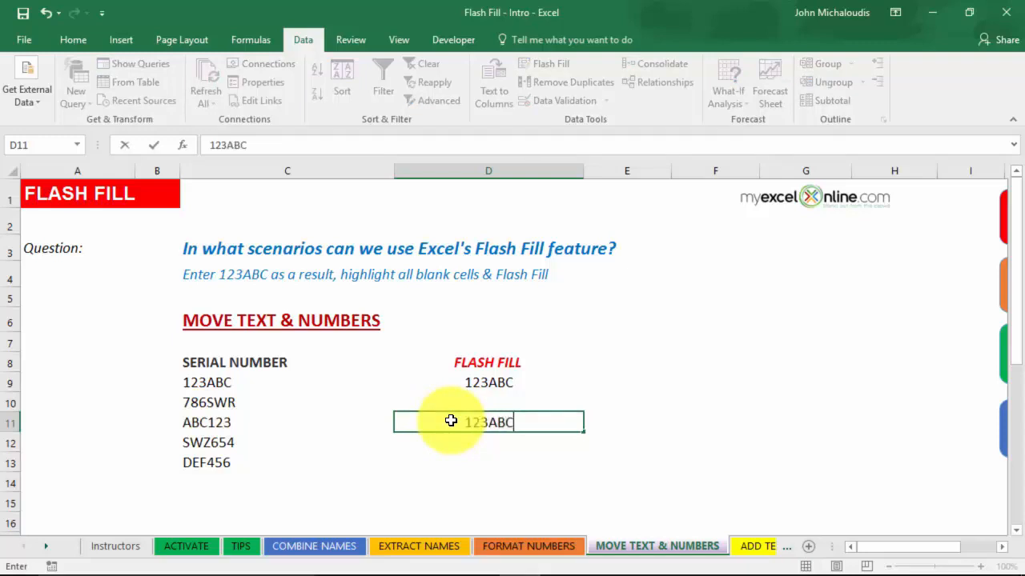
key("ctrl+Return")
key("Down")
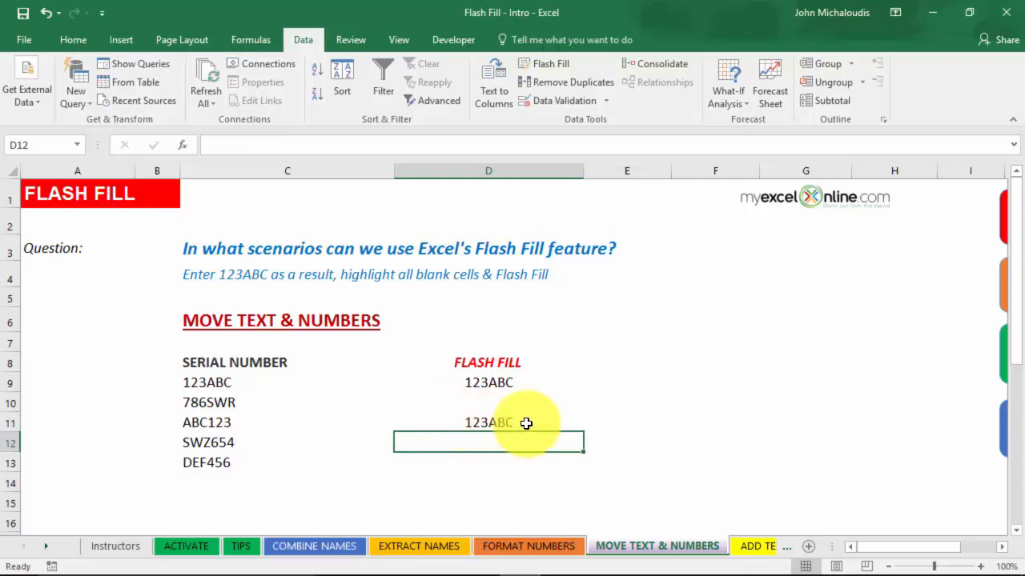
Step: Flash Fill the remaining serials in D9:D13 and re-enter 456DEF in D13
left_click_drag(489, 383, 485, 452)
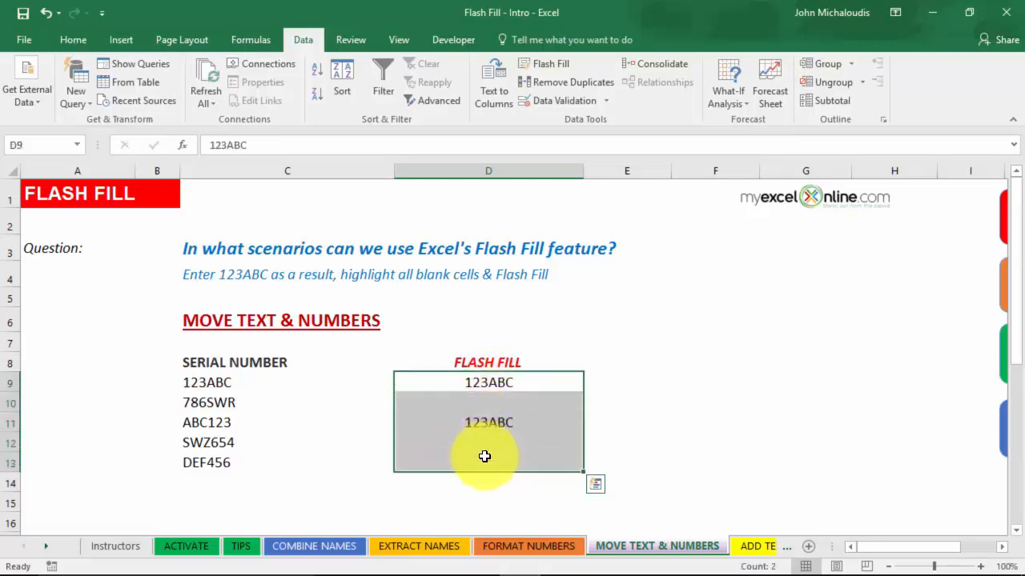
key("ctrl+e")
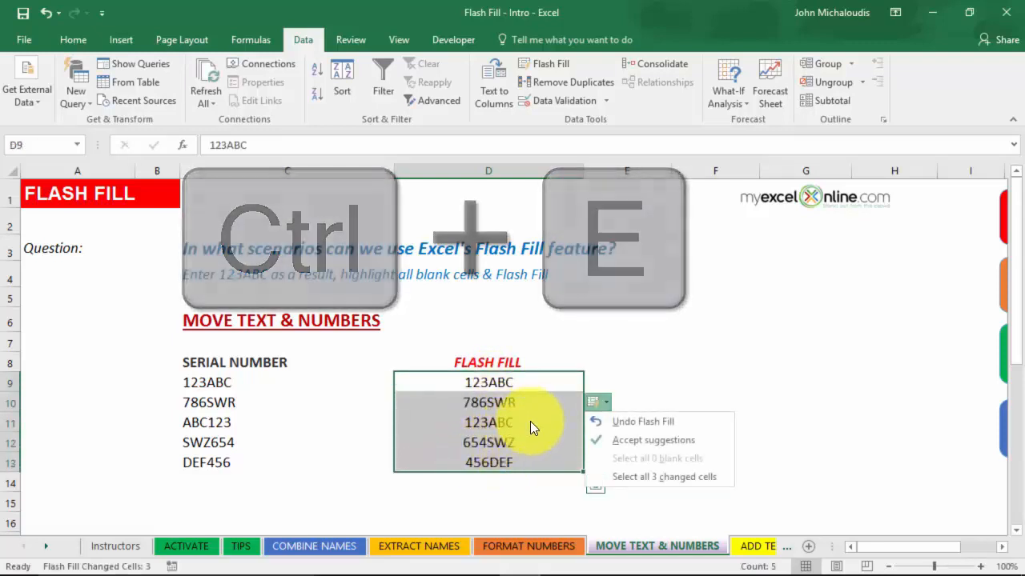
left_click(528, 423)
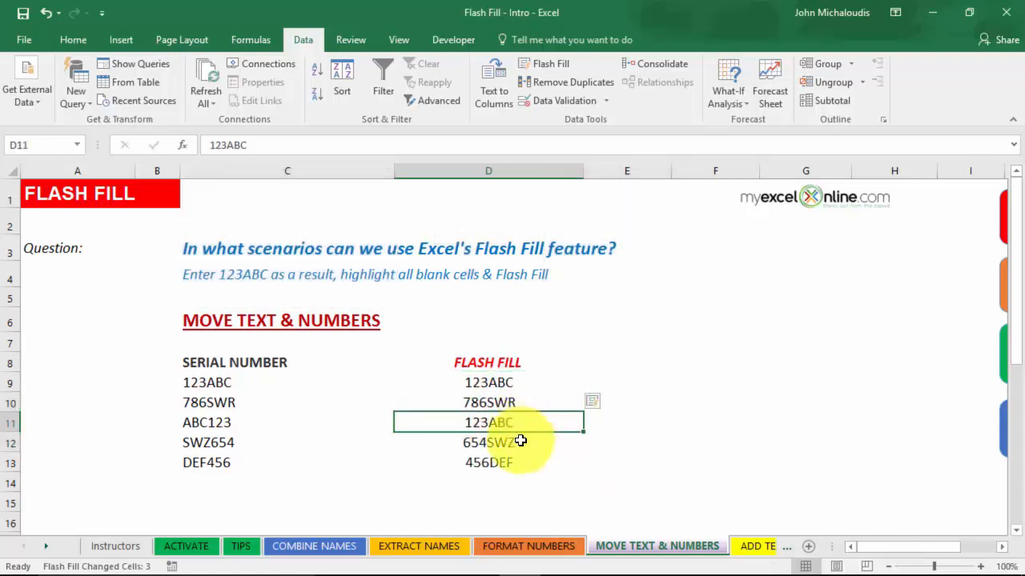
left_click(519, 442)
left_click(515, 461)
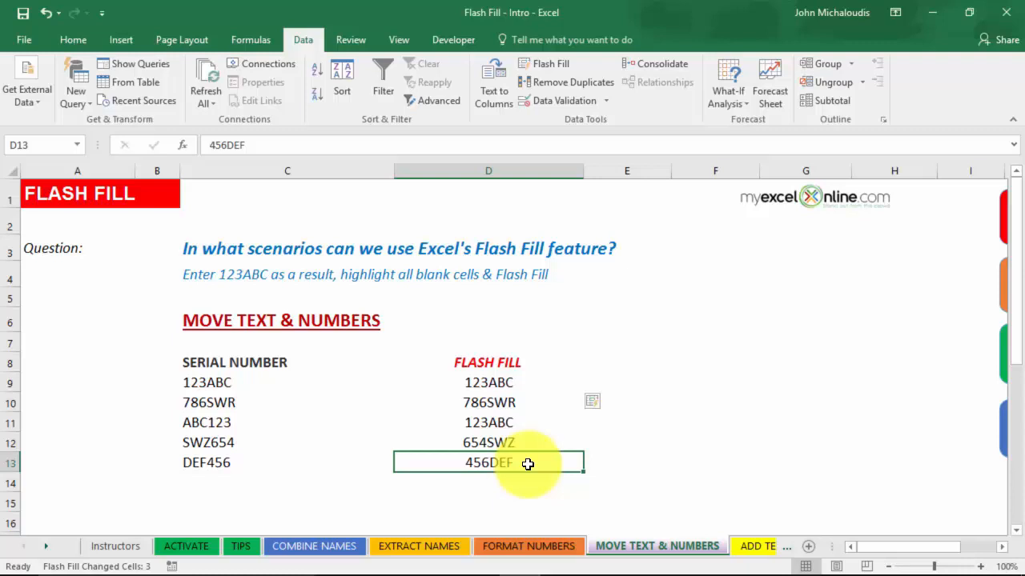
type("456DEF")
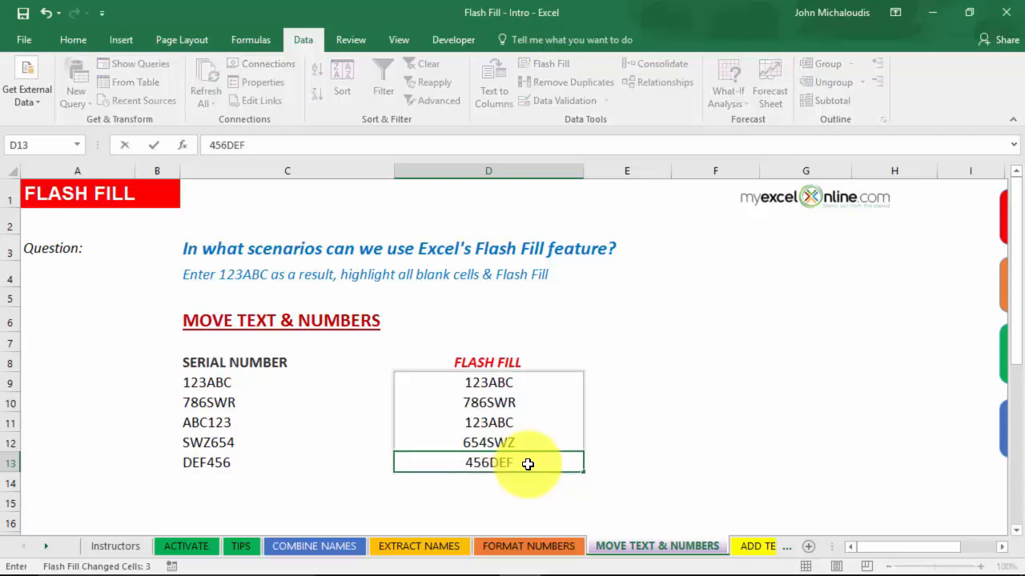
key("Return")
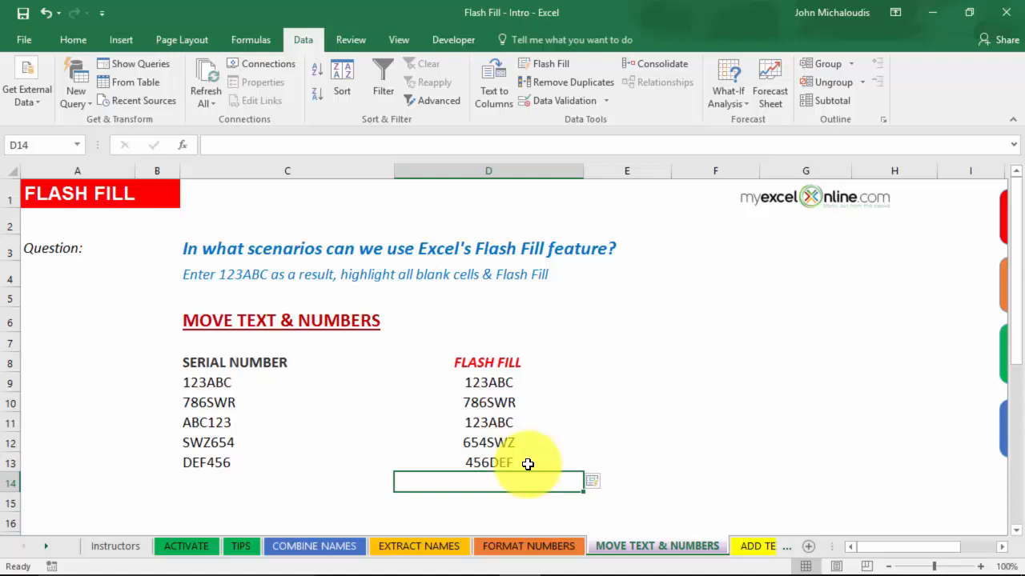
left_click(751, 546)
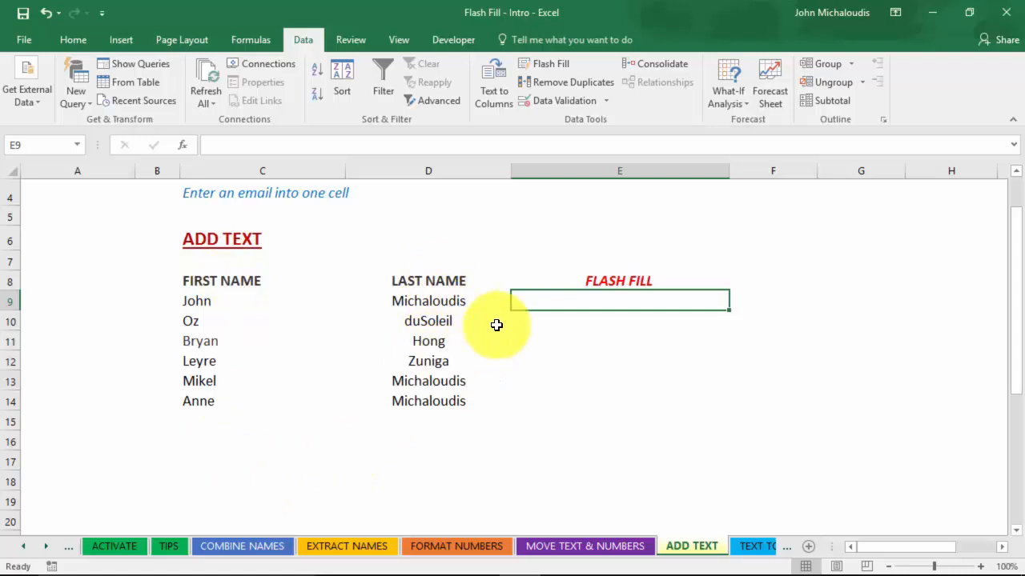
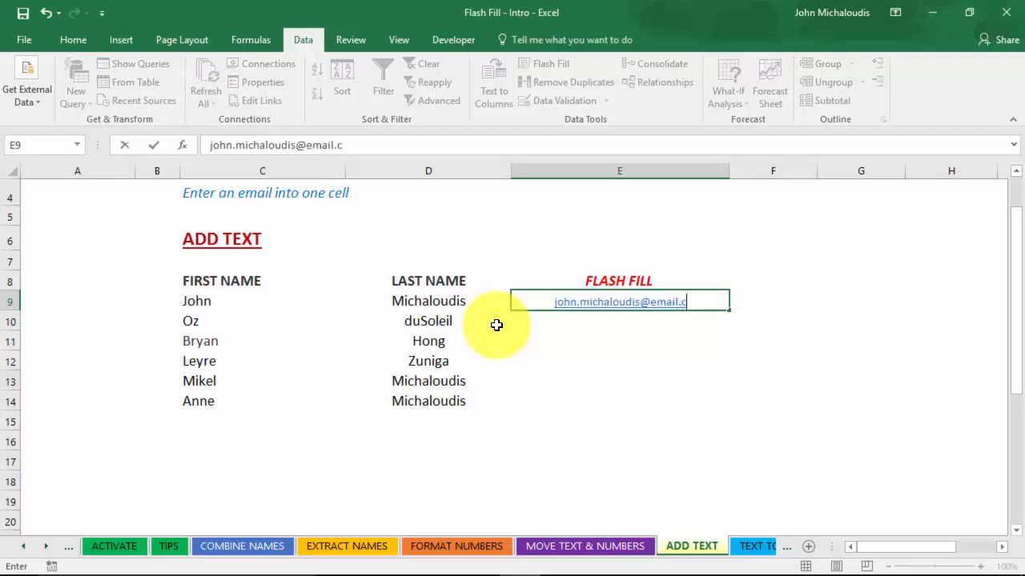
key("Return")
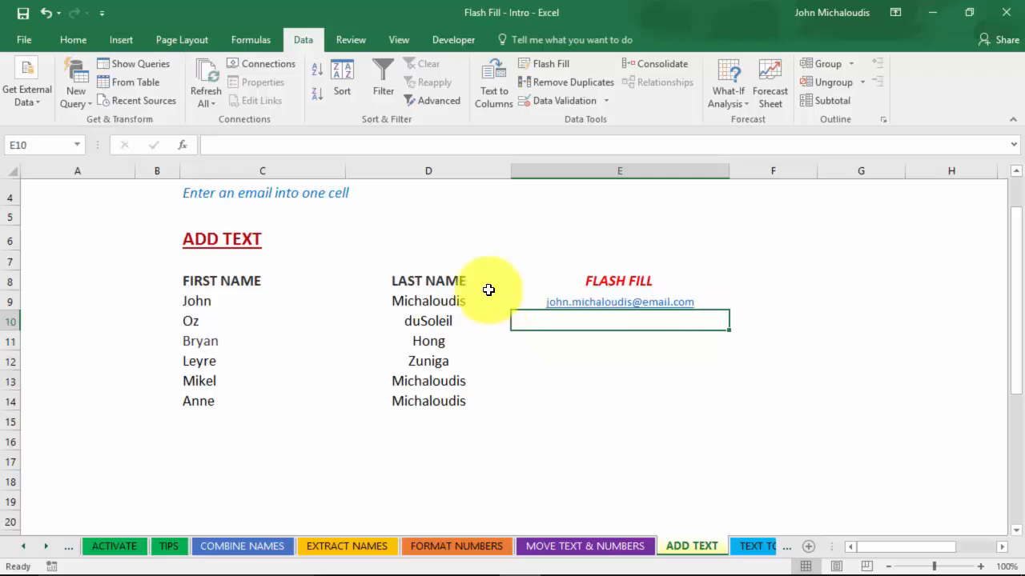
left_click(556, 63)
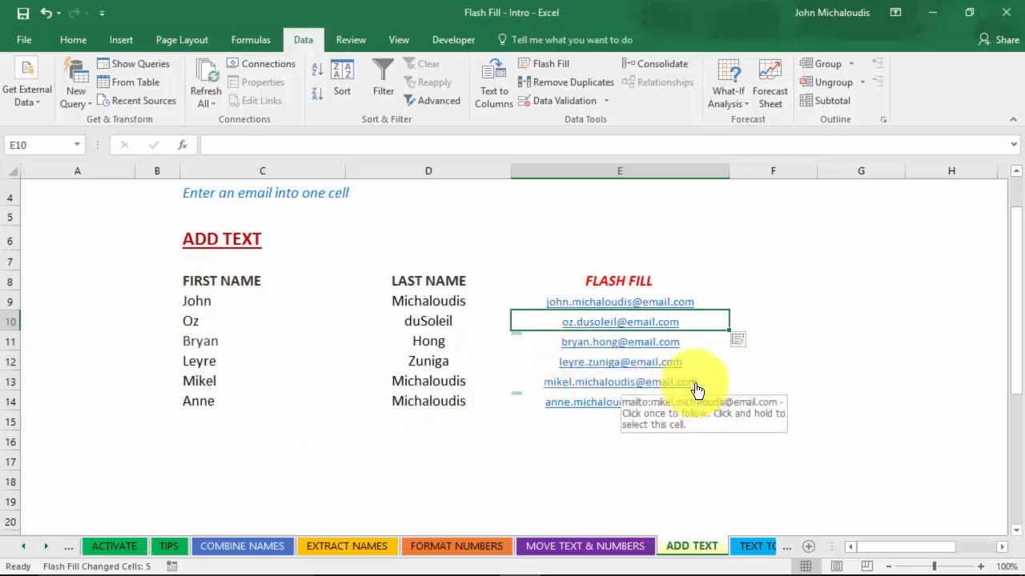
left_click(753, 546)
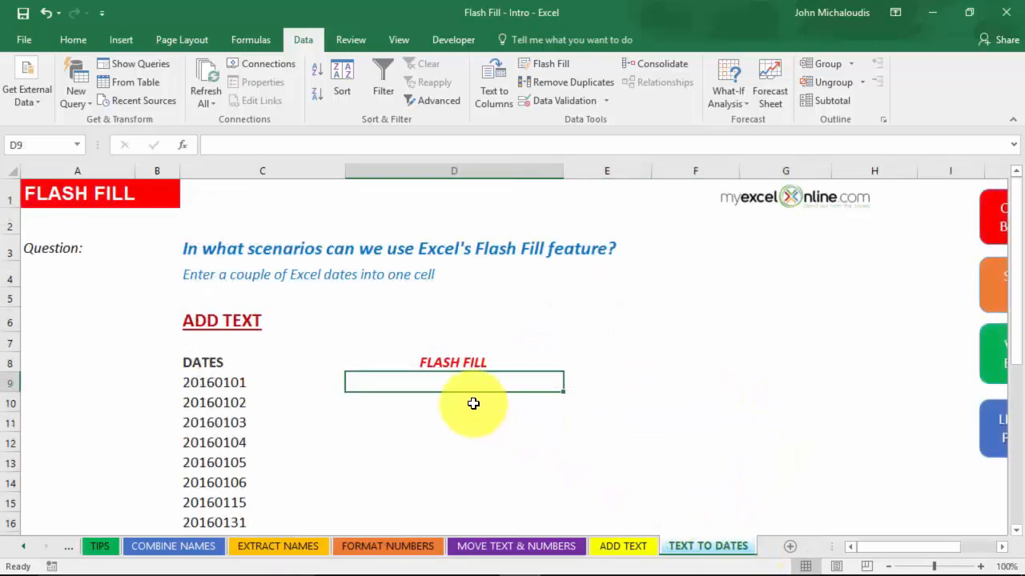
Step: Enter 31/01/2016 in D16 and 15/01/2016 in D15, then Flash Fill dates into D9:D14
scroll(355, 378, "down", 1)
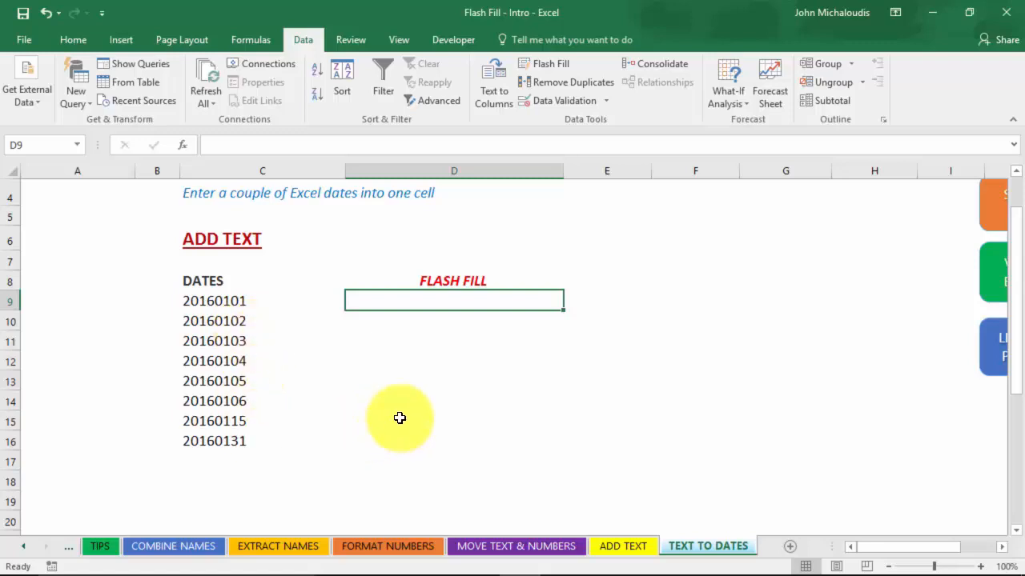
left_click(422, 439)
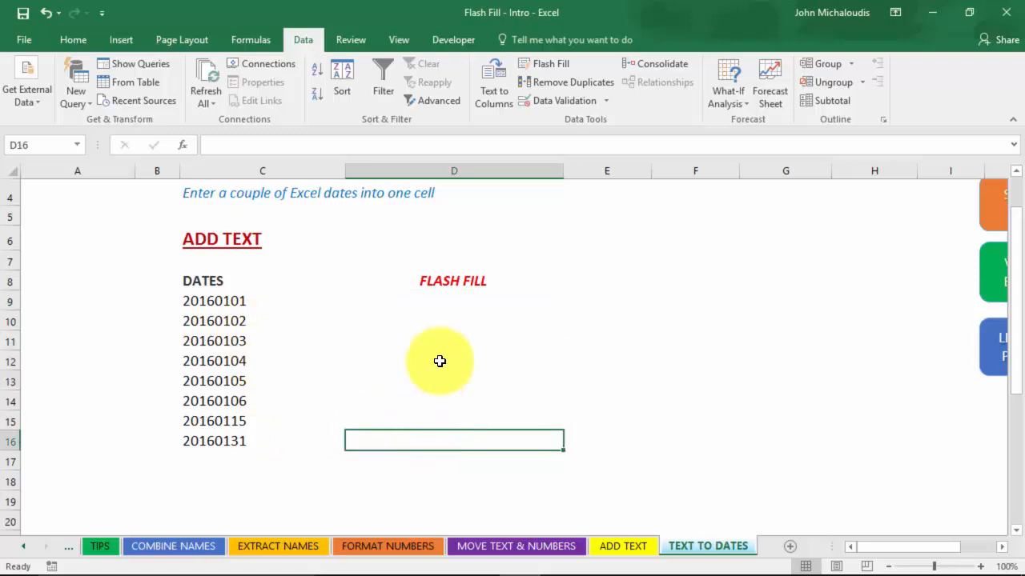
type("31/01")
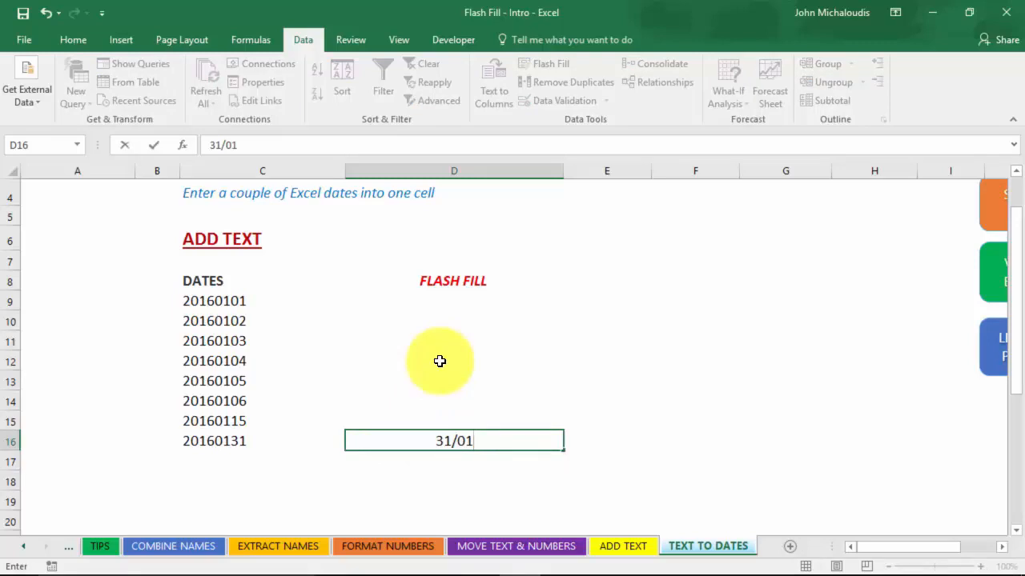
type("/2016")
key("Return")
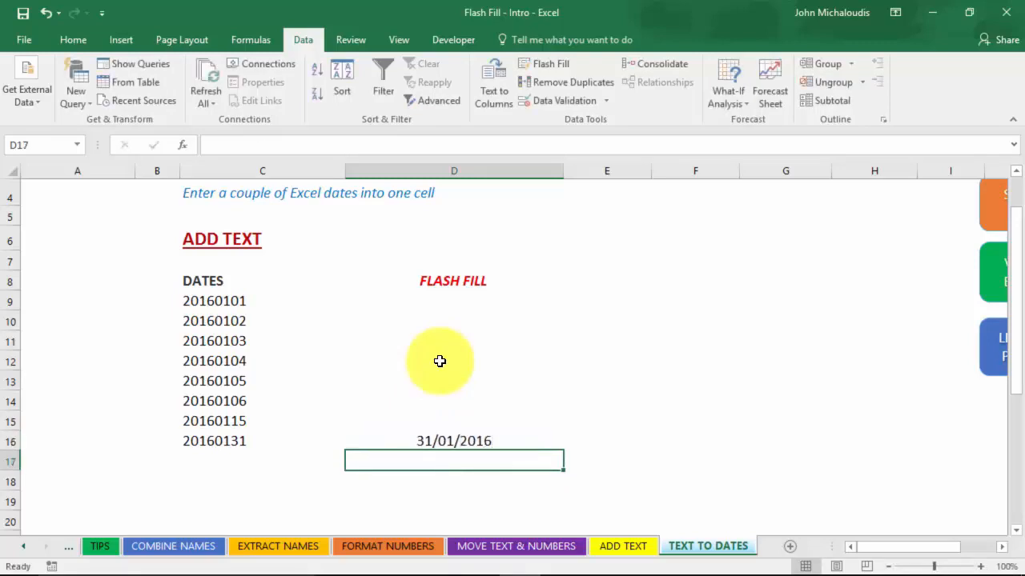
left_click(434, 422)
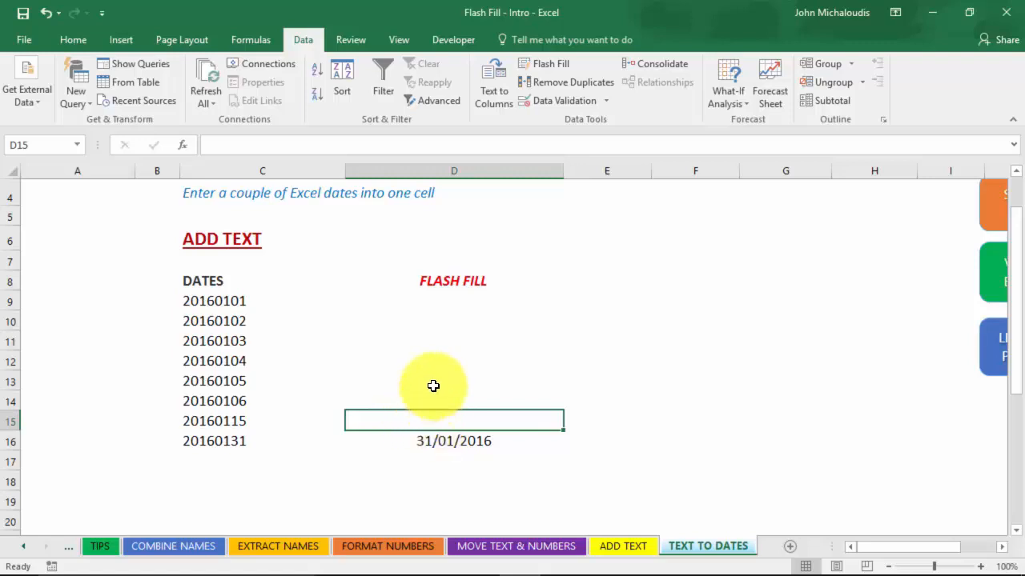
type("15/01")
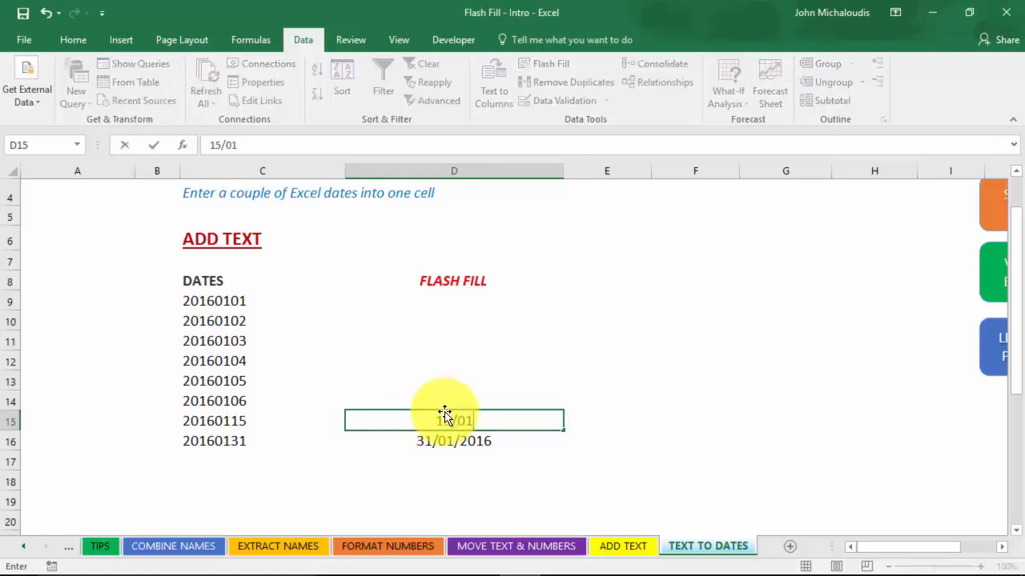
type("/2016")
key("Return")
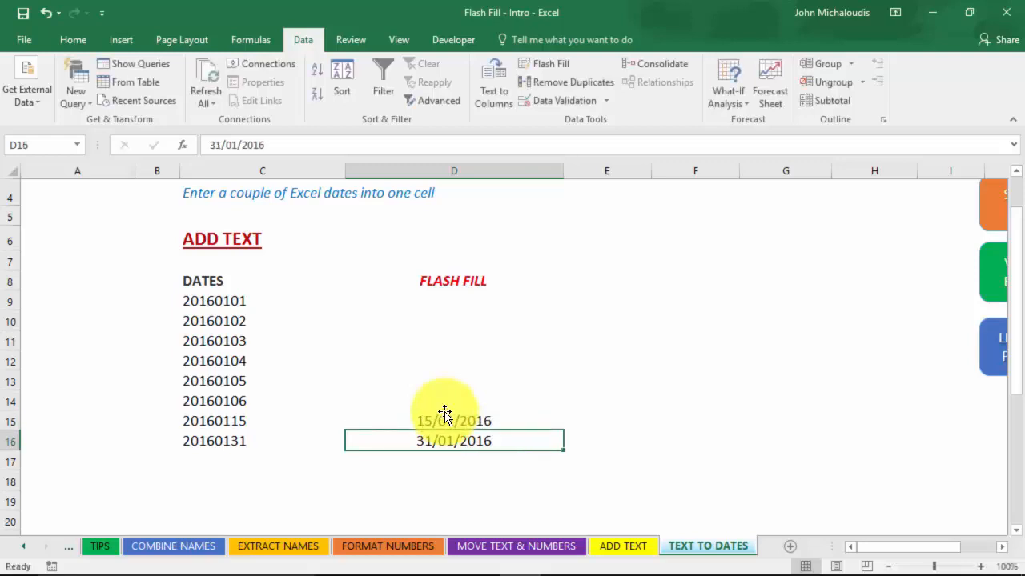
left_click(446, 294)
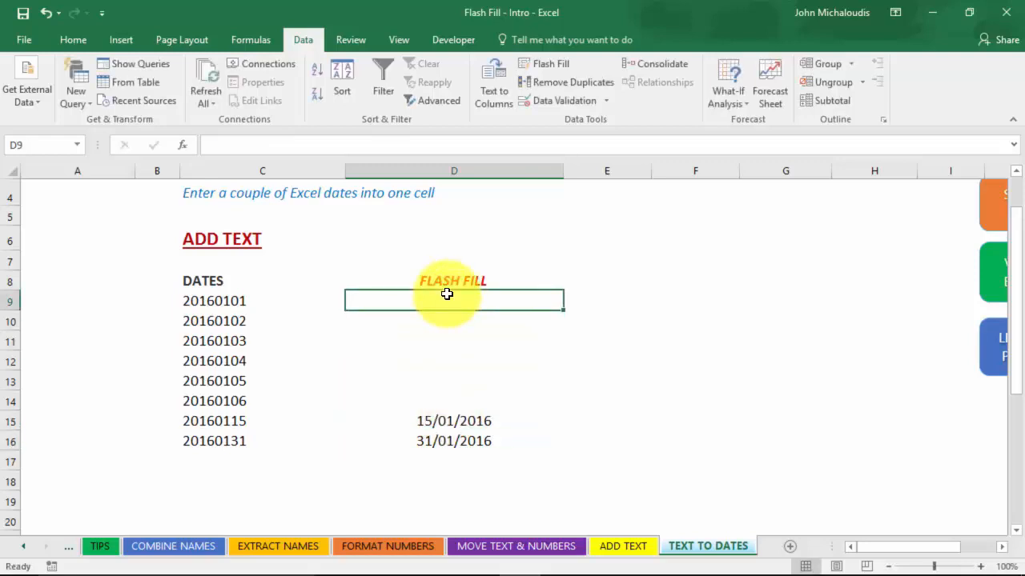
key("ctrl+e")
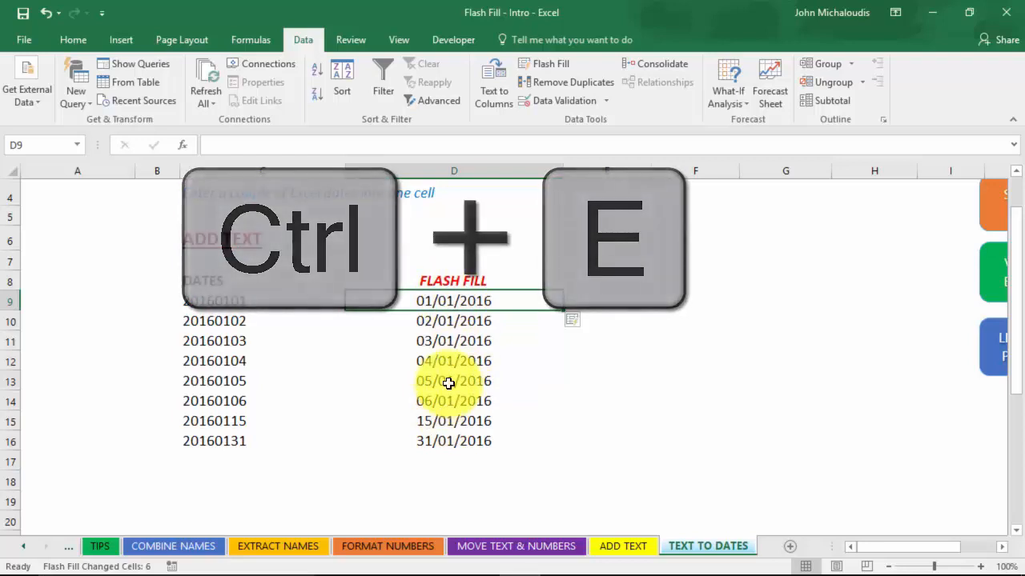
left_click(450, 322)
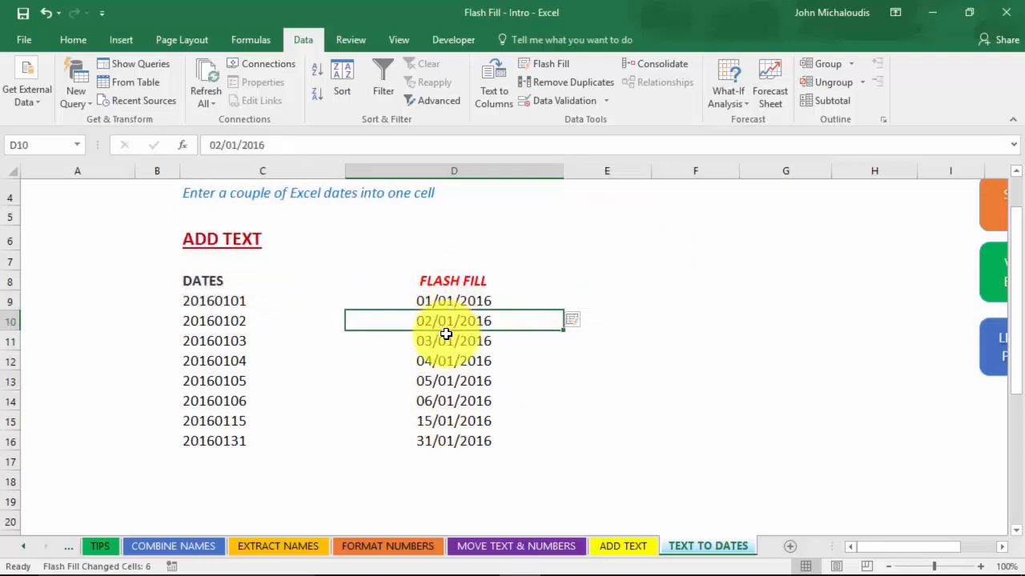